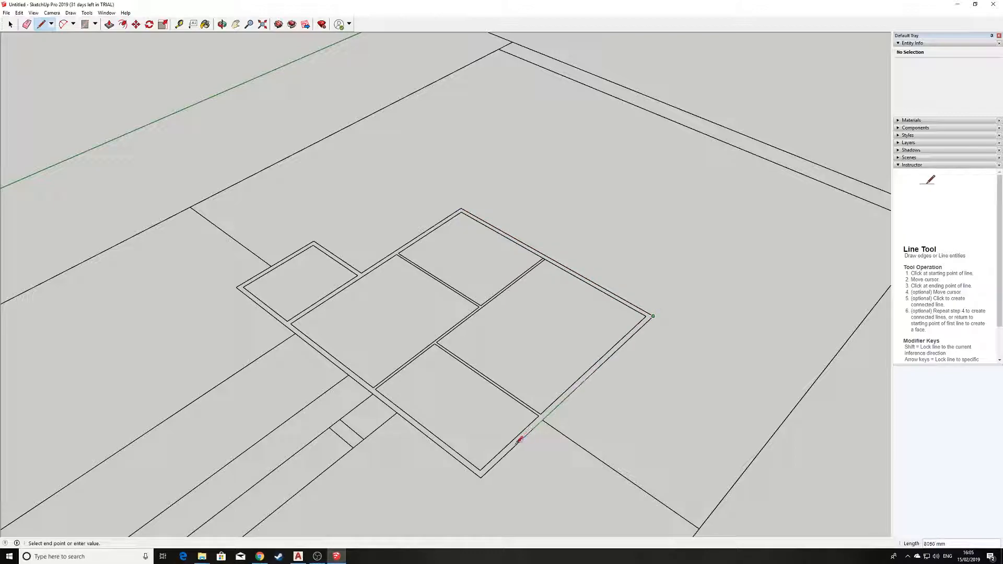
# Draw edges between the square's corners to close the outline so the floor face fills
pyautogui.click(482, 474)
pyautogui.click(481, 476)
pyautogui.click(283, 324)
pyautogui.click(461, 207)
pyautogui.scroll(1, 595, 218)
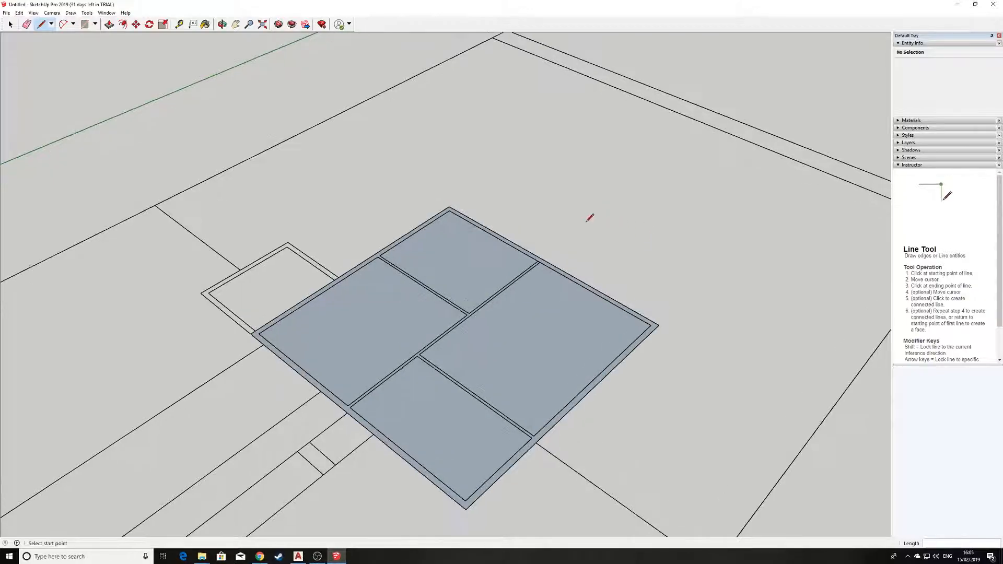
pyautogui.scroll(1, 501, 245)
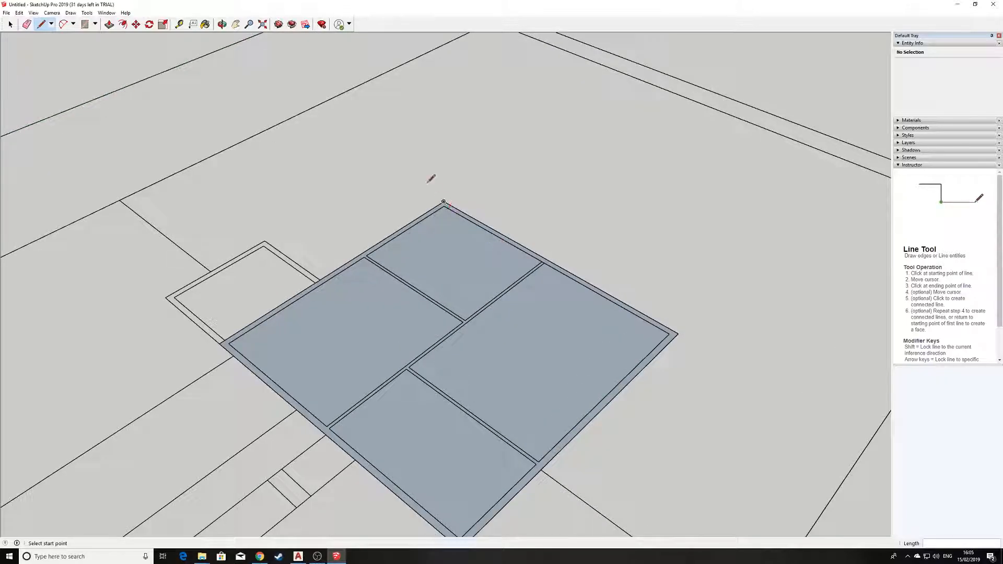
# Retrace the outer square's top, right, bottom and left edges to split off the wall strip
pyautogui.click(444, 205)
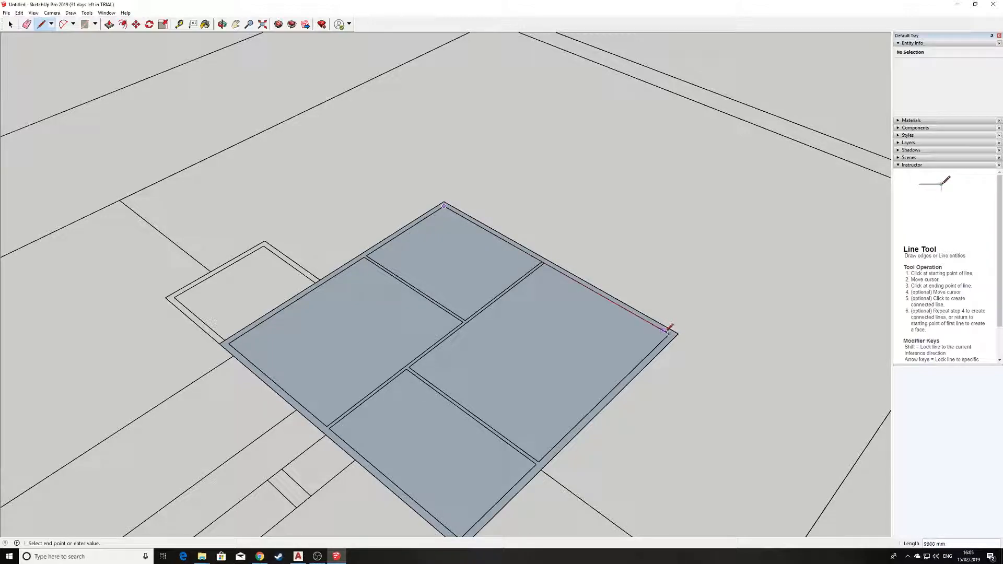
pyautogui.click(670, 333)
pyautogui.keyDown('shift'); pyautogui.moveTo(466, 527); pyautogui.dragTo(460, 473, button='middle'); pyautogui.keyUp('shift')
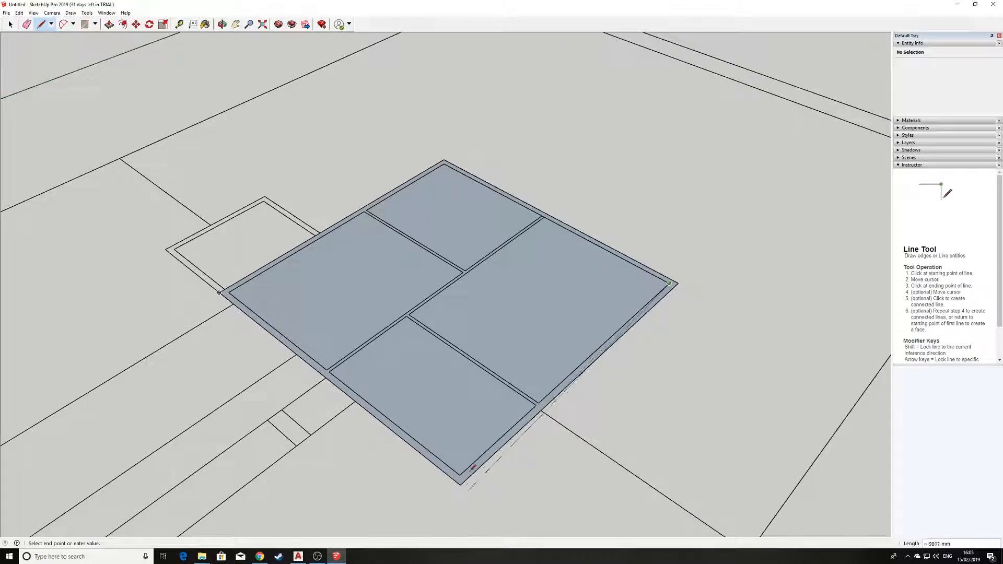
pyautogui.click(460, 474)
pyautogui.click(460, 474)
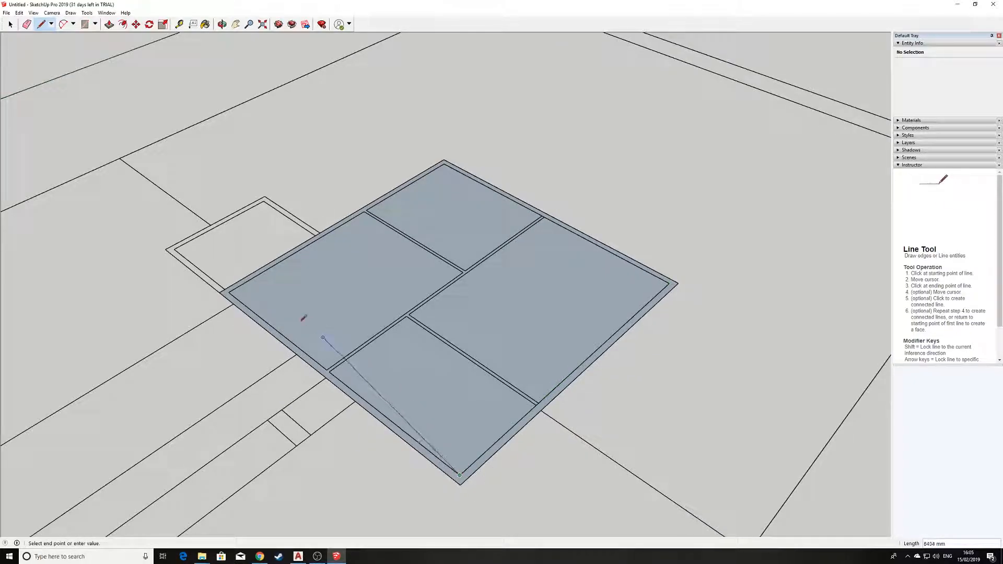
pyautogui.click(229, 291)
pyautogui.click(228, 292)
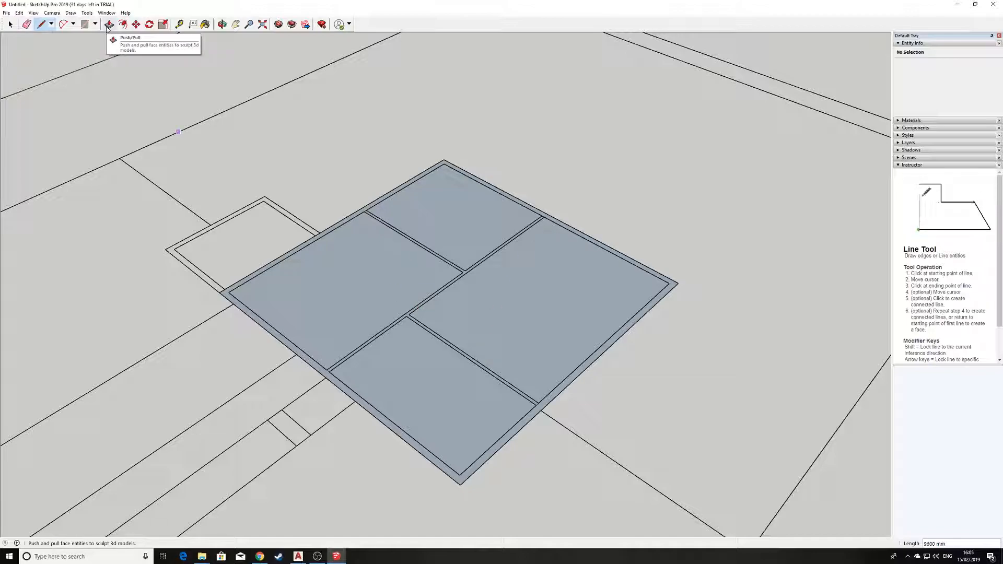
# Push/Pull the outer wall strip up 3000 mm to form walls around the floor
pyautogui.click(109, 24)
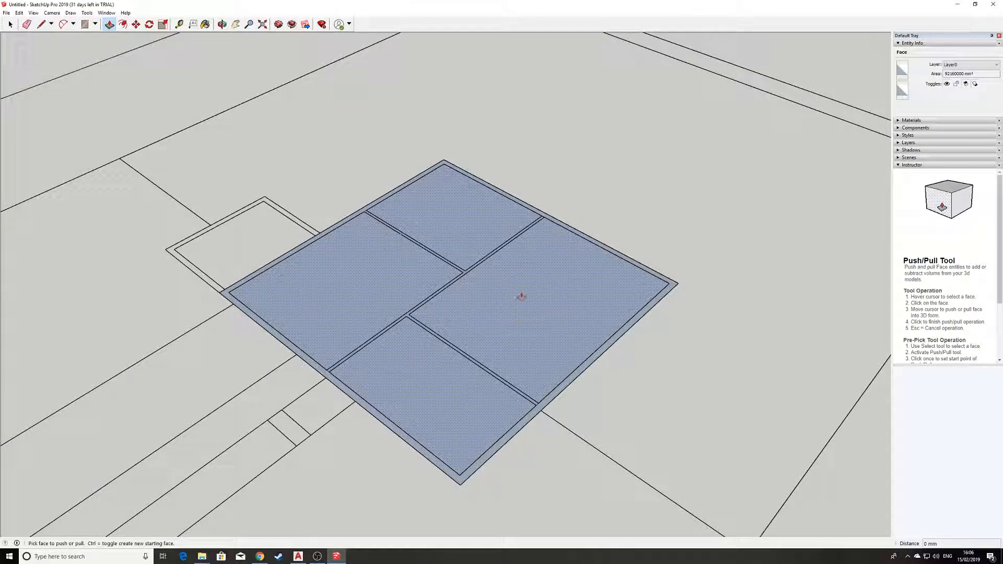
pyautogui.moveTo(293, 410); pyautogui.dragTo(310, 380, button='middle')
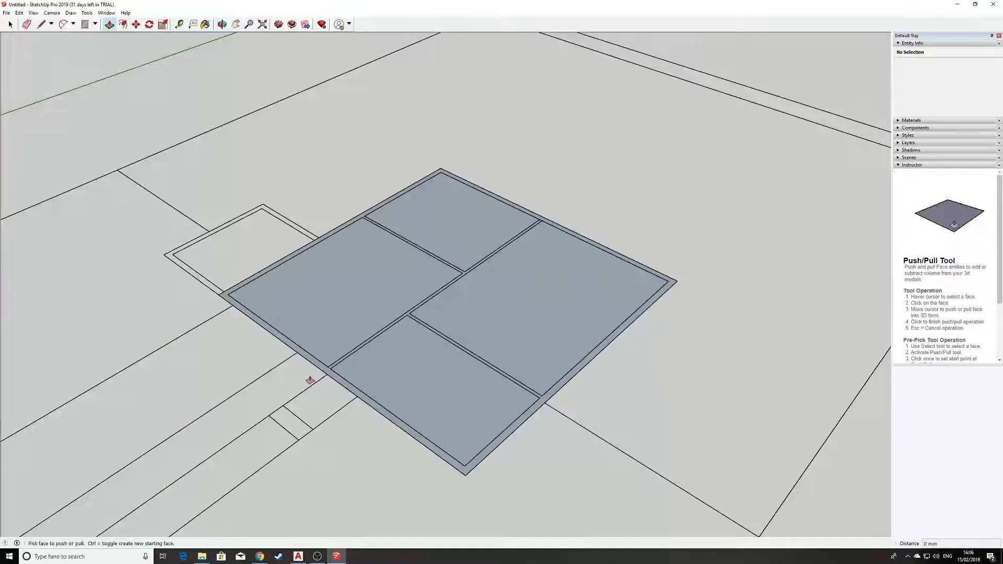
pyautogui.click(374, 410)
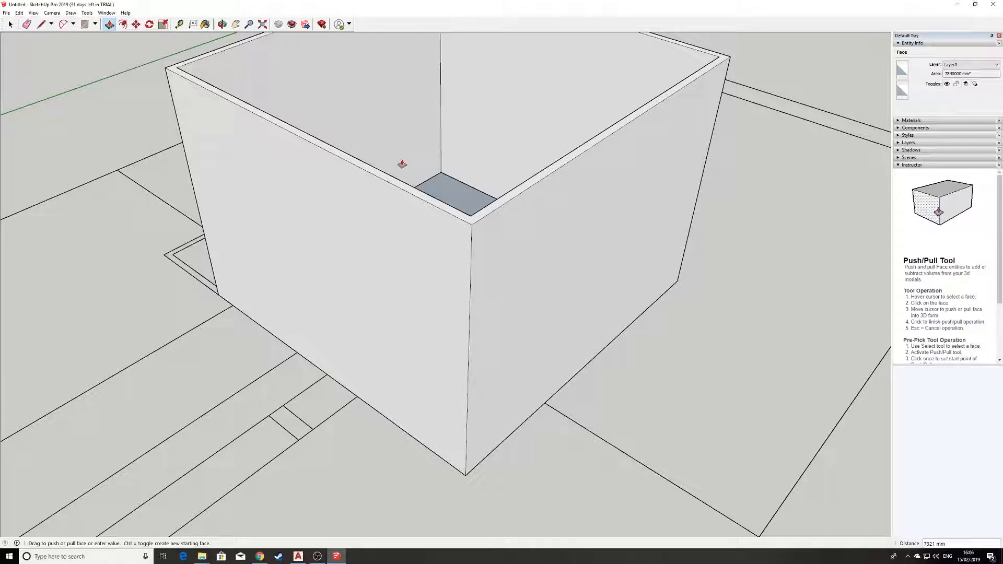
pyautogui.write('3000')
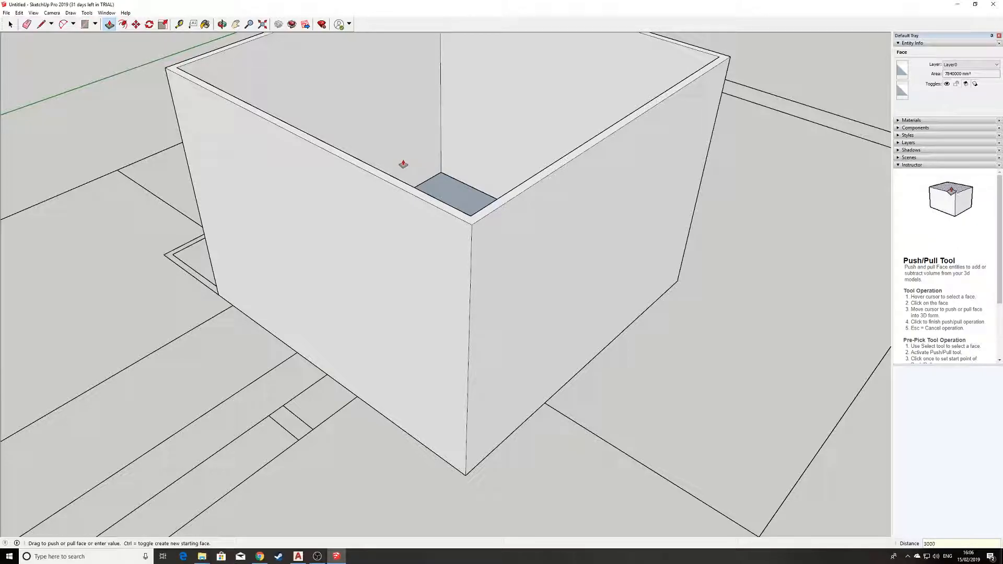
pyautogui.press('Return')
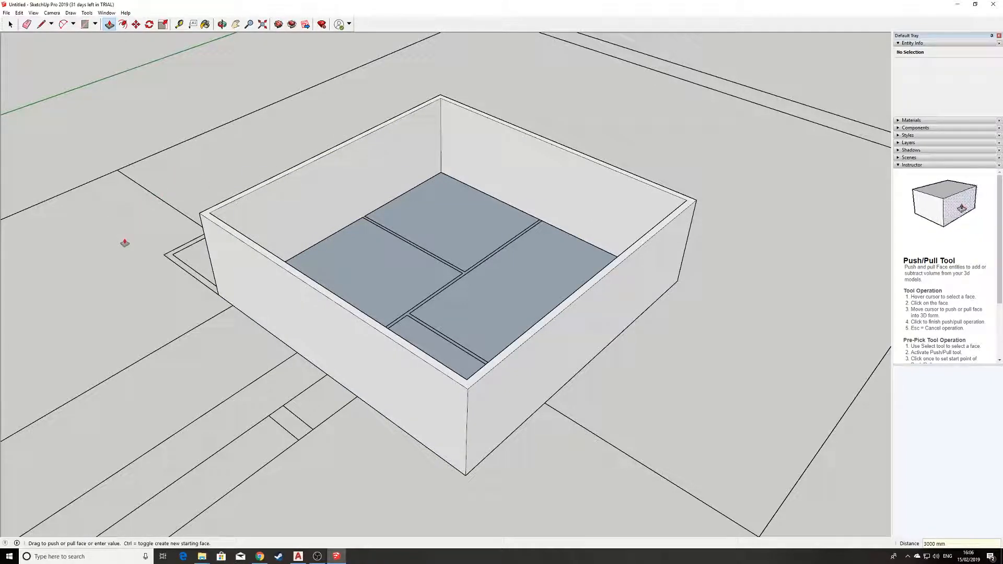
# Looking down into the box, draw edges at the wall-floor corners closing the first interior strip gaps
pyautogui.moveTo(153, 302); pyautogui.dragTo(228, 365, button='middle')
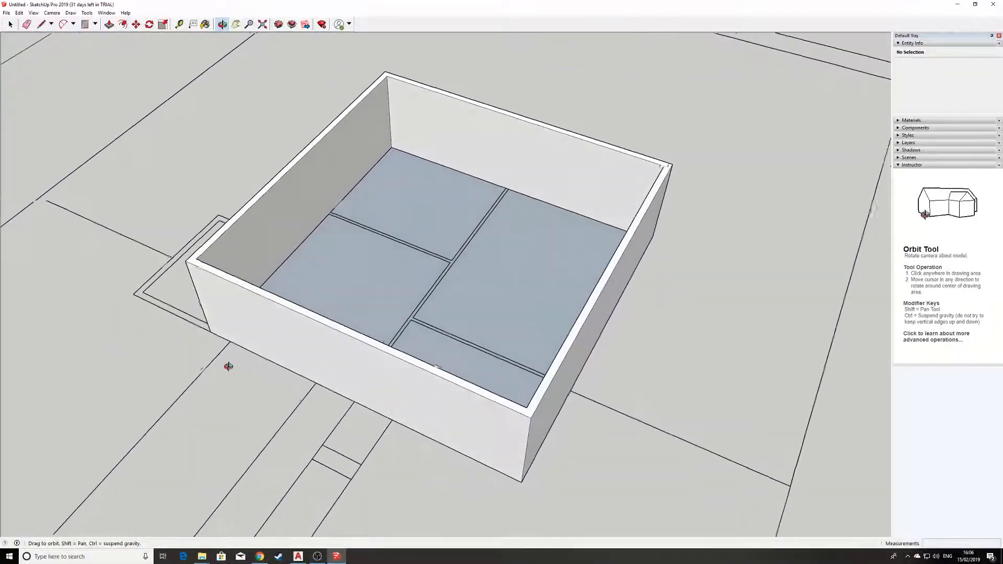
pyautogui.scroll(-4, 308, 201)
pyautogui.moveTo(452, 179); pyautogui.dragTo(393, 268, button='middle')
pyautogui.click(383, 164)
pyautogui.scroll(3, 384, 163)
pyautogui.moveTo(345, 242); pyautogui.dragTo(183, 172, button='middle')
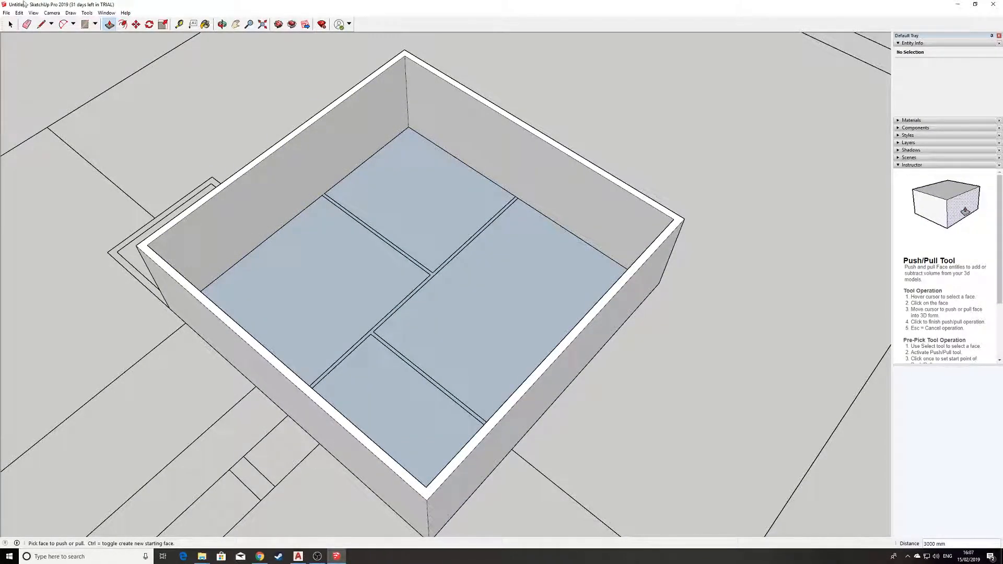
pyautogui.click(41, 24)
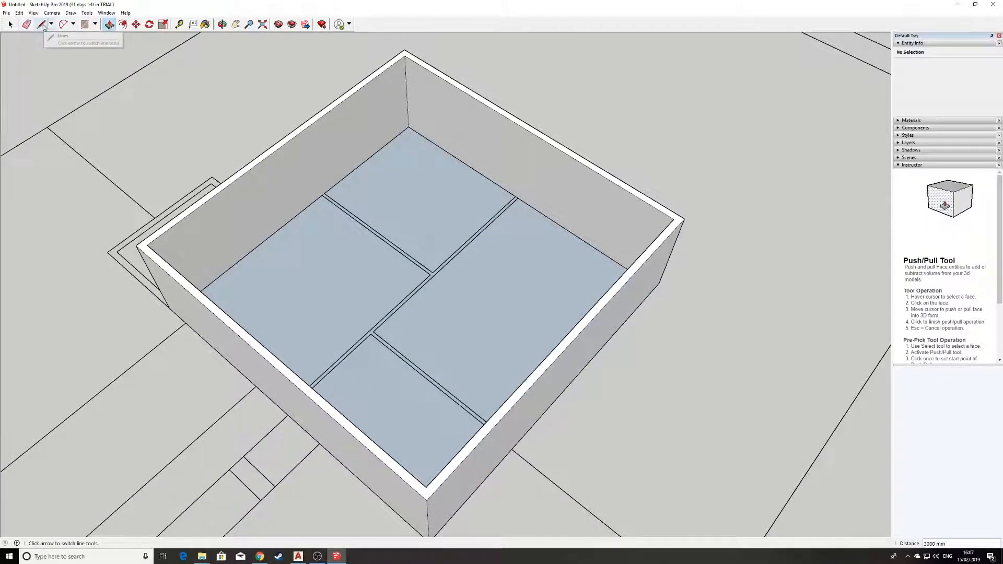
pyautogui.scroll(4, 320, 205)
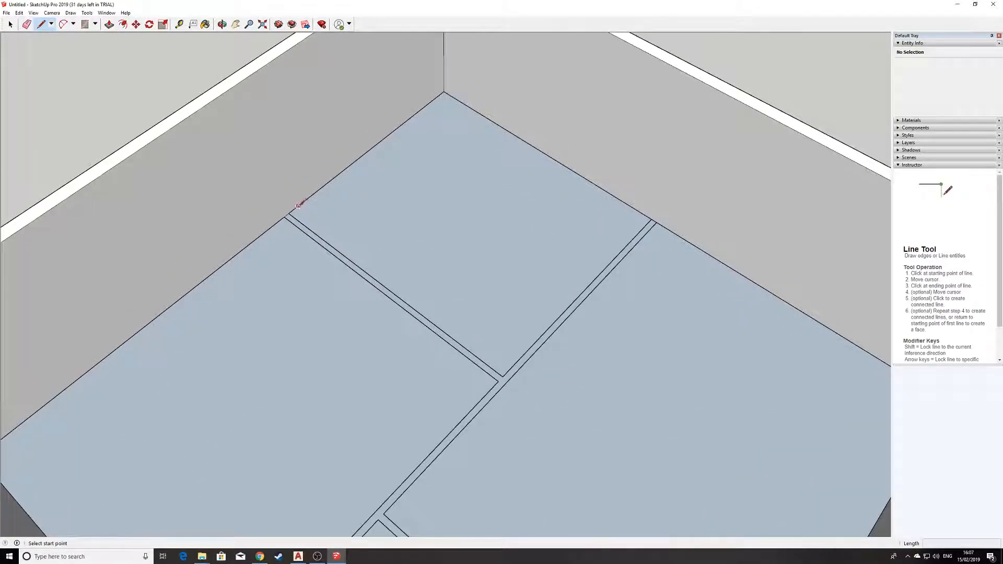
pyautogui.click(288, 213)
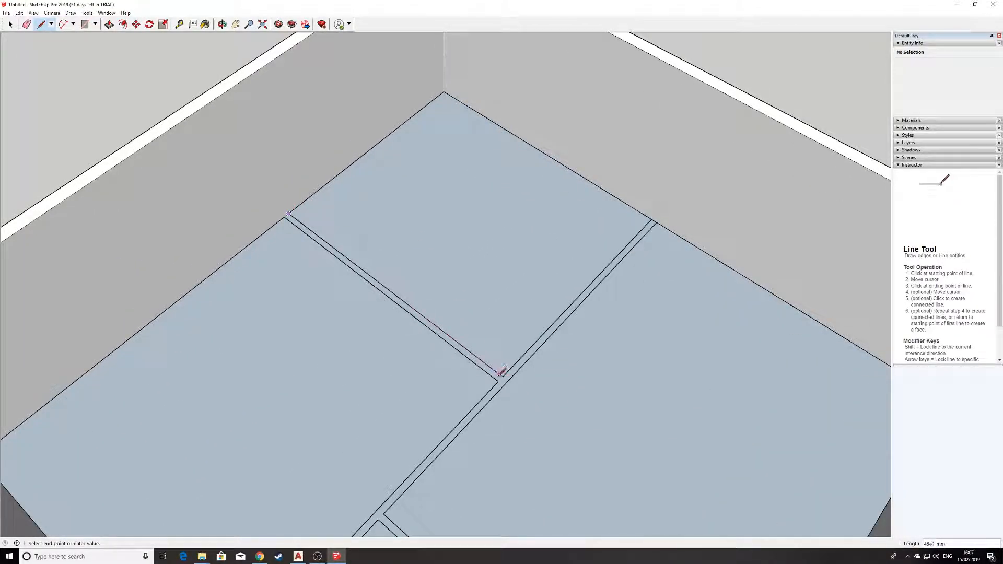
pyautogui.click(503, 376)
pyautogui.click(652, 219)
pyautogui.click(656, 222)
# From an overhead view, draw edges across the strip junctions and endpoints to split the floor
pyautogui.moveTo(478, 427); pyautogui.dragTo(15, 383, button='middle')
pyautogui.scroll(5, 156, 204)
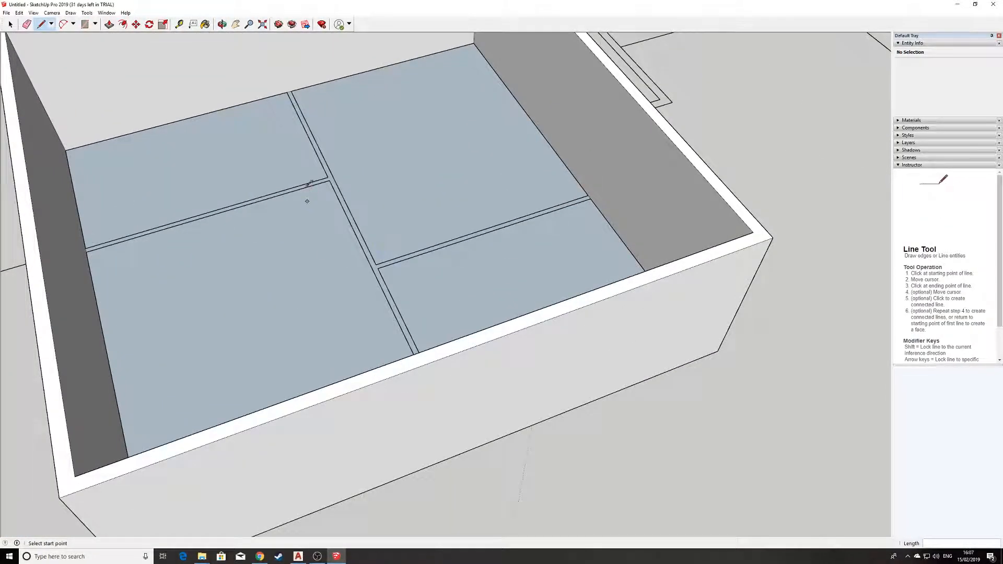
pyautogui.click(330, 180)
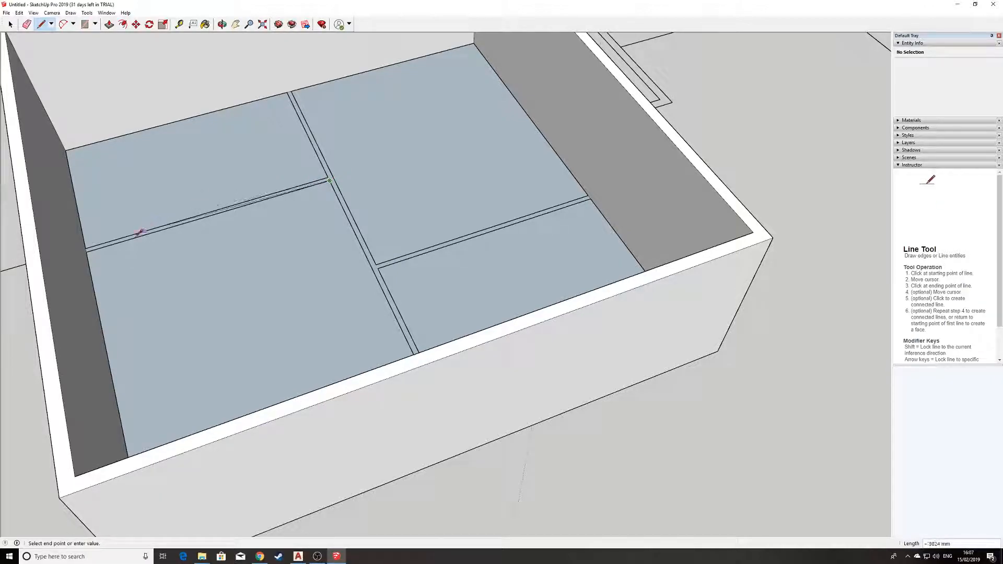
pyautogui.click(86, 252)
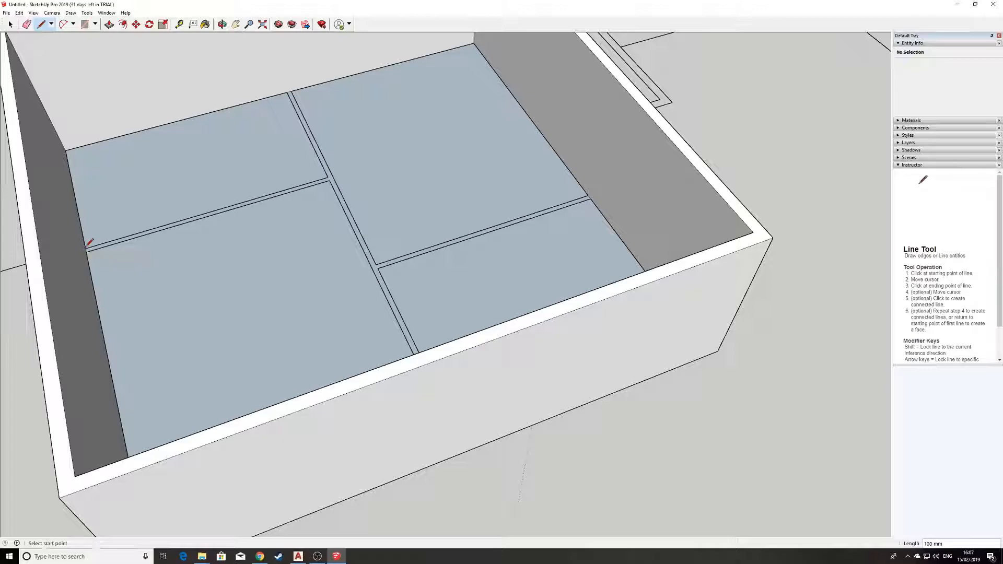
pyautogui.click(328, 177)
pyautogui.click(290, 91)
pyautogui.click(376, 265)
pyautogui.click(589, 196)
pyautogui.click(589, 196)
pyautogui.click(378, 267)
# Close the last partition strip end against the outer wall
pyautogui.moveTo(378, 267); pyautogui.dragTo(559, 290, button='middle')
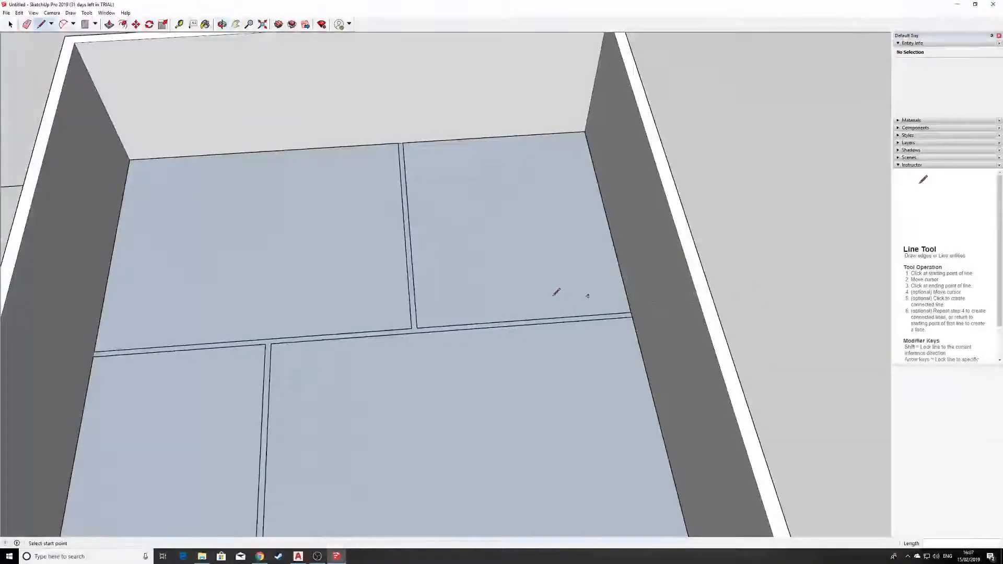
pyautogui.click(417, 328)
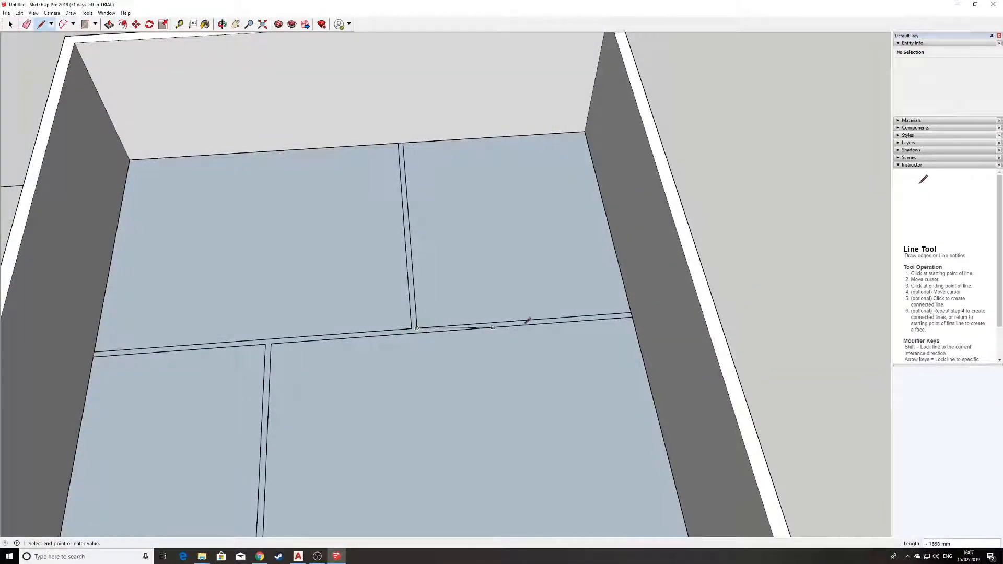
pyautogui.click(631, 312)
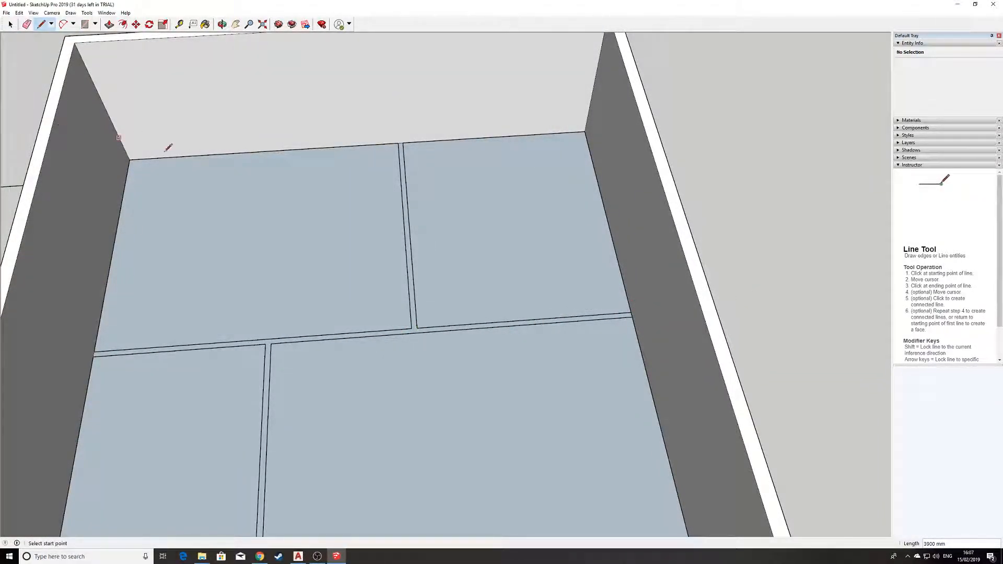
pyautogui.scroll(-5, 461, 225)
pyautogui.moveTo(436, 164)
pyautogui.mouseDown(button='middle')
pyautogui.moveTo(286, 282)
pyautogui.moveTo(282, 255)
pyautogui.moveTo(441, 183)
pyautogui.mouseUp(button='middle')
pyautogui.scroll(3, 459, 220)
pyautogui.click(110, 24)
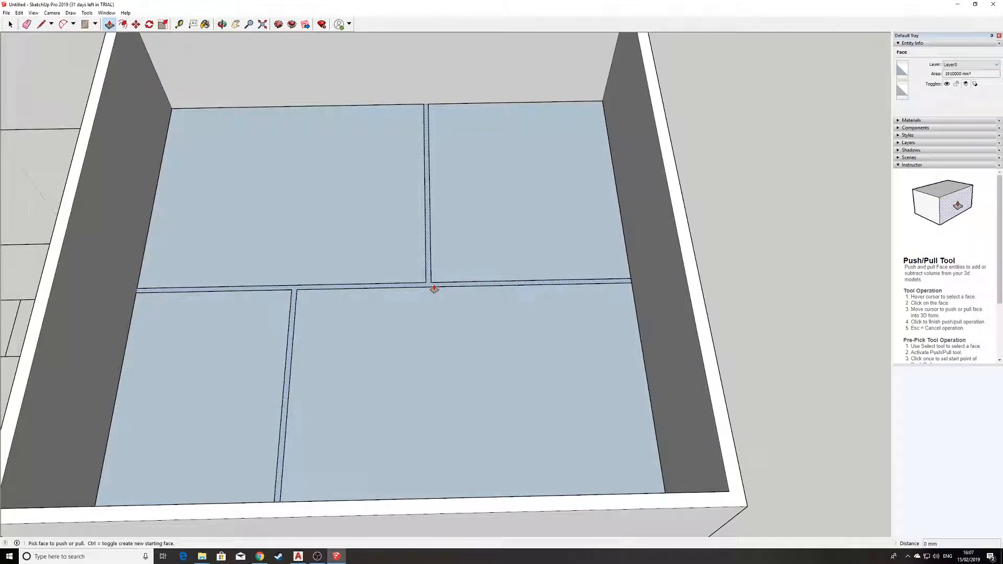
# Raise the cross-shaped interior strip 3000 mm into divider walls
pyautogui.moveTo(311, 320); pyautogui.dragTo(389, 277, button='middle')
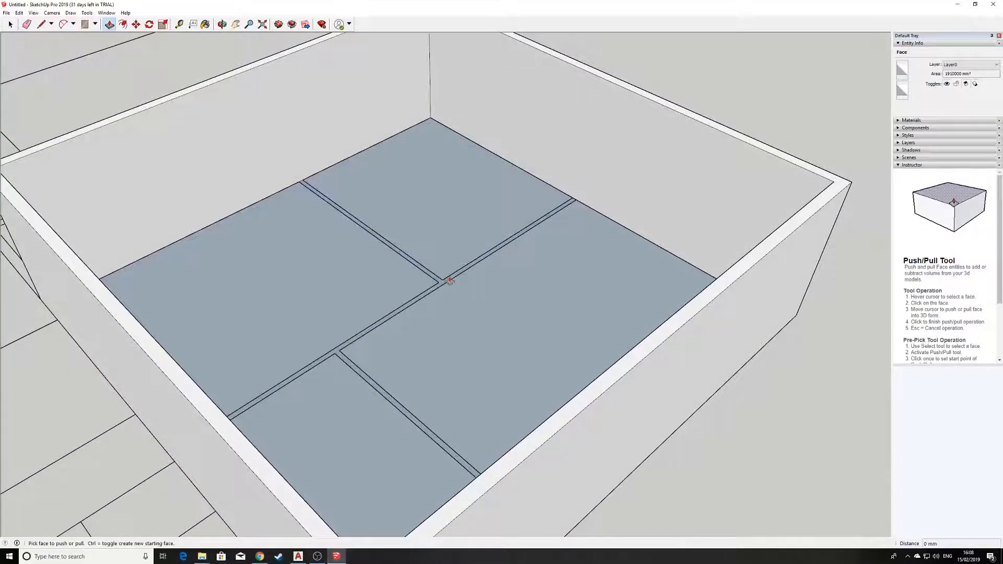
pyautogui.click(441, 283)
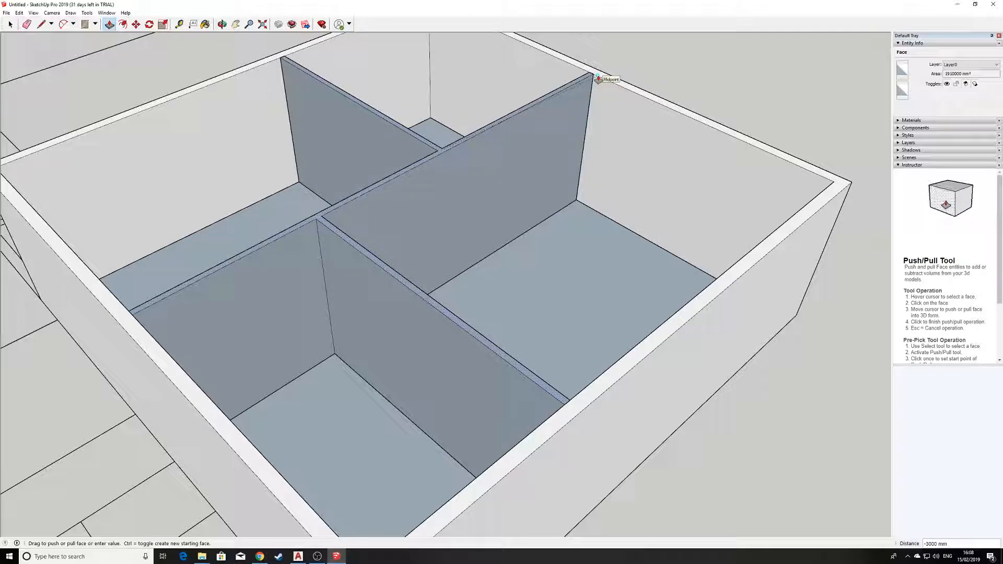
pyautogui.click(597, 77)
# Orbit around the house to check the four enclosed rooms from several angles
pyautogui.scroll(-5, 454, 202)
pyautogui.moveTo(452, 213); pyautogui.dragTo(605, 230, button='middle')
pyautogui.press('p')
pyautogui.scroll(5, 361, 226)
pyautogui.moveTo(341, 213); pyautogui.dragTo(656, 258, button='middle')
pyautogui.scroll(-3, 323, 267)
pyautogui.scroll(3, 268, 280)
pyautogui.moveTo(268, 280); pyautogui.dragTo(353, 287, button='middle')
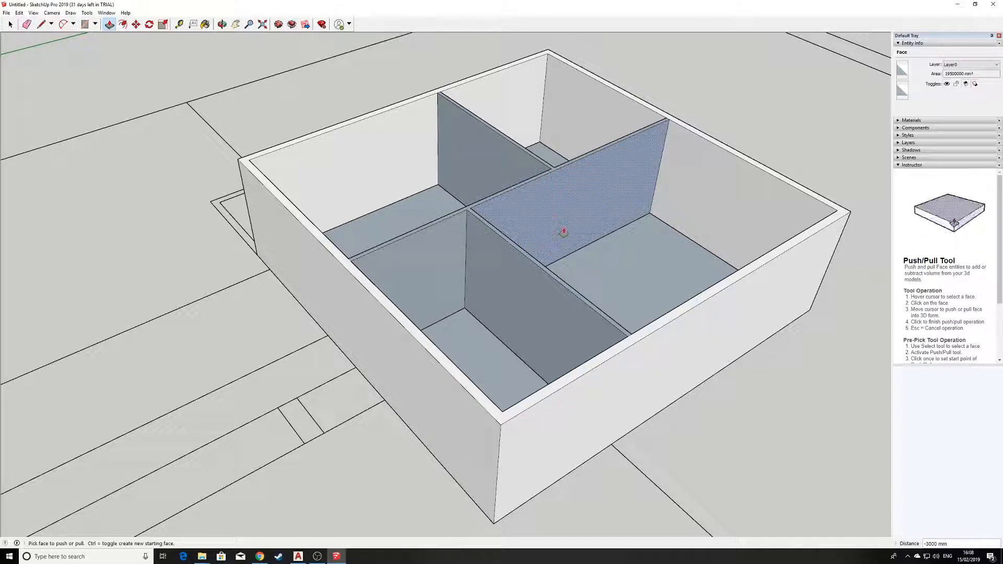
pyautogui.moveTo(157, 192); pyautogui.dragTo(508, 291, button='middle')
pyautogui.scroll(-3, 508, 290)
pyautogui.scroll(3, 242, 405)
pyautogui.moveTo(455, 342); pyautogui.dragTo(466, 191, button='middle')
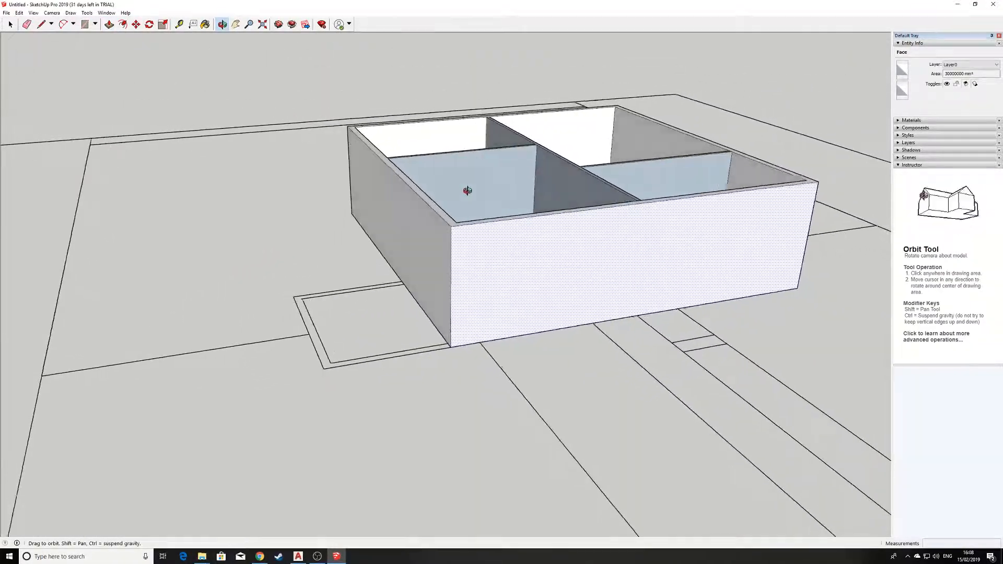
# Trace over the ground rectangle beside the box's left side to close its border and inner faces
pyautogui.press('p')
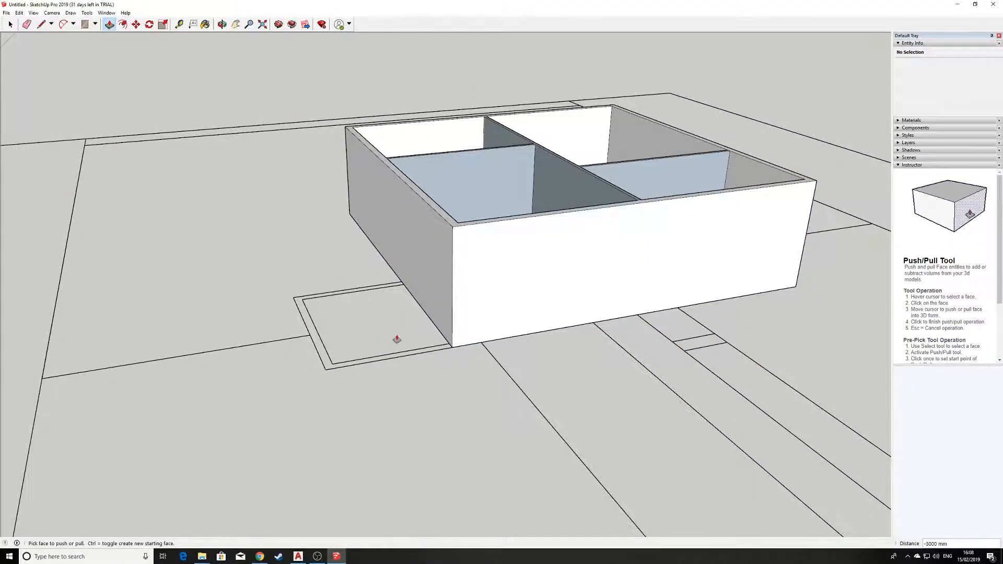
pyautogui.moveTo(437, 287); pyautogui.dragTo(418, 161, button='middle')
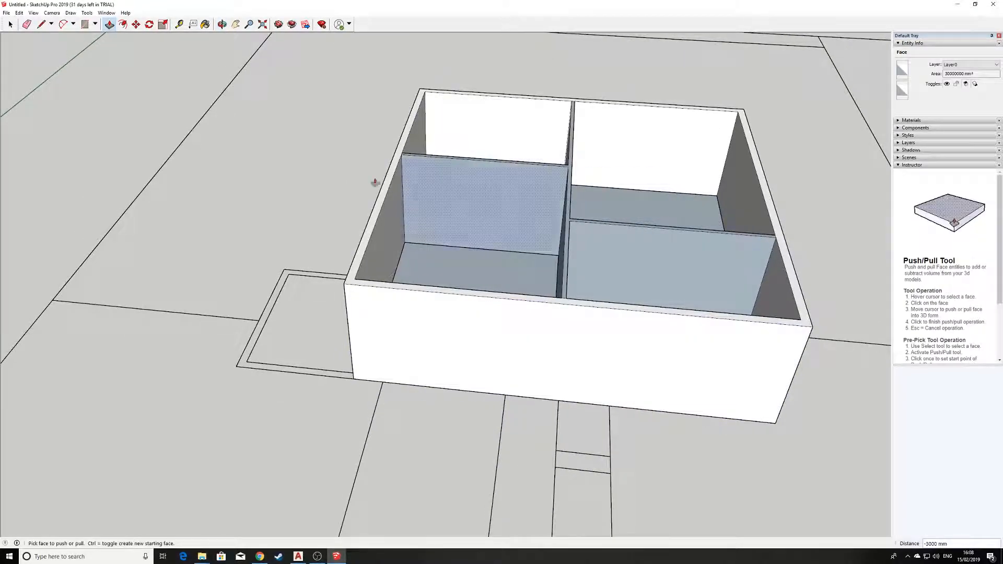
pyautogui.moveTo(259, 286); pyautogui.dragTo(444, 233, button='middle')
pyautogui.scroll(3, 256, 329)
pyautogui.press('l')
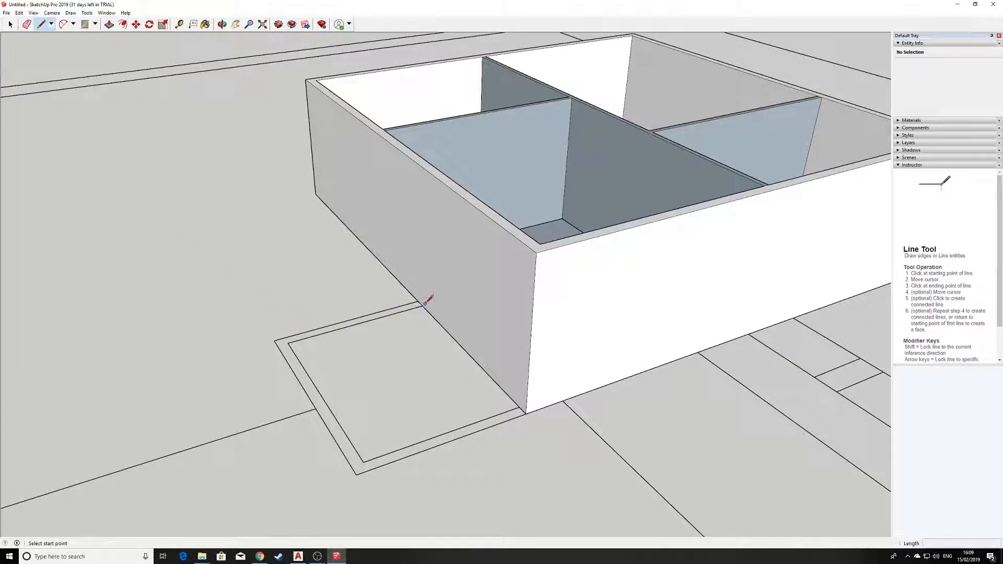
pyautogui.click(418, 301)
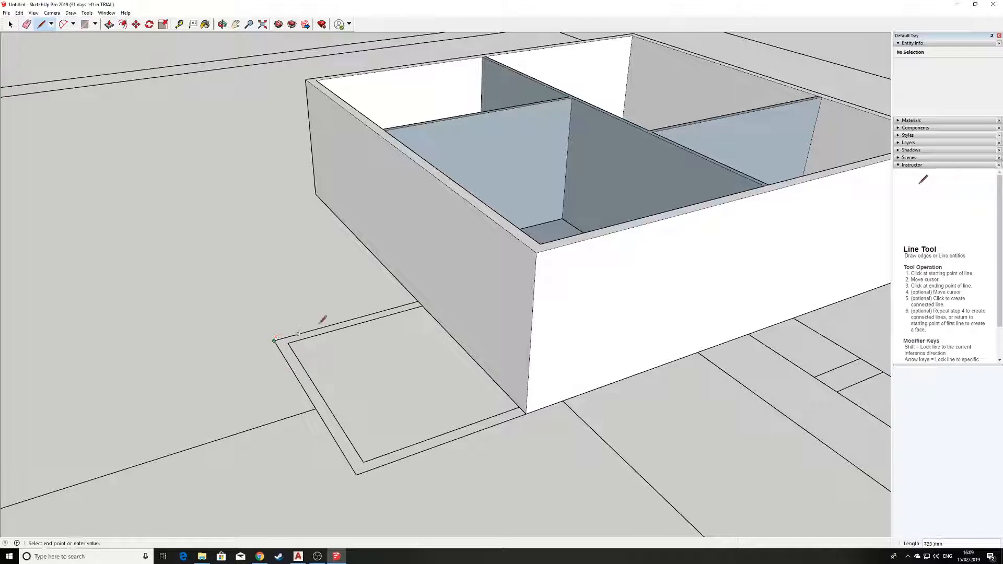
pyautogui.click(418, 302)
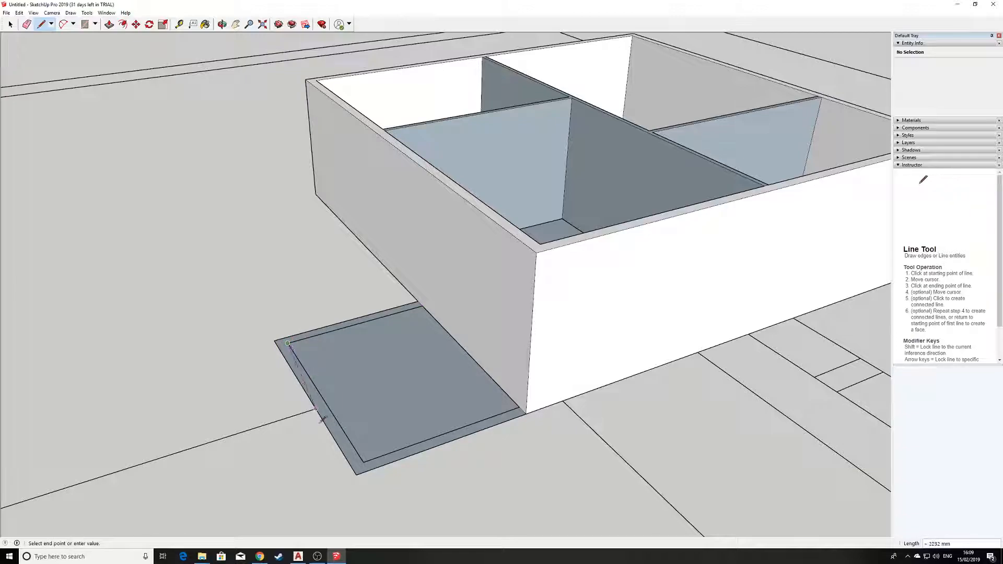
pyautogui.click(363, 462)
# Pull the side outline's outer border face up 2500 mm into annex walls against the house
pyautogui.click(109, 24)
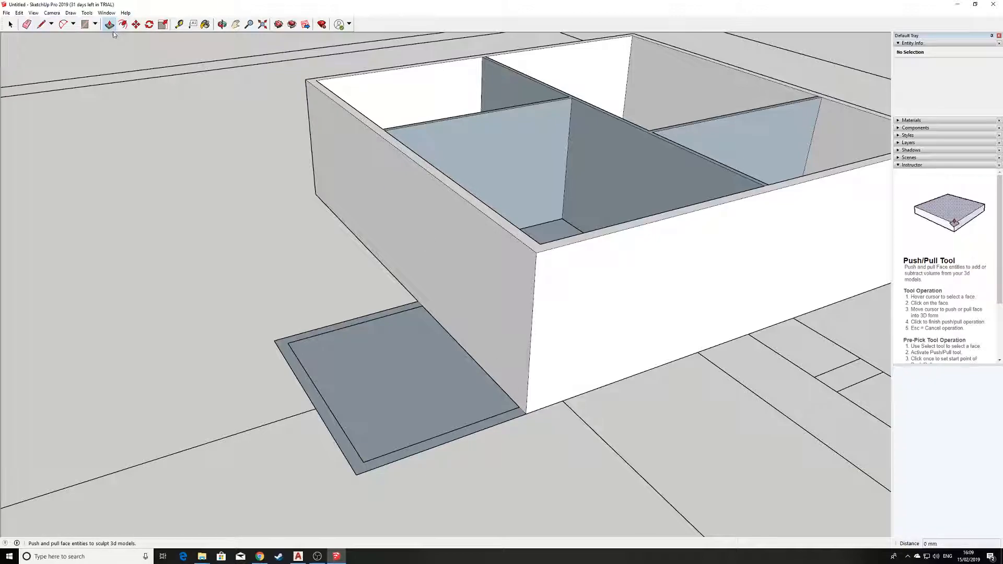
pyautogui.click(374, 457)
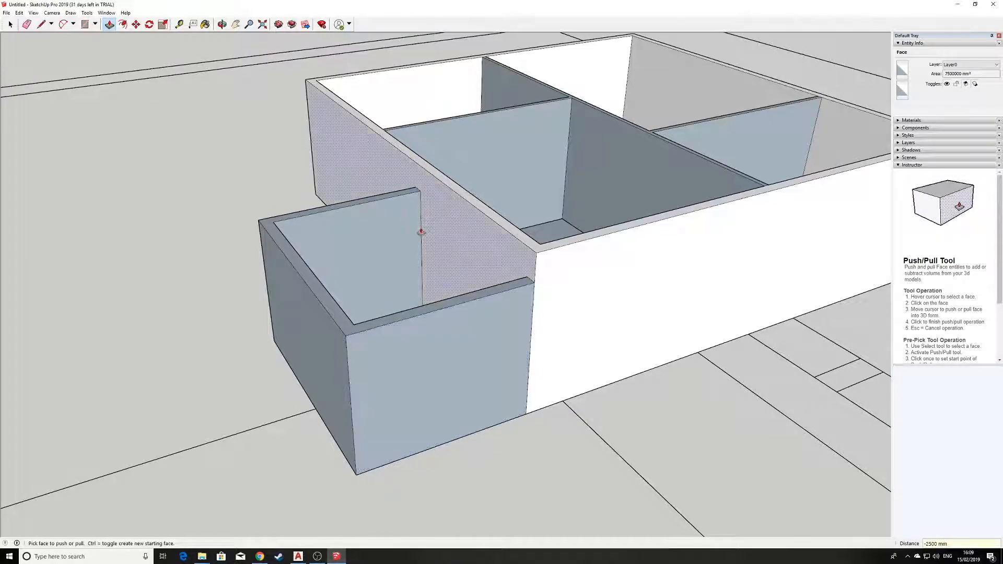
pyautogui.moveTo(376, 262); pyautogui.dragTo(348, 329, button='middle')
pyautogui.scroll(-3, 353, 338)
pyautogui.scroll(4, 371, 261)
pyautogui.moveTo(300, 263); pyautogui.dragTo(318, 282, button='middle')
pyautogui.scroll(-3, 325, 274)
pyautogui.moveTo(359, 246); pyautogui.dragTo(323, 352, button='middle')
pyautogui.scroll(2, 322, 351)
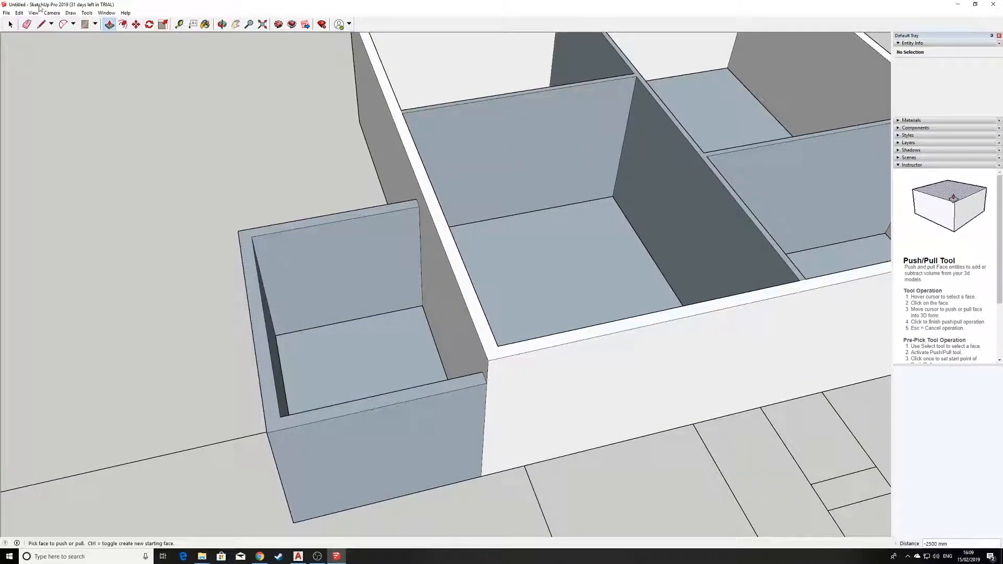
# Cap the annex top with a rectangle drawn between opposite top wall corners
pyautogui.click(85, 25)
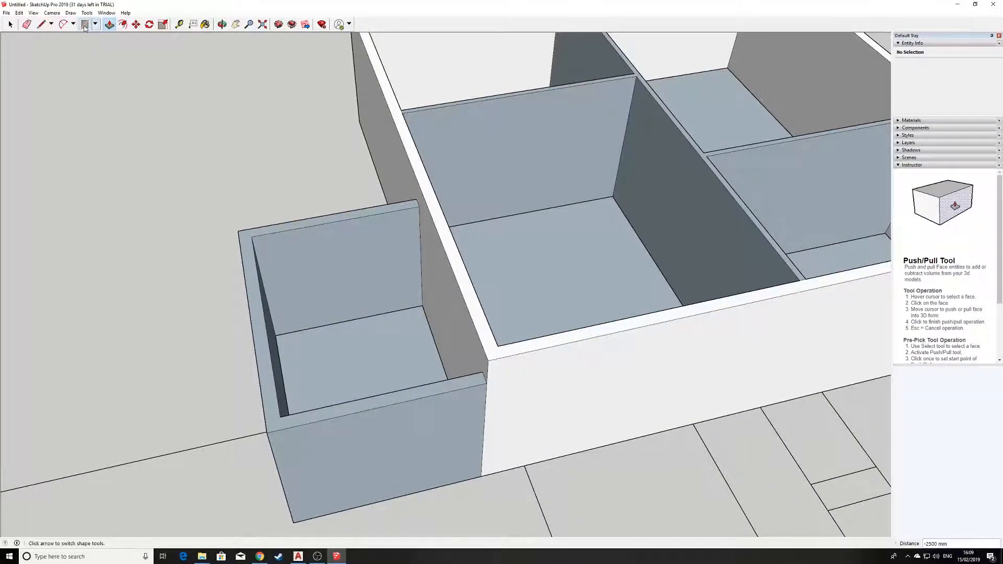
pyautogui.click(239, 231)
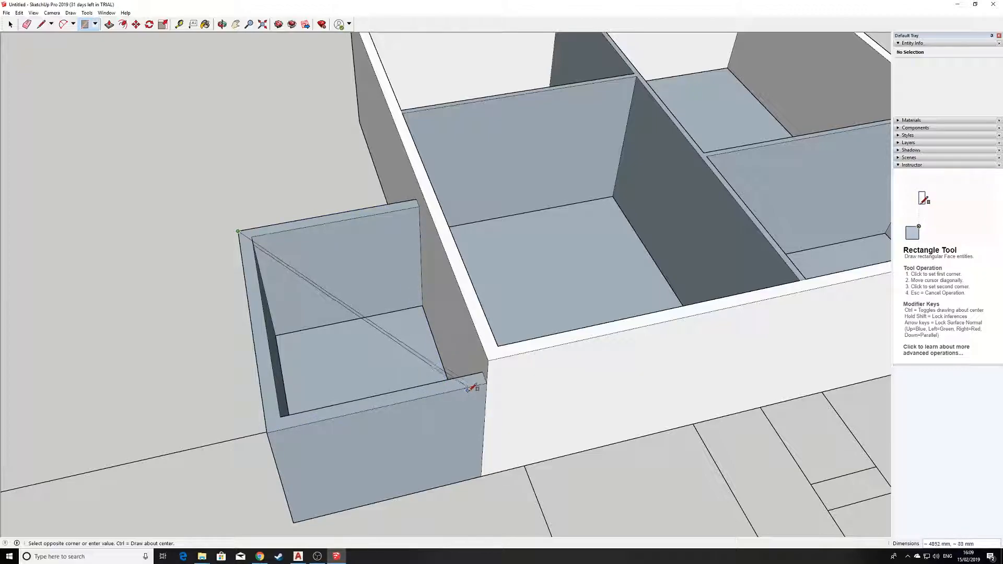
pyautogui.click(487, 382)
pyautogui.moveTo(284, 316); pyautogui.dragTo(193, 279, button='middle')
pyautogui.moveTo(404, 301); pyautogui.dragTo(309, 287, button='middle')
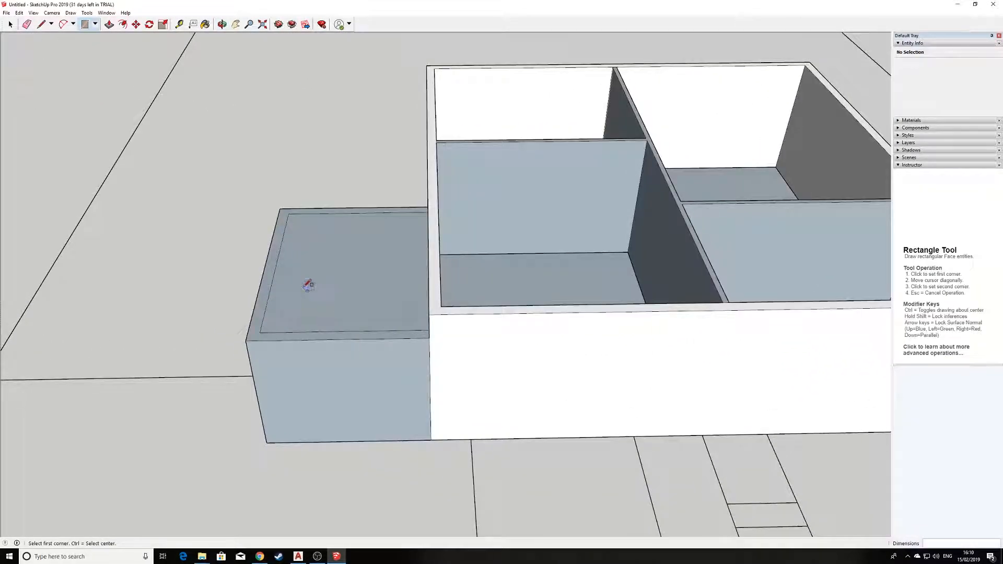
pyautogui.scroll(2, 309, 287)
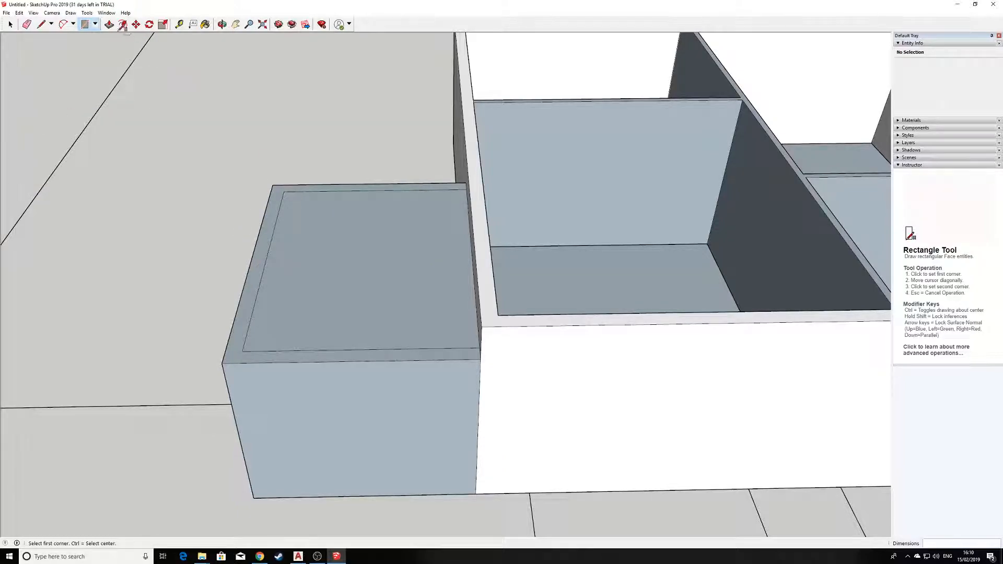
pyautogui.click(108, 24)
# Push the annex roof face slightly down to leave a thin rim, then orbit to inspect it
pyautogui.click(340, 276)
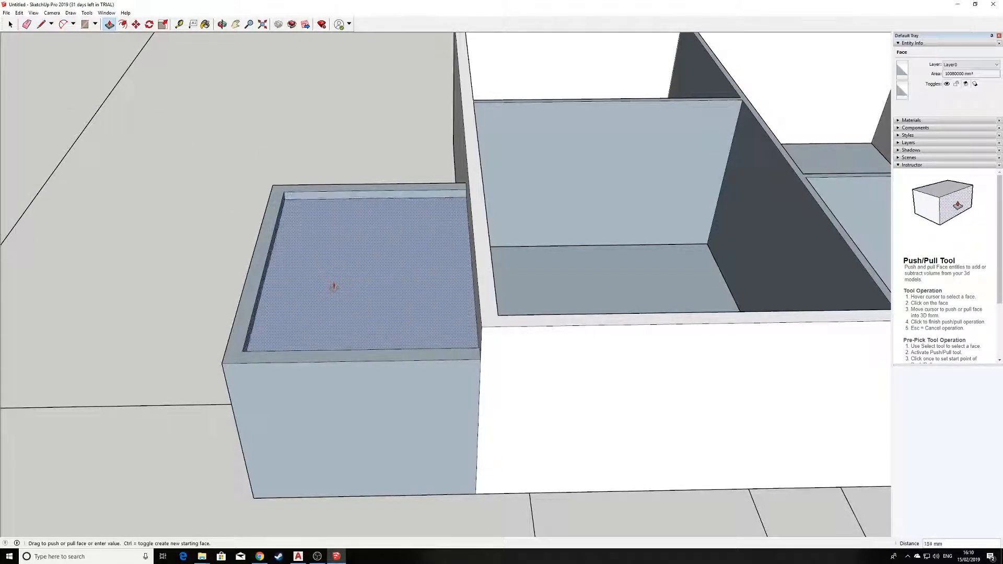
pyautogui.click(334, 290)
pyautogui.moveTo(460, 371); pyautogui.dragTo(227, 287, button='middle')
pyautogui.scroll(-6, 226, 286)
pyautogui.scroll(3, 183, 293)
pyautogui.moveTo(172, 257); pyautogui.dragTo(296, 337, button='middle')
pyautogui.moveTo(455, 352); pyautogui.dragTo(445, 288, button='middle')
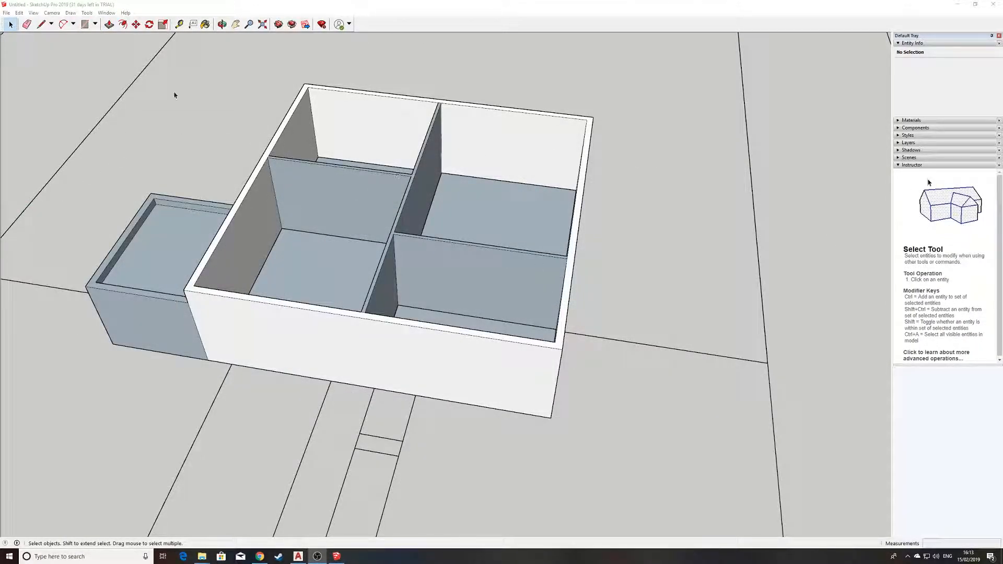
pyautogui.moveTo(187, 125); pyautogui.dragTo(293, 156, button='middle')
pyautogui.scroll(3, 373, 156)
pyautogui.scroll(-3, 373, 157)
pyautogui.moveTo(371, 161); pyautogui.dragTo(476, 214, button='middle')
pyautogui.scroll(3, 274, 125)
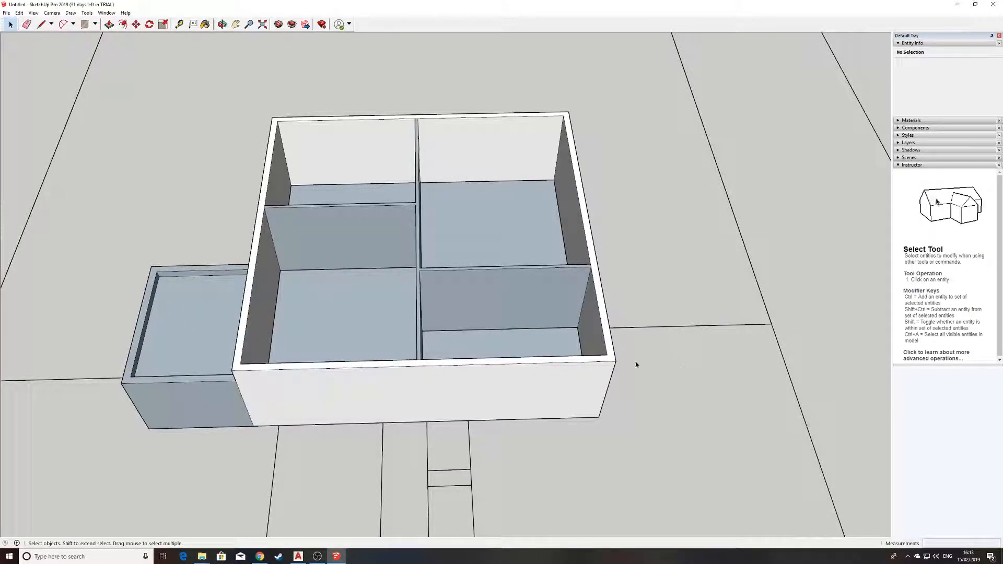
pyautogui.moveTo(614, 286); pyautogui.dragTo(541, 298, button='middle')
pyautogui.scroll(2, 364, 126)
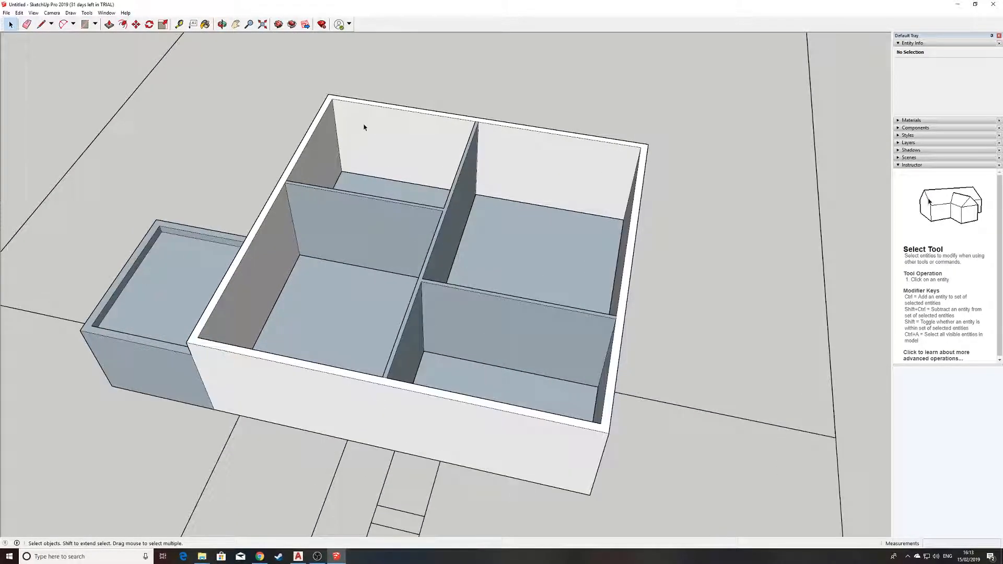
# Start a rectangle at the box's top-left corner, then abandon it and return to Select
pyautogui.click(82, 26)
pyautogui.click(328, 94)
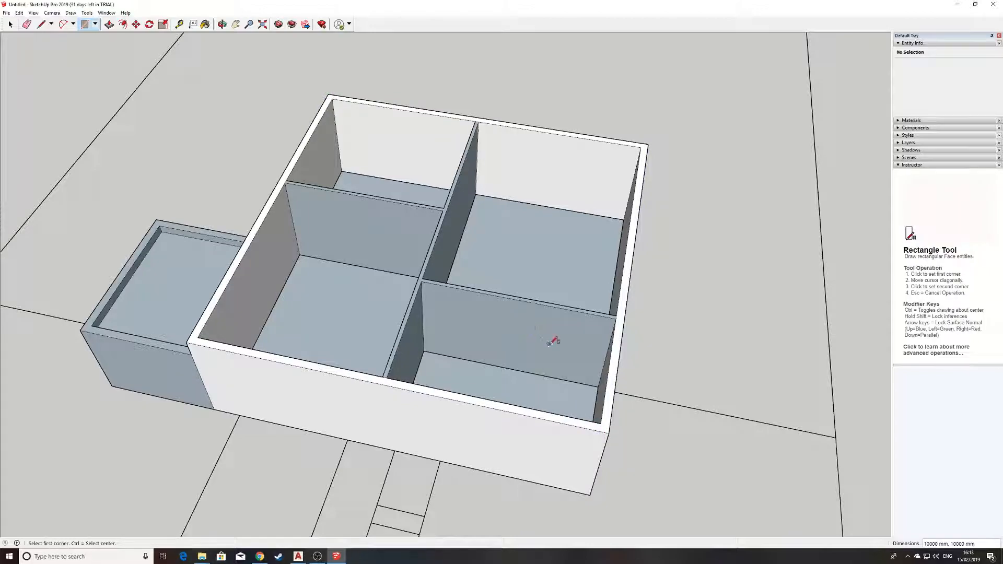
pyautogui.moveTo(552, 341); pyautogui.dragTo(544, 309, button='middle')
pyautogui.scroll(-2, 511, 298)
pyautogui.click(10, 25)
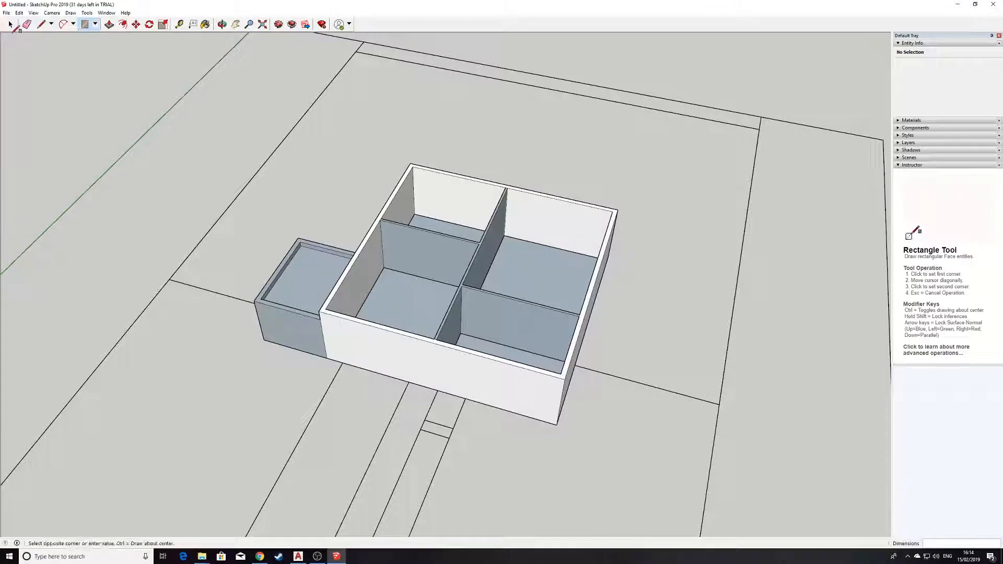
pyautogui.scroll(-2, 620, 191)
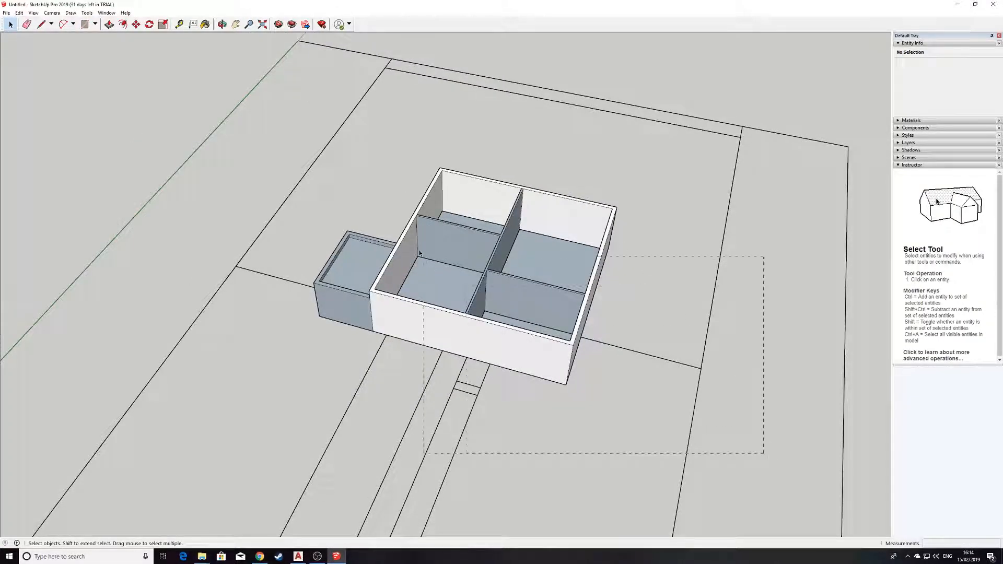
# Select the house and annex without the ground outline lines and make them one group
pyautogui.moveTo(259, 143); pyautogui.dragTo(258, 142)
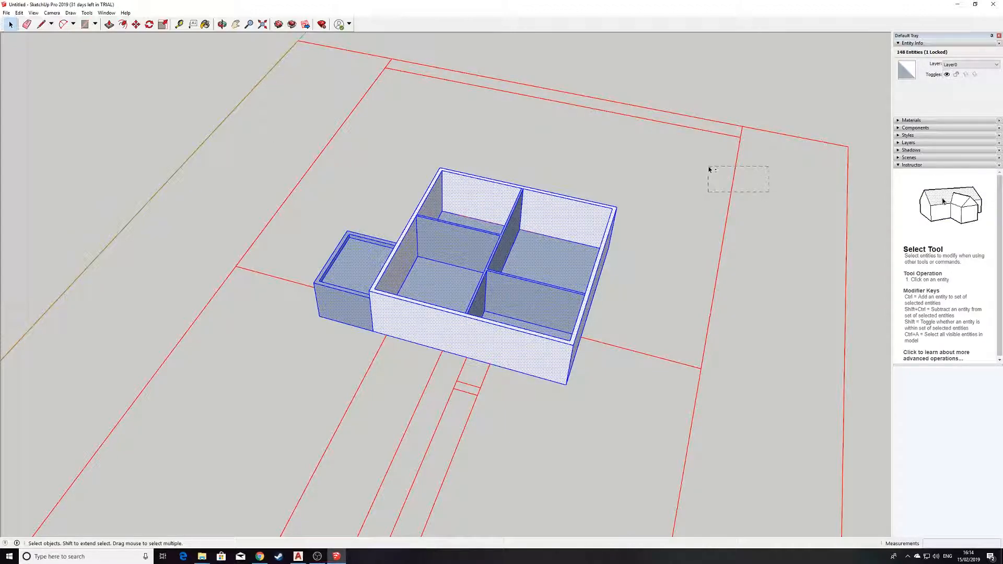
pyautogui.moveTo(708, 169); pyautogui.dragTo(708, 169)
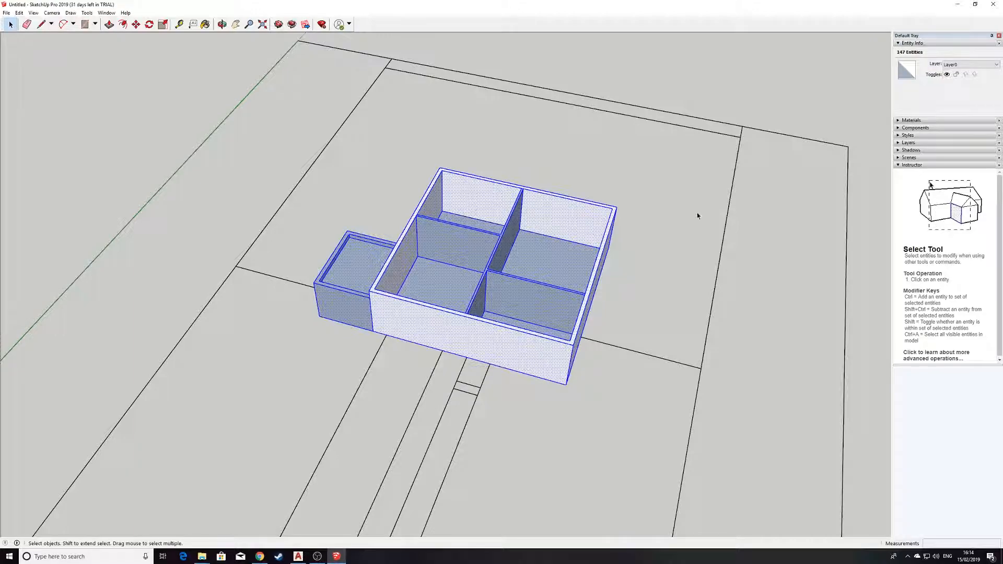
pyautogui.scroll(-2, 698, 215)
pyautogui.moveTo(609, 267); pyautogui.dragTo(510, 224, button='middle')
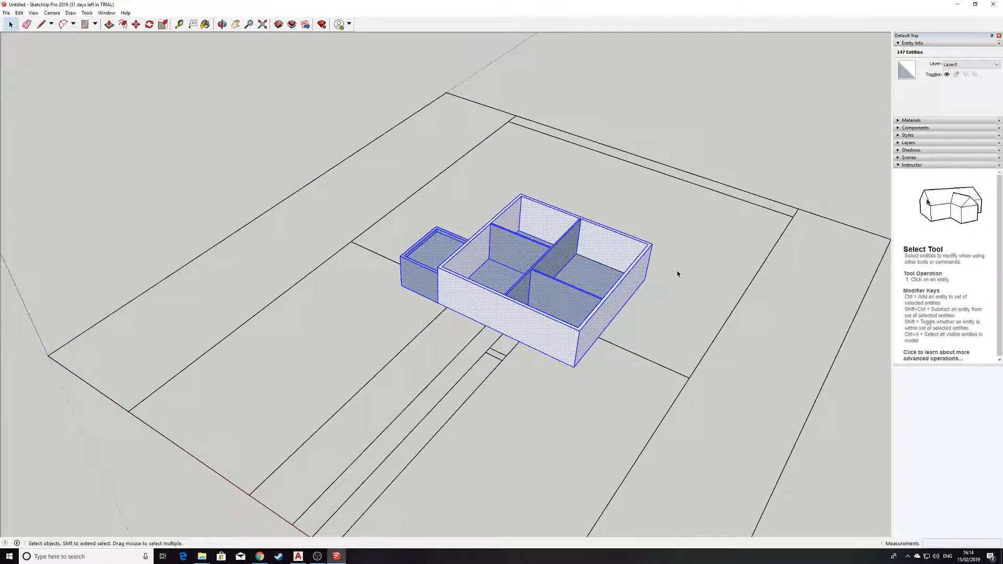
pyautogui.scroll(3, 531, 214)
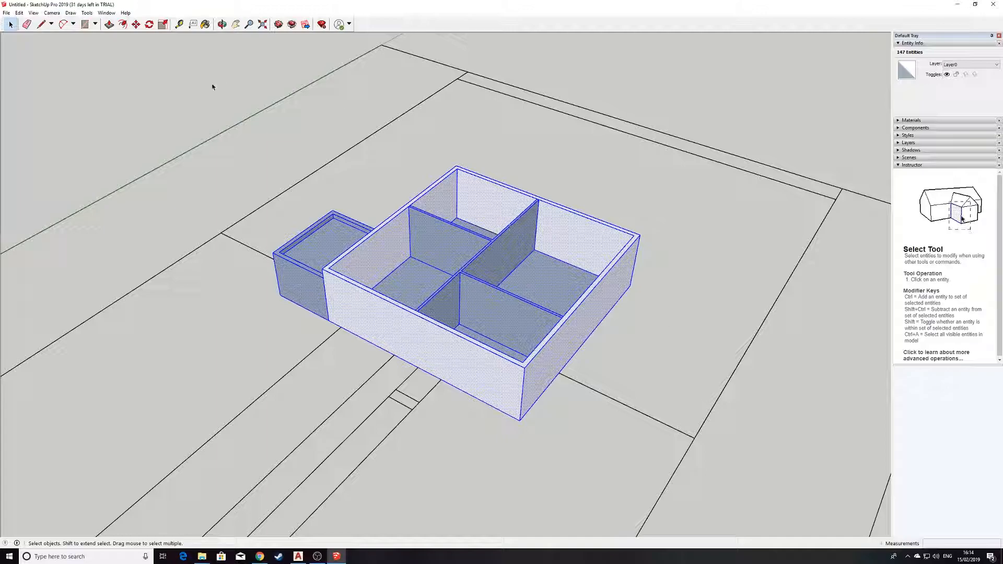
pyautogui.click(19, 12)
pyautogui.moveTo(33, 12)
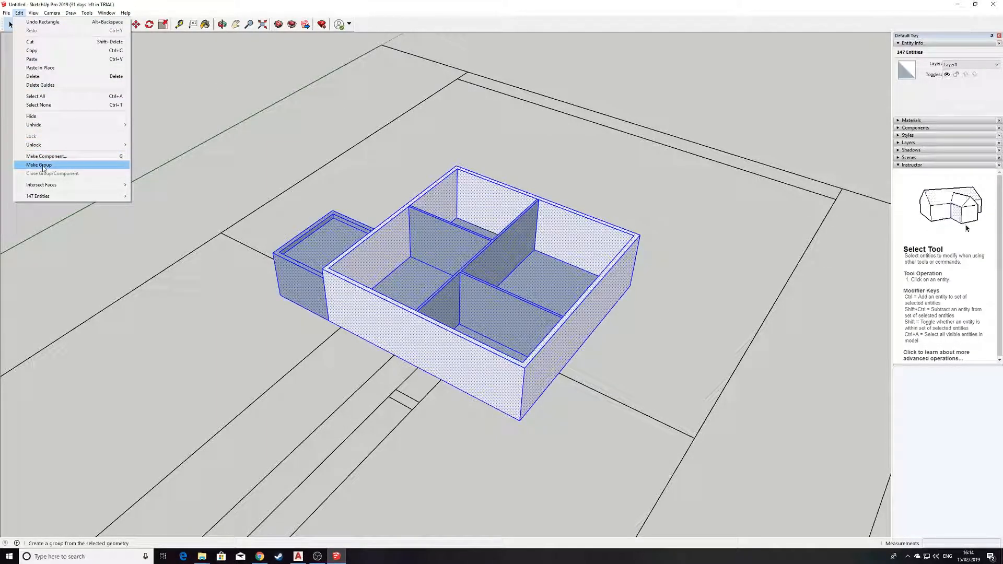
pyautogui.click(44, 165)
pyautogui.click(167, 118)
pyautogui.moveTo(239, 141); pyautogui.dragTo(347, 157, button='middle')
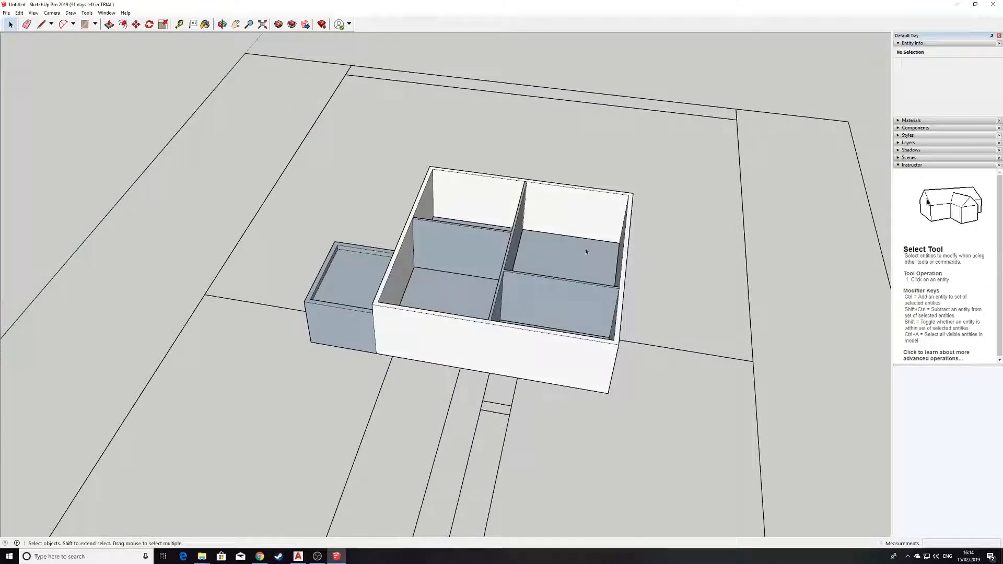
pyautogui.scroll(4, 590, 254)
# Cap the main box's top with a rectangle between opposite top corners
pyautogui.click(86, 24)
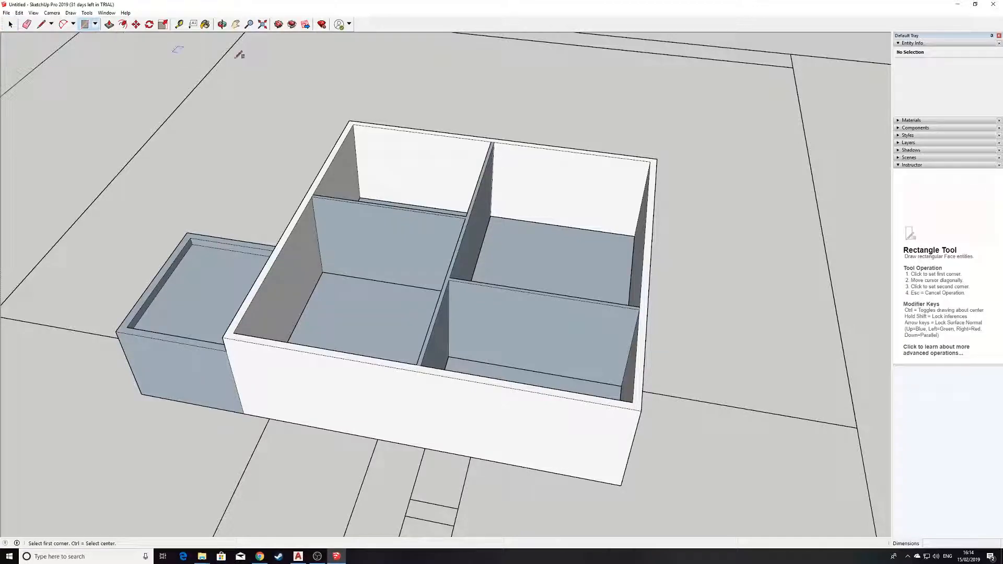
pyautogui.click(348, 120)
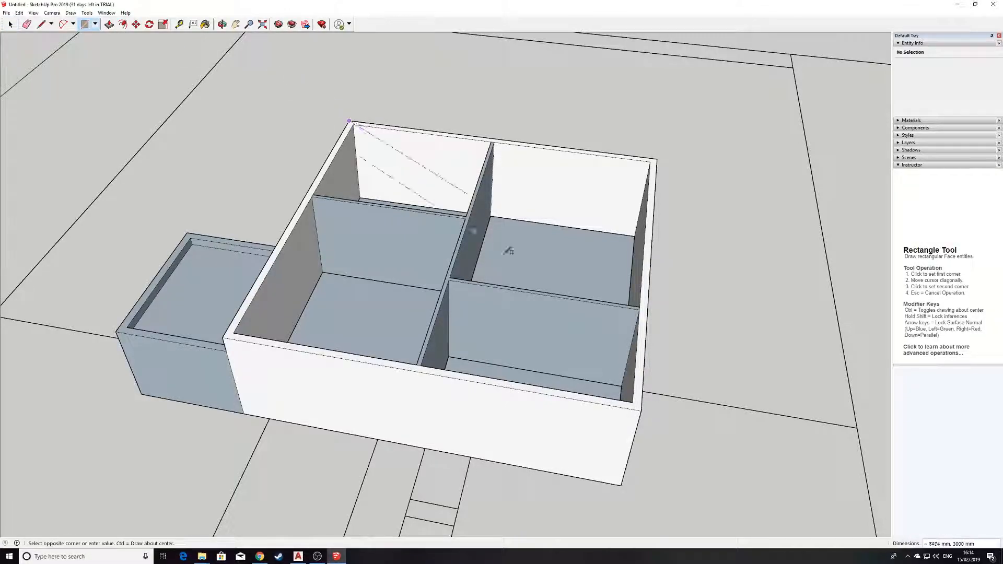
pyautogui.click(641, 410)
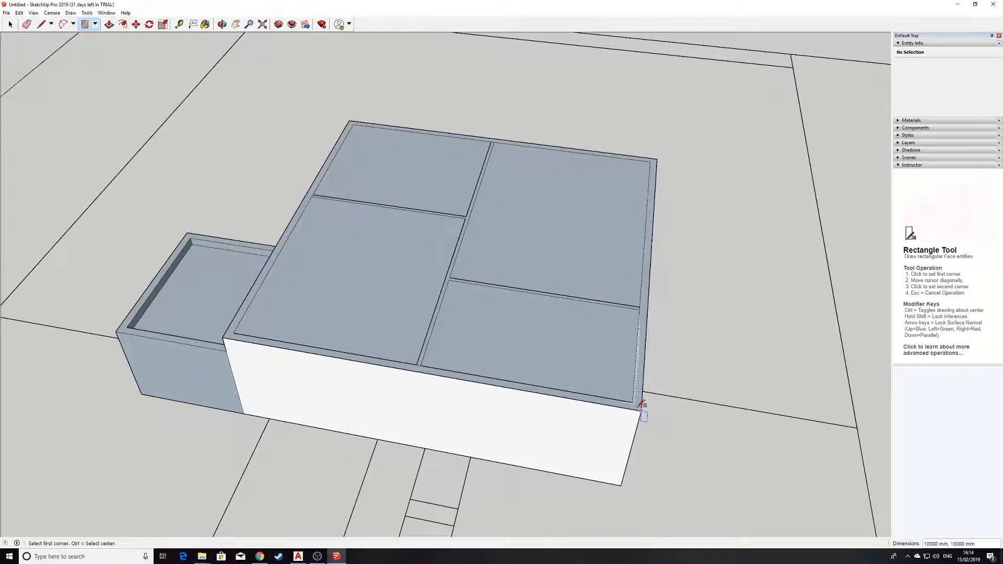
pyautogui.moveTo(618, 306); pyautogui.dragTo(510, 320, button='middle')
pyautogui.scroll(-2, 510, 320)
pyautogui.scroll(5, 537, 258)
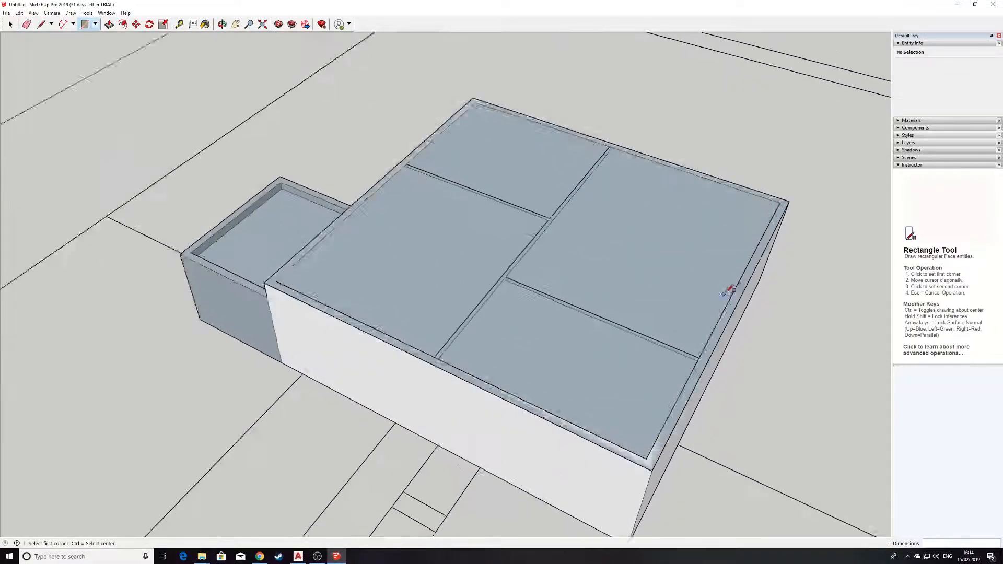
pyautogui.scroll(-1, 503, 223)
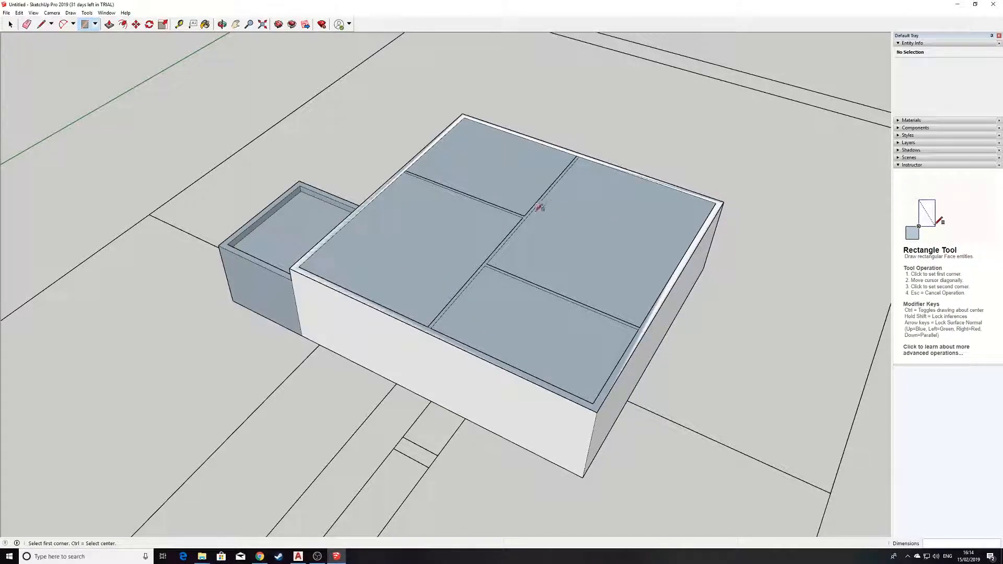
pyautogui.moveTo(390, 211); pyautogui.dragTo(467, 219, button='middle')
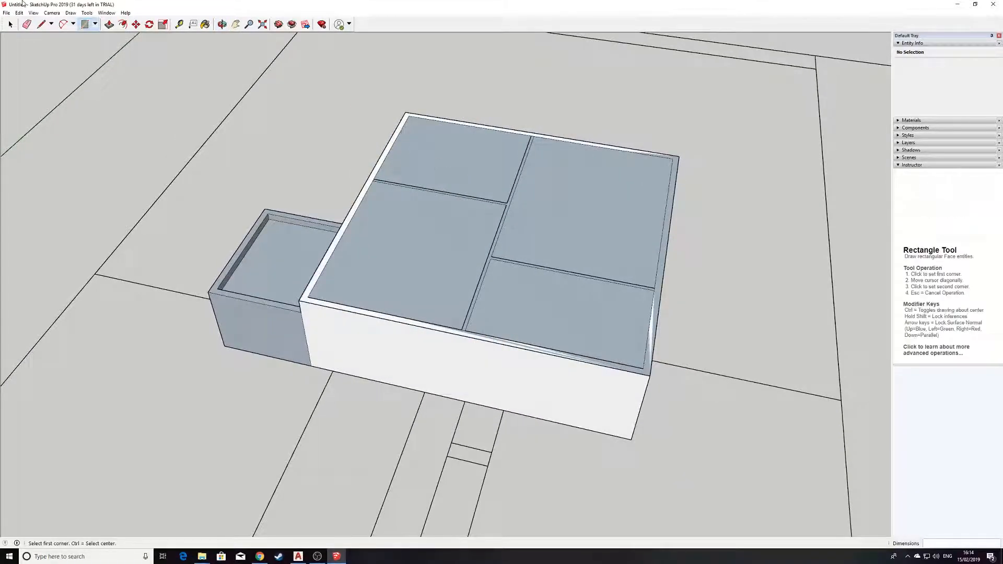
# Start pulling the top face upward, cancel it, and orbit to look down on the top
pyautogui.click(109, 24)
pyautogui.moveTo(549, 231)
pyautogui.mouseDown()
pyautogui.moveTo(555, 168)
pyautogui.moveTo(552, 222)
pyautogui.mouseUp()
pyautogui.press('Escape')
pyautogui.press('o')
pyautogui.moveTo(376, 215); pyautogui.dragTo(497, 232)
pyautogui.moveTo(497, 232); pyautogui.dragTo(453, 217, button='middle')
pyautogui.scroll(3, 571, 190)
pyautogui.click(41, 24)
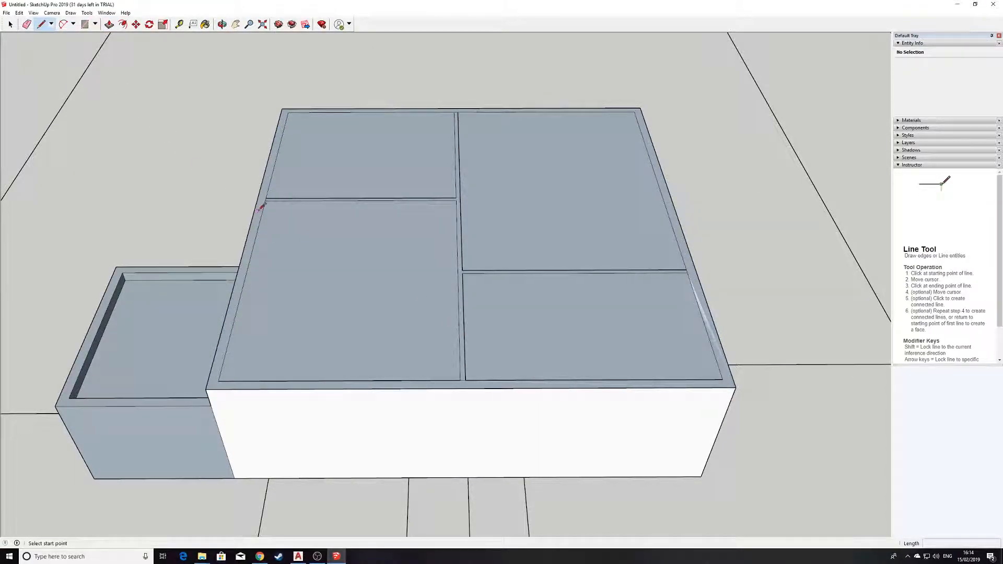
# Draw a line joining the midpoints of the main box's front and back top edges
pyautogui.click(470, 389)
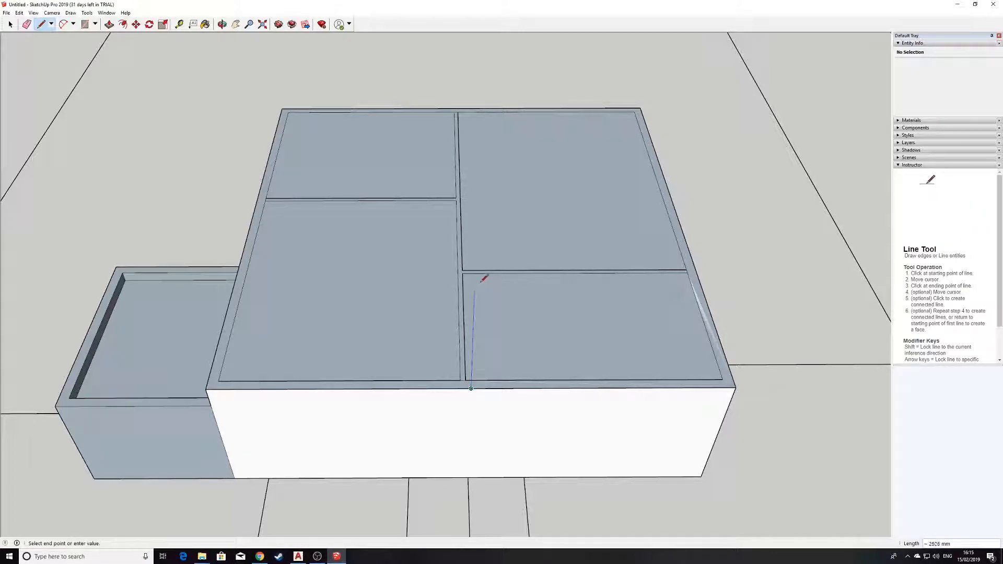
pyautogui.click(461, 108)
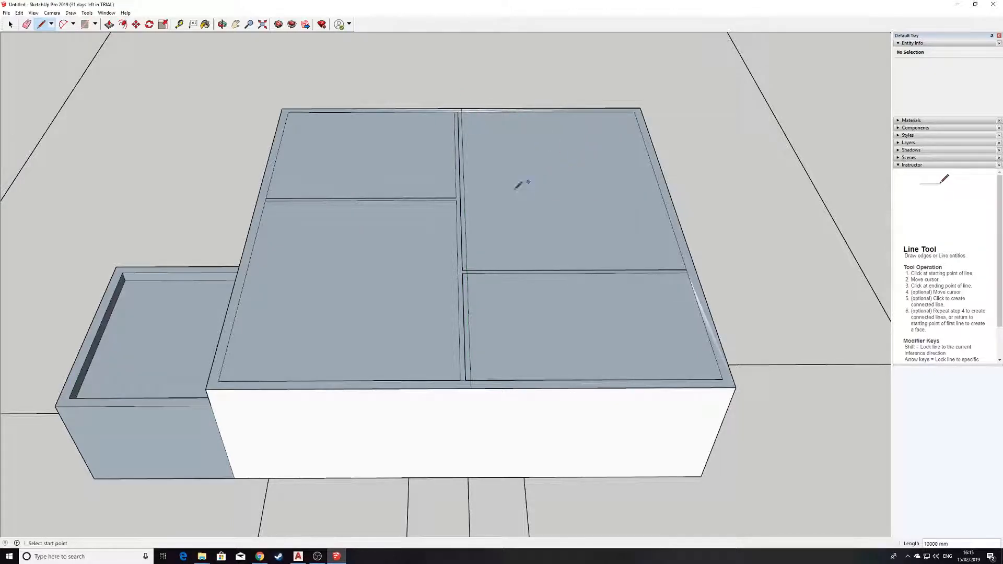
pyautogui.scroll(-4, 526, 180)
pyautogui.moveTo(635, 260); pyautogui.dragTo(246, 104, button='middle')
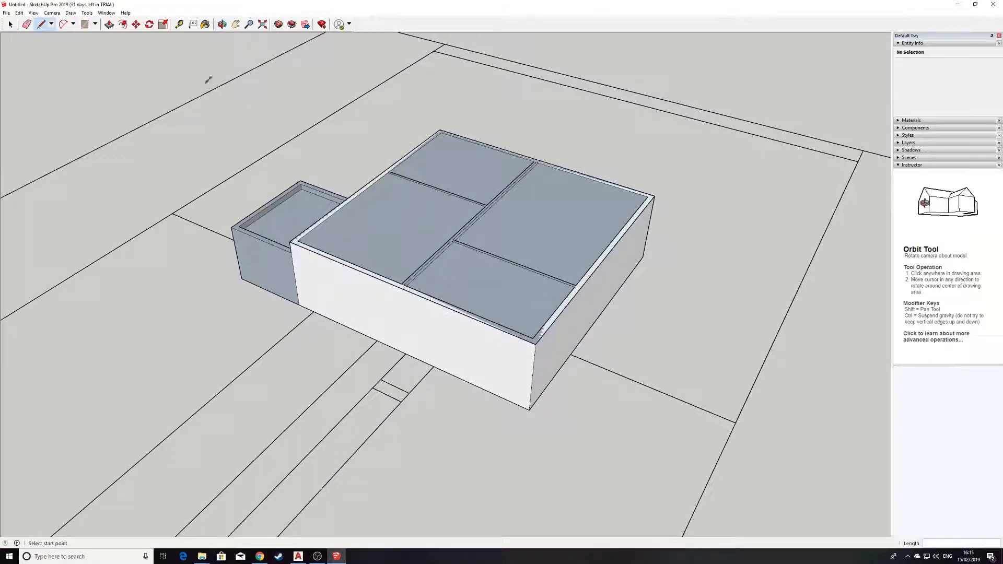
# Move the top centre line 2000 mm up the blue axis to form the roof ridge
pyautogui.click(136, 25)
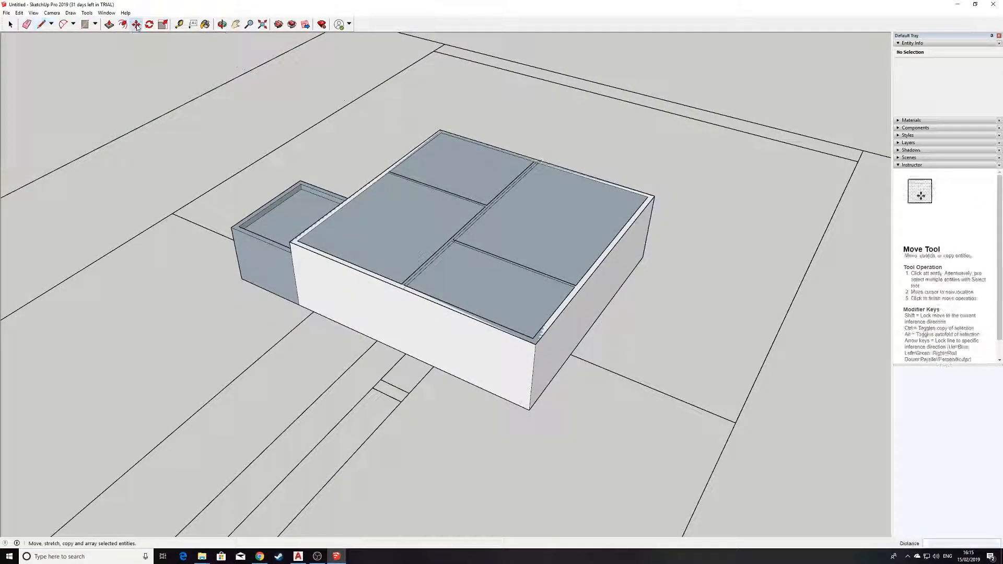
pyautogui.scroll(5, 397, 287)
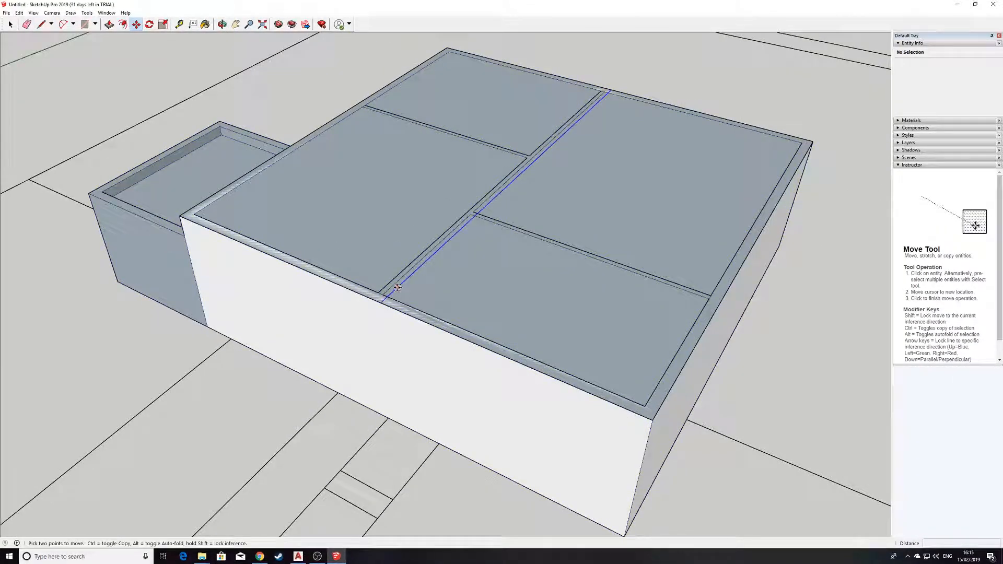
pyautogui.click(396, 288)
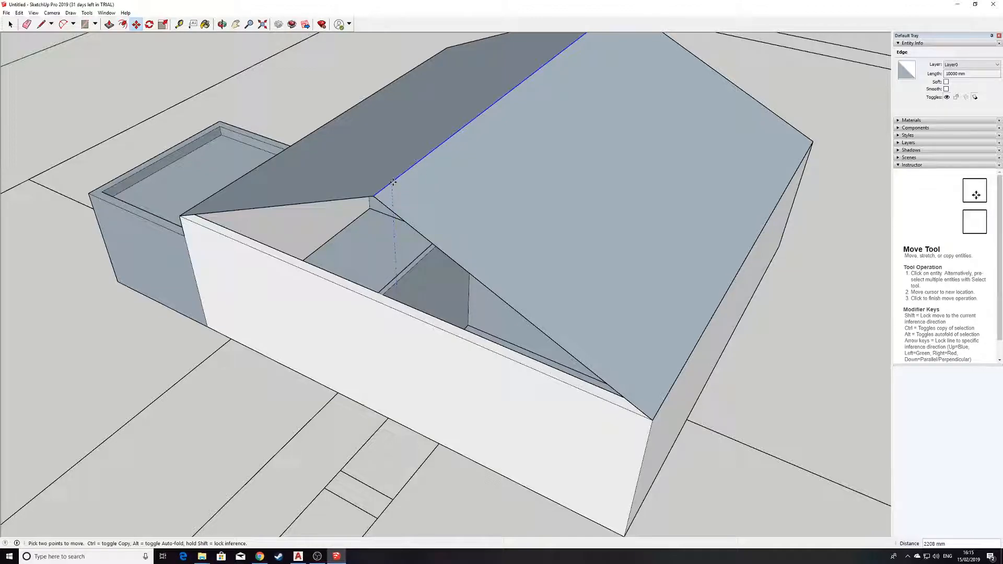
pyautogui.write('2000')
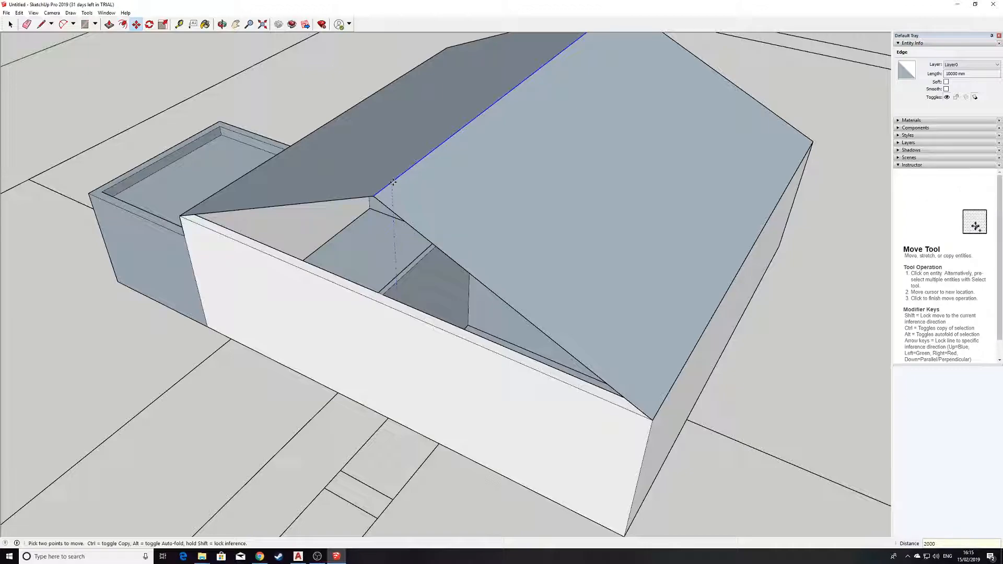
pyautogui.press('Return')
pyautogui.moveTo(330, 385); pyautogui.dragTo(461, 274, button='middle')
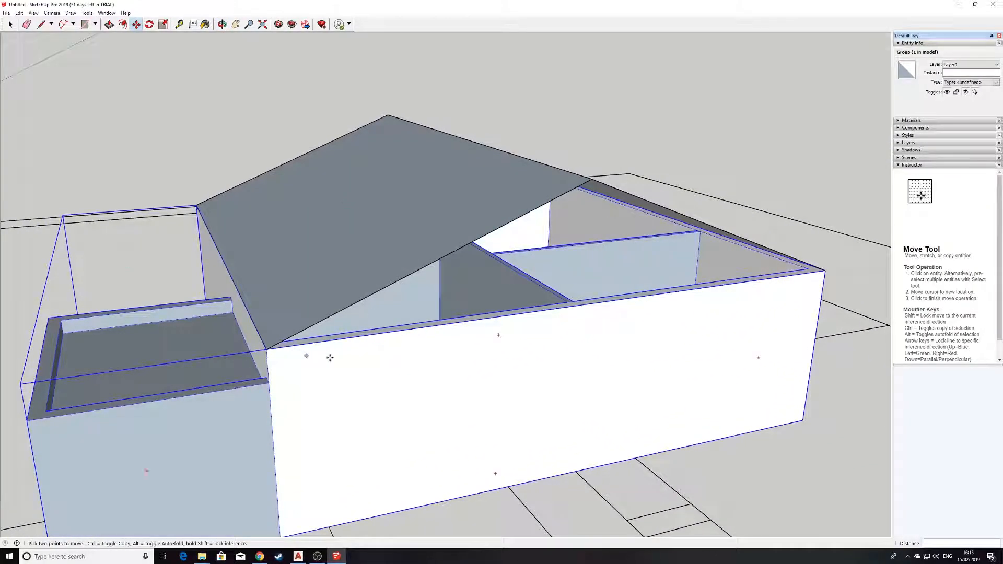
pyautogui.moveTo(698, 336)
pyautogui.mouseDown(button='middle')
pyautogui.moveTo(512, 311)
pyautogui.moveTo(620, 339)
pyautogui.moveTo(519, 347)
pyautogui.moveTo(273, 101)
pyautogui.mouseUp(button='middle')
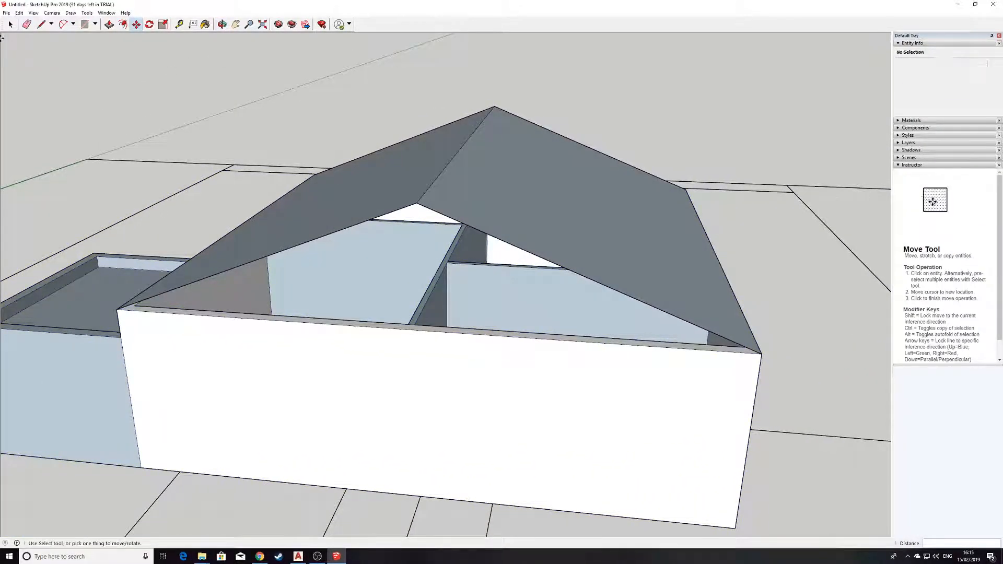
# Draw a line across the wall-top corners at both gable ends to fill each triangle
pyautogui.click(41, 24)
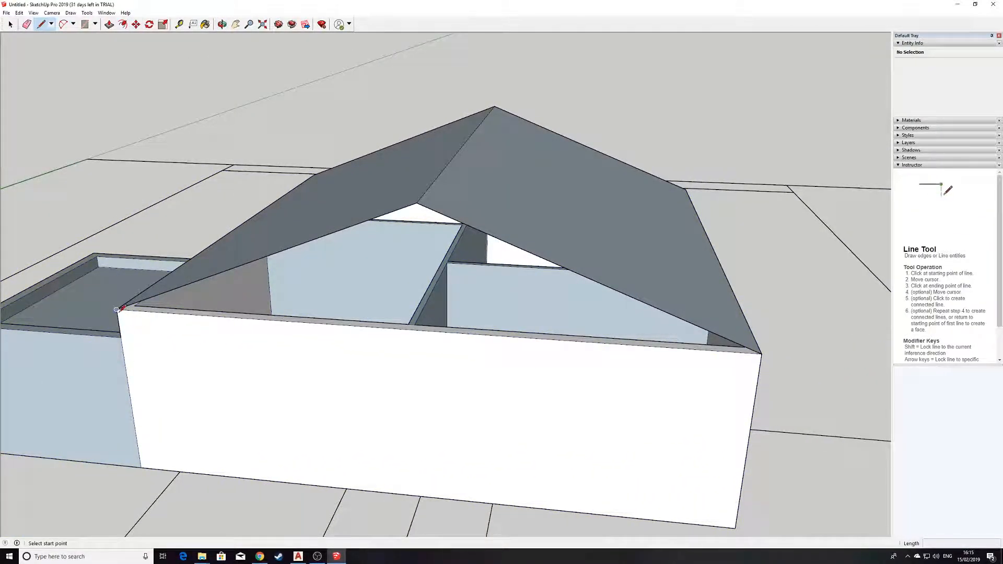
pyautogui.click(116, 309)
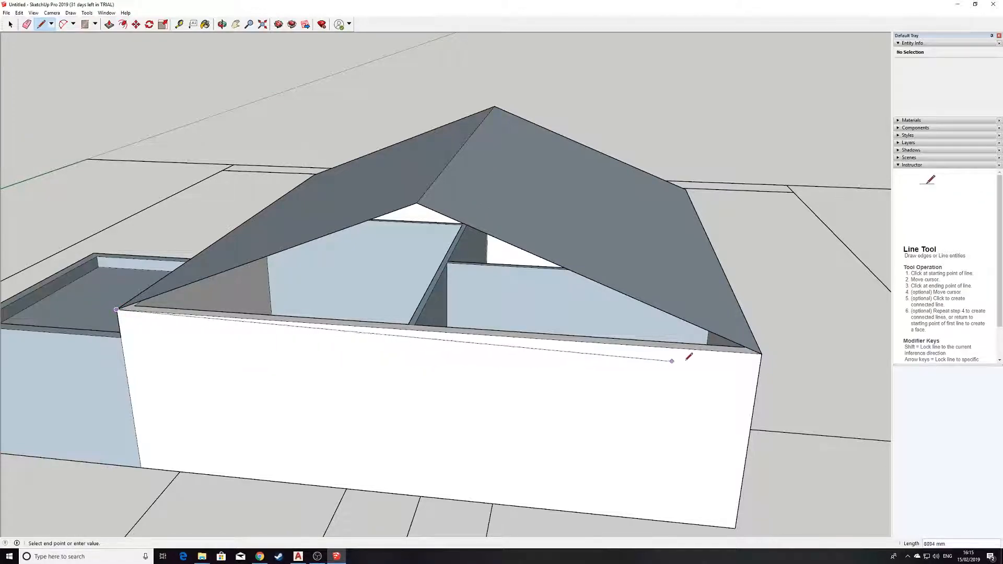
pyautogui.click(761, 353)
pyautogui.moveTo(821, 284); pyautogui.dragTo(188, 284, button='middle')
pyautogui.moveTo(703, 298); pyautogui.dragTo(663, 261, button='middle')
pyautogui.scroll(-2, 447, 347)
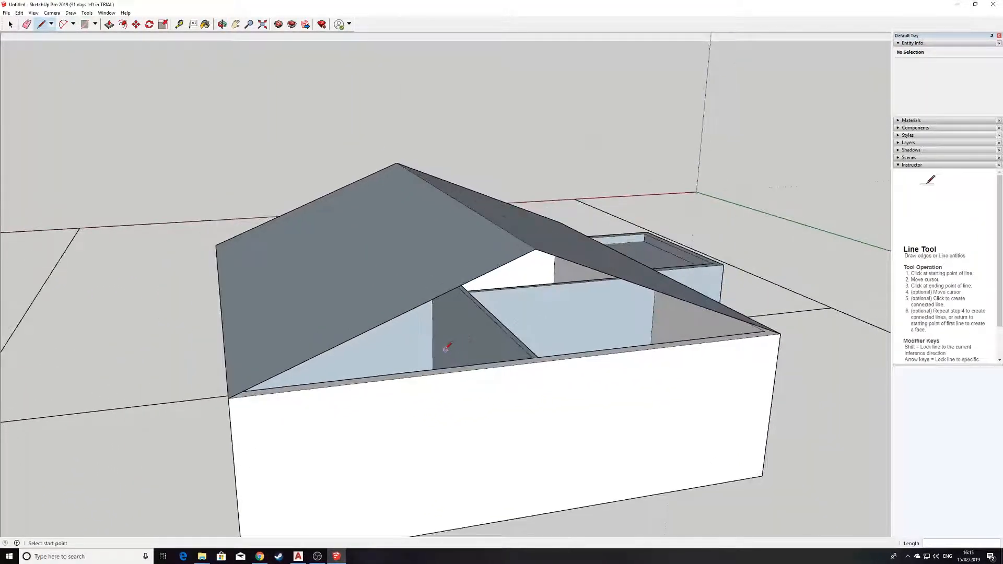
pyautogui.click(231, 397)
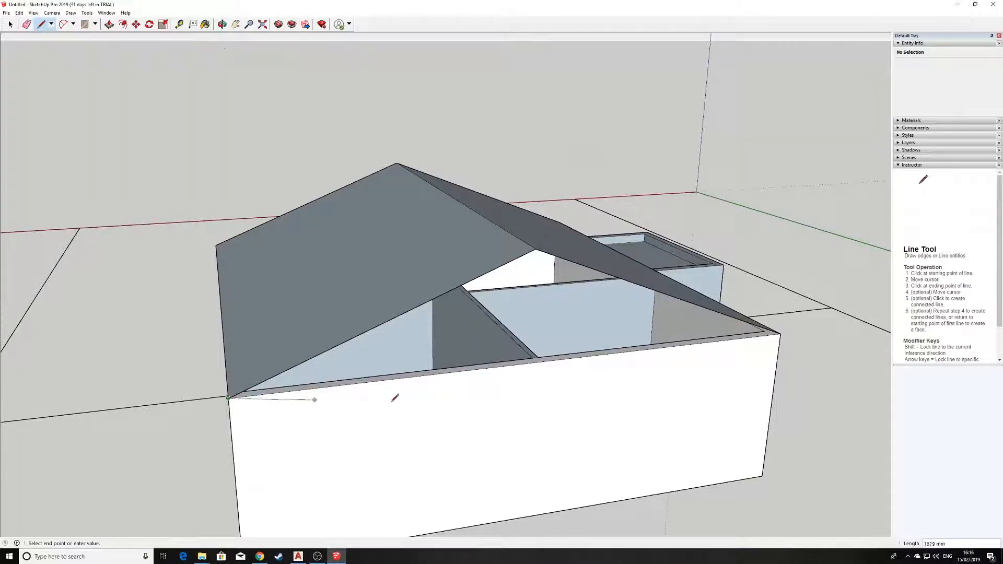
pyautogui.click(781, 333)
pyautogui.moveTo(491, 249); pyautogui.dragTo(400, 323, button='middle')
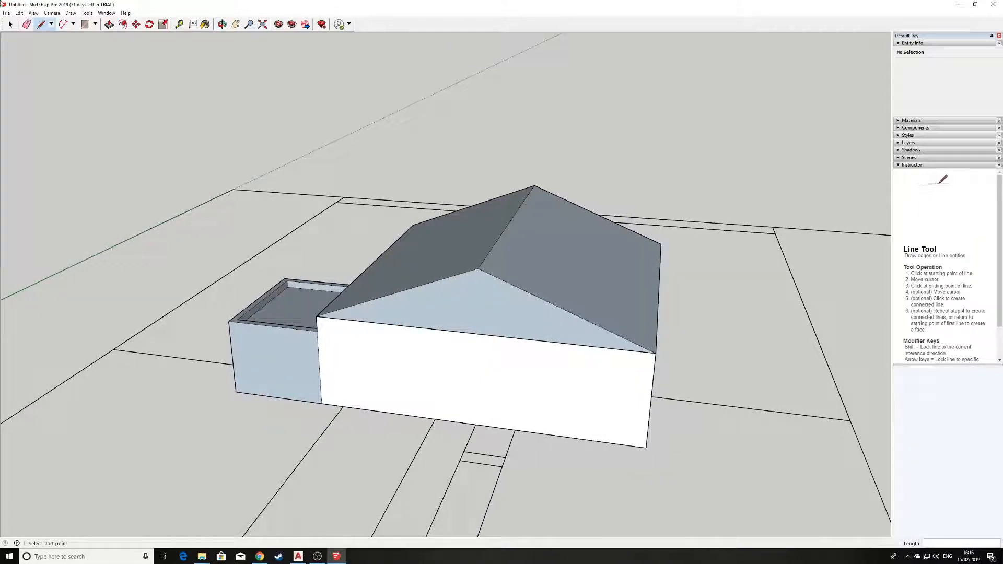
pyautogui.click(10, 24)
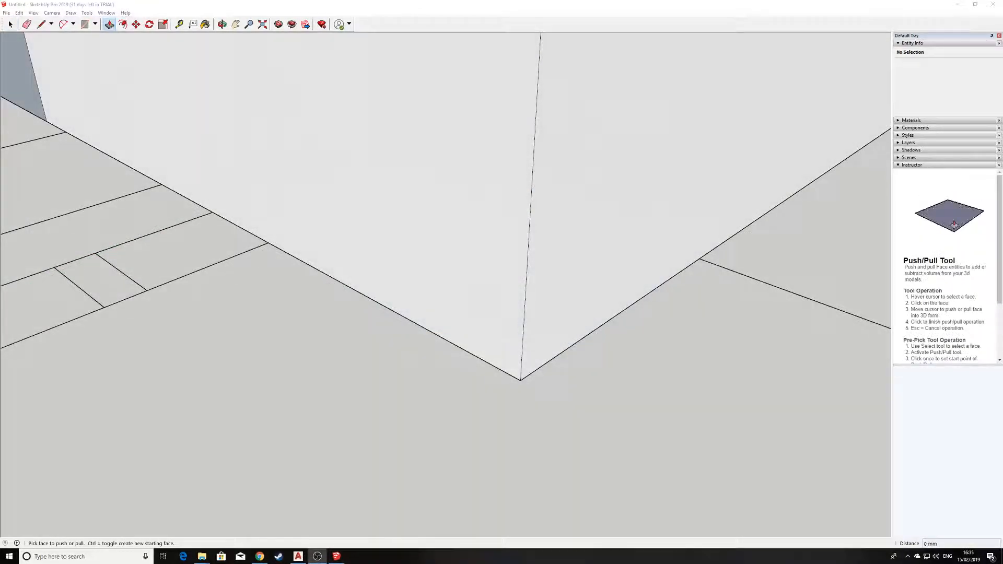
# Restore the last hidden roof slope with Edit > Unhide > Last and orbit around the house
pyautogui.scroll(-10, 465, 160)
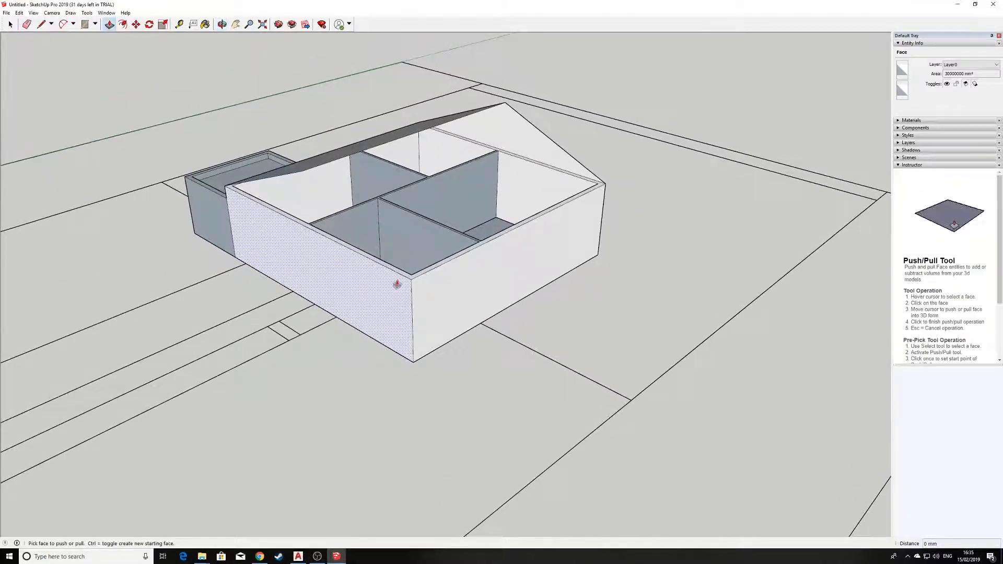
pyautogui.moveTo(397, 284); pyautogui.dragTo(482, 277, button='middle')
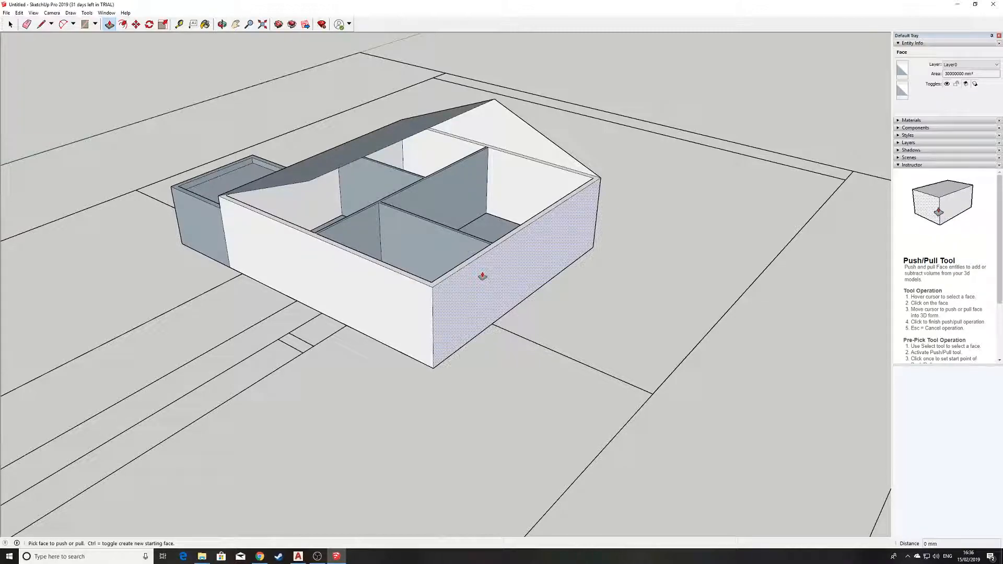
pyautogui.click(19, 13)
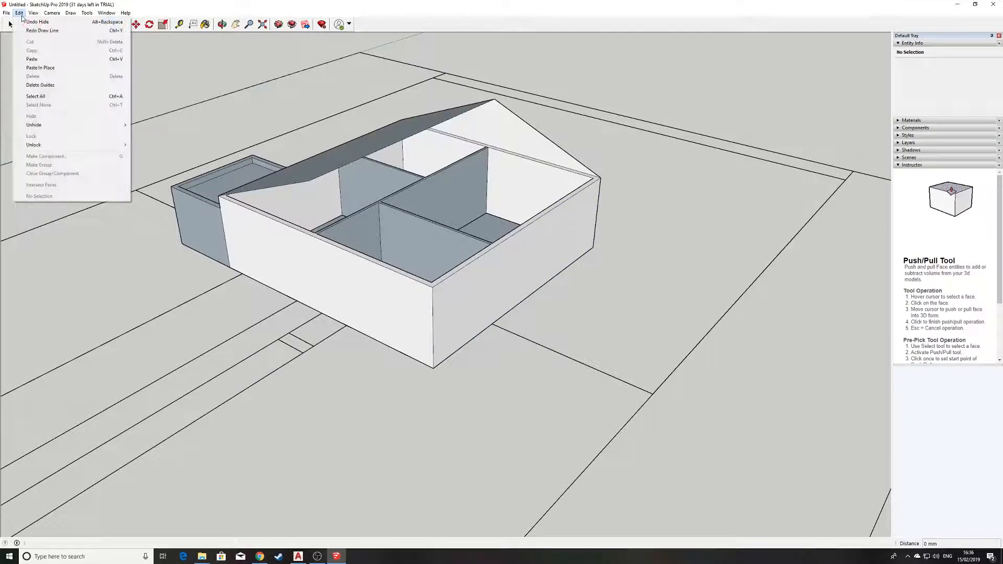
pyautogui.moveTo(60, 125)
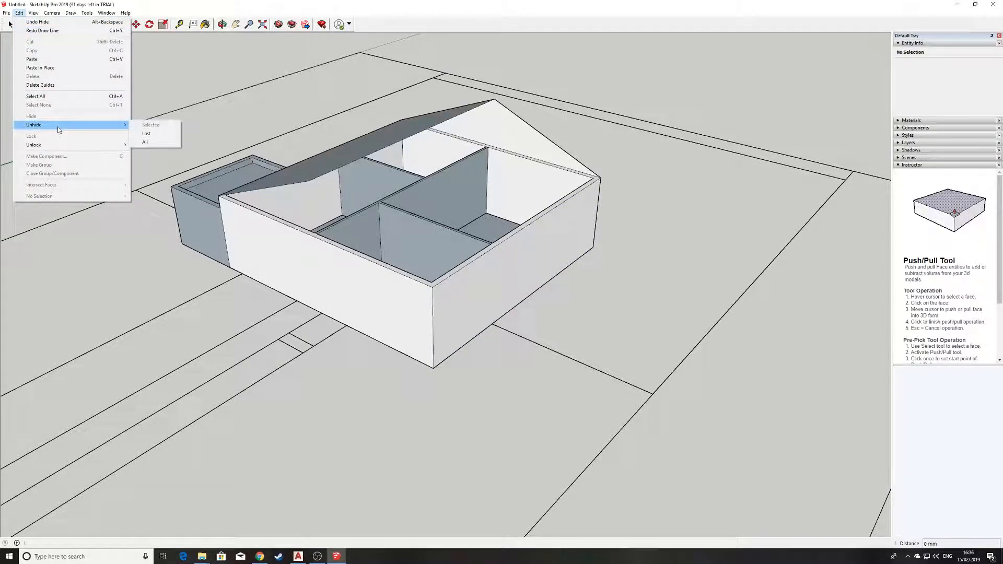
pyautogui.click(155, 134)
pyautogui.scroll(3, 334, 181)
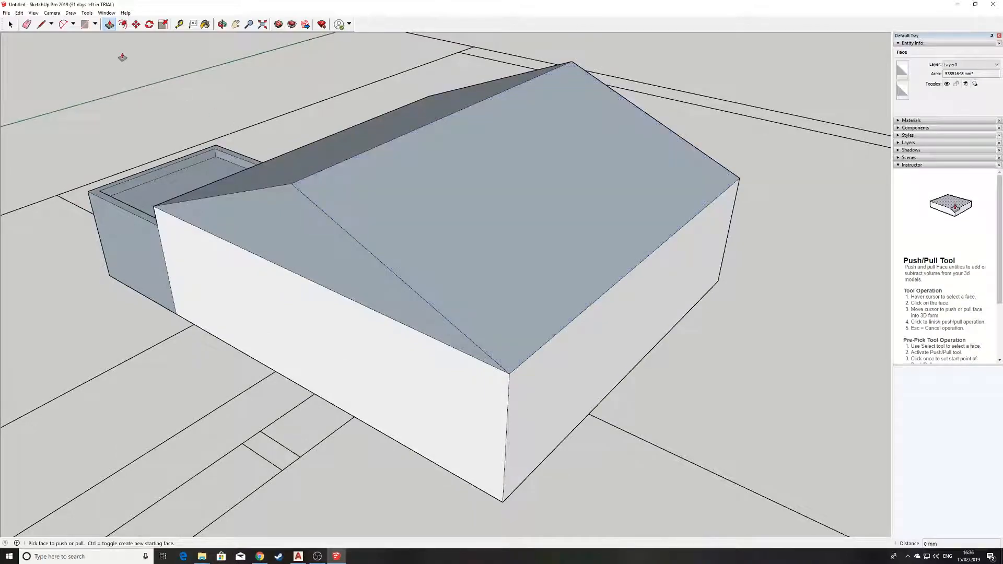
pyautogui.press('space')
pyautogui.moveTo(266, 314); pyautogui.dragTo(225, 299, button='middle')
pyautogui.scroll(1, 348, 353)
pyautogui.scroll(1, 348, 353)
pyautogui.moveTo(347, 353); pyautogui.dragTo(359, 23, button='middle')
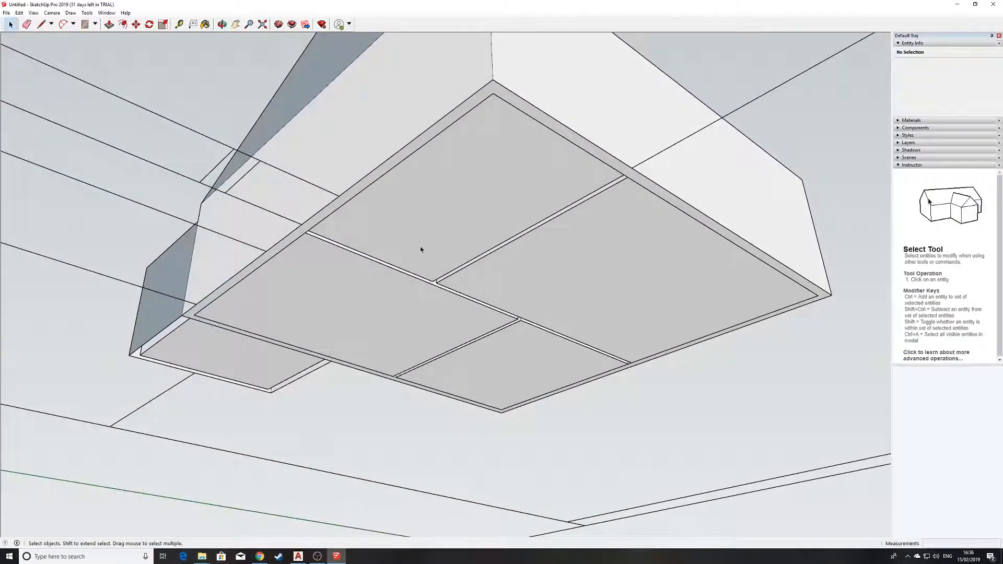
# Hide the triangular roof face, main roof face and hip edge to expose the interior
pyautogui.moveTo(414, 253); pyautogui.dragTo(457, 242, button='middle')
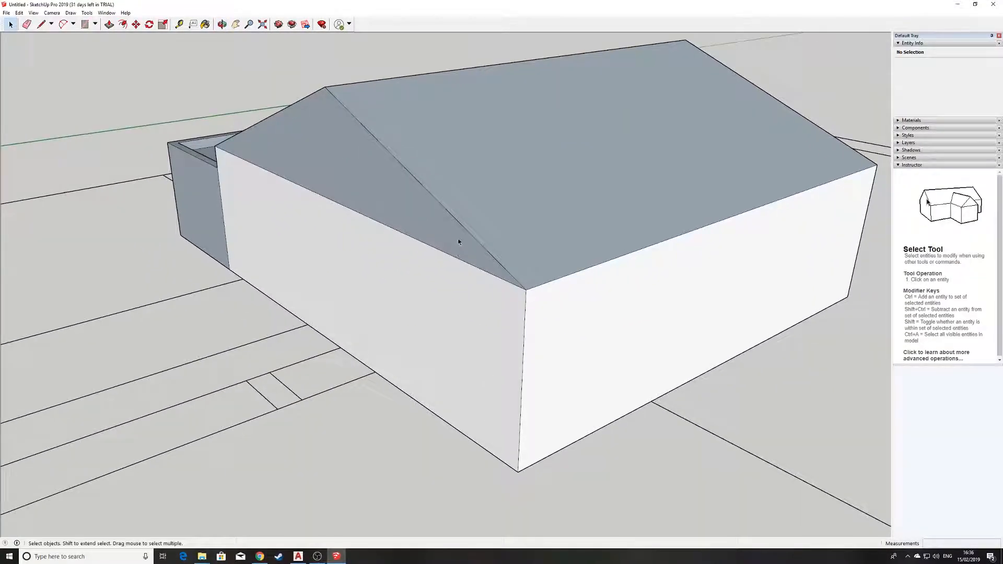
pyautogui.click(454, 235)
pyautogui.scroll(1, 517, 222)
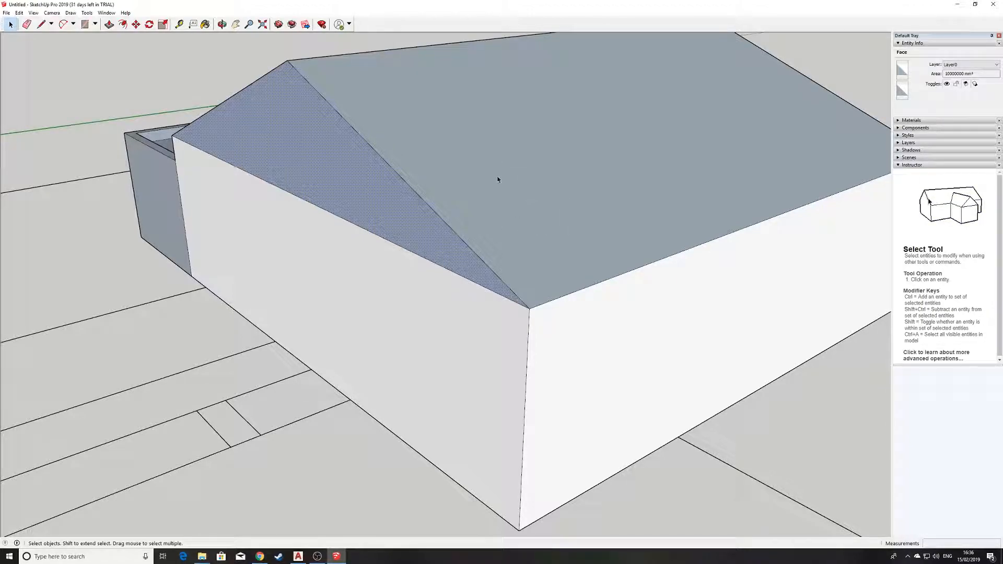
pyautogui.keyDown('shift'); pyautogui.click(518, 238); pyautogui.keyUp('shift')
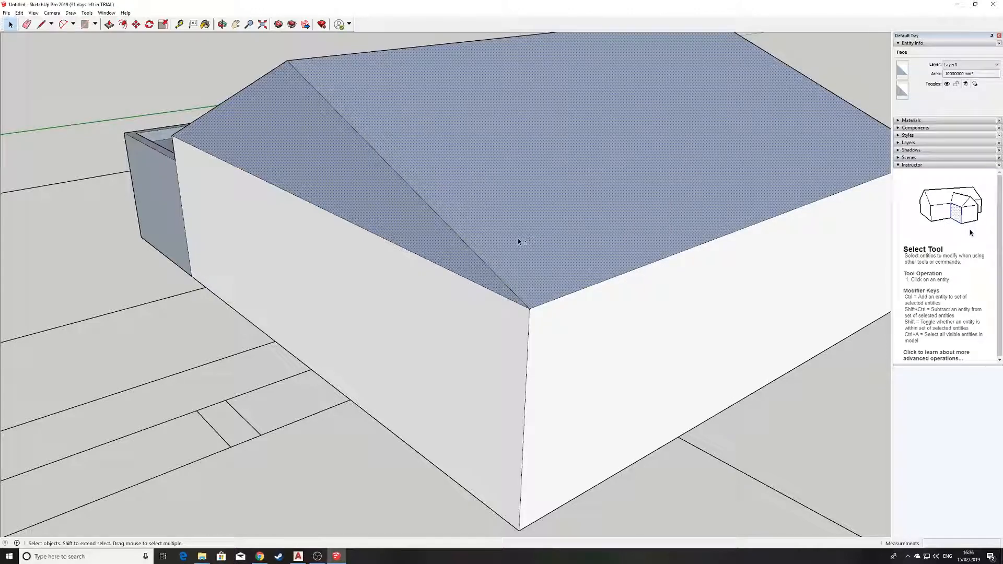
pyautogui.keyDown('shift'); pyautogui.click(477, 255); pyautogui.keyUp('shift')
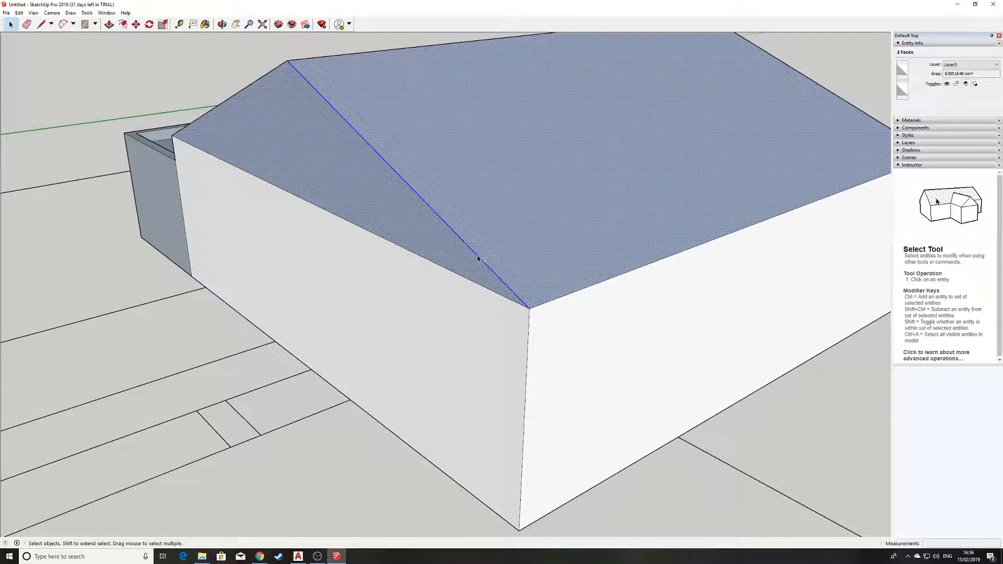
pyautogui.rightClick(472, 161)
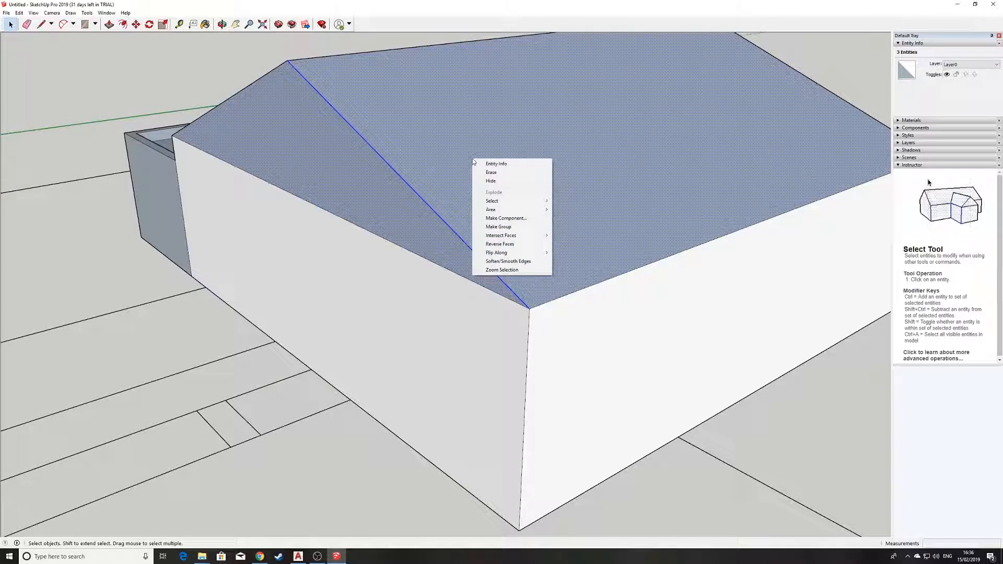
pyautogui.click(491, 181)
pyautogui.moveTo(481, 194); pyautogui.dragTo(401, 226, button='middle')
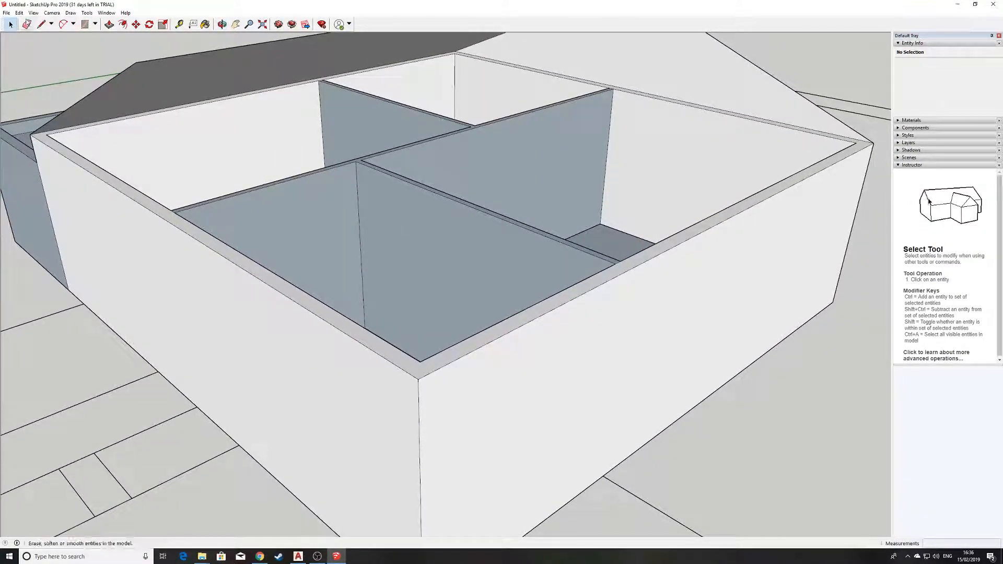
# Check the Unhide options without using them, then orbit down to a low front-wall view
pyautogui.click(20, 13)
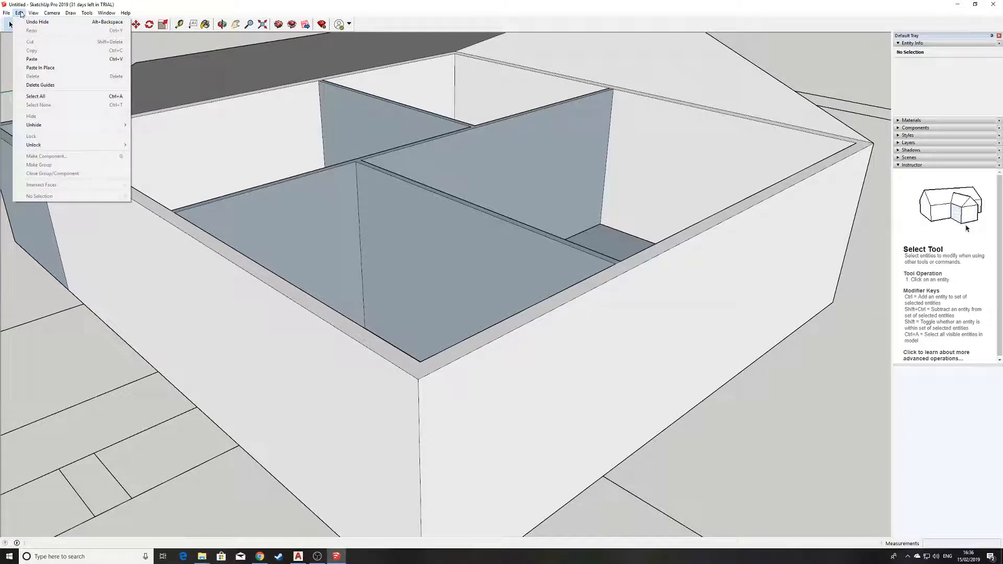
pyautogui.moveTo(49, 128)
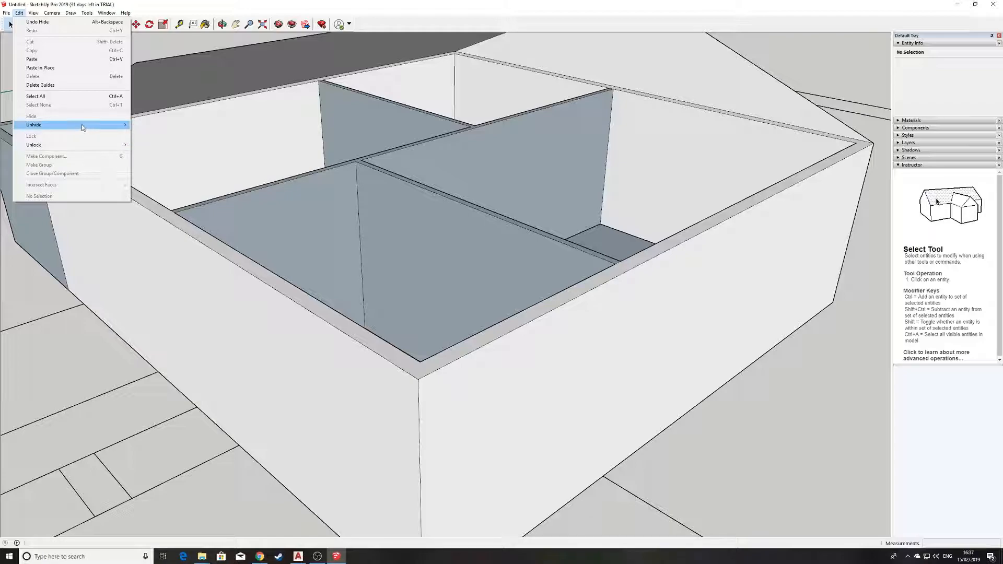
pyautogui.click(225, 402)
pyautogui.click(219, 412)
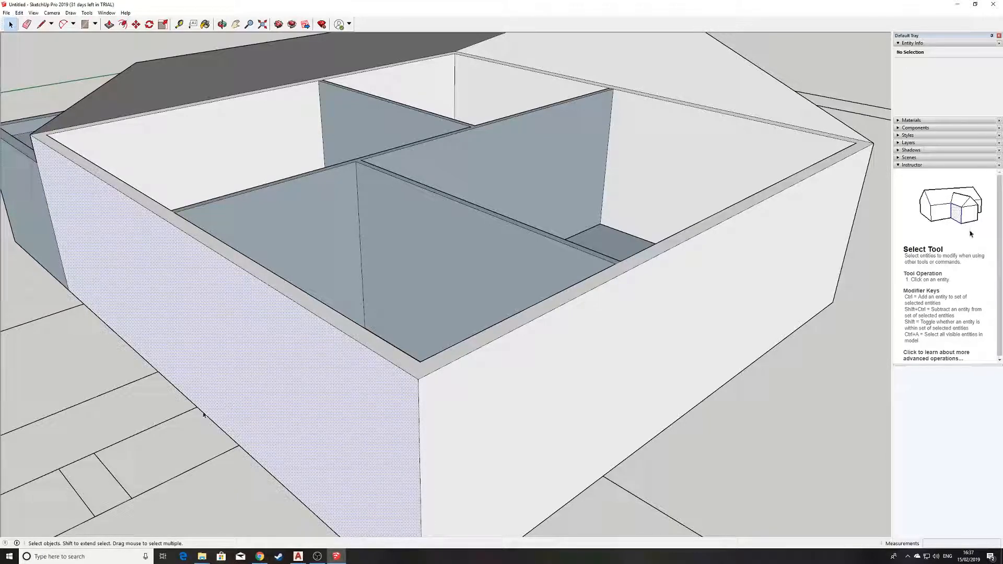
pyautogui.click(227, 517)
pyautogui.moveTo(287, 475); pyautogui.dragTo(519, 275, button='middle')
pyautogui.scroll(3, 600, 272)
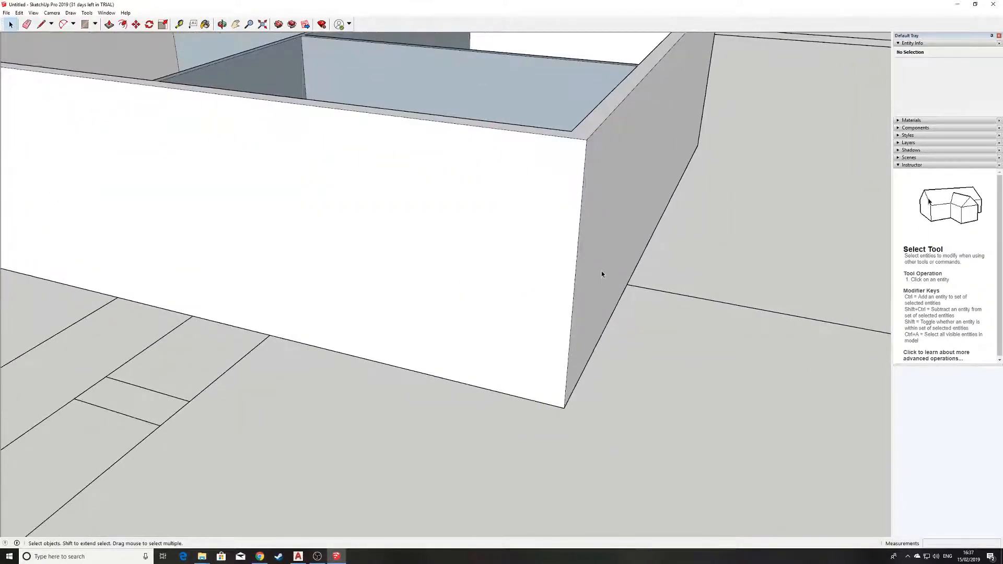
# Draw an 800 mm line inward across the front wall starting at its right corner edge
pyautogui.click(41, 24)
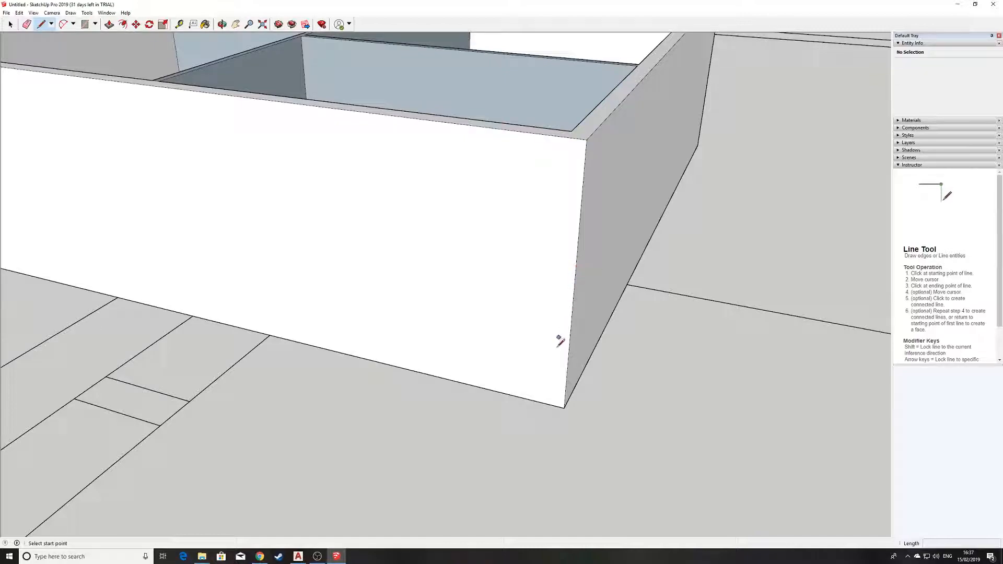
pyautogui.click(575, 285)
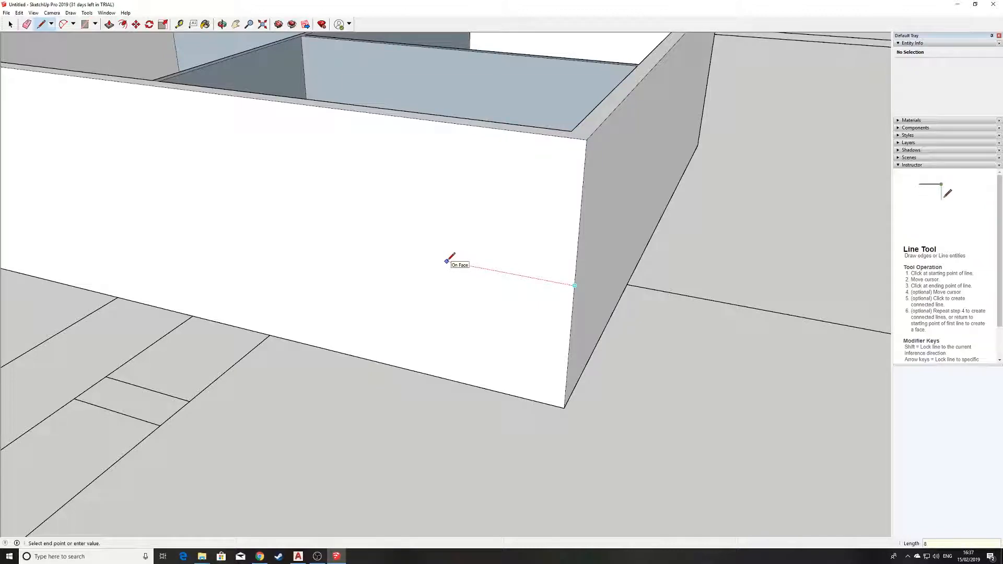
pyautogui.press('Return')
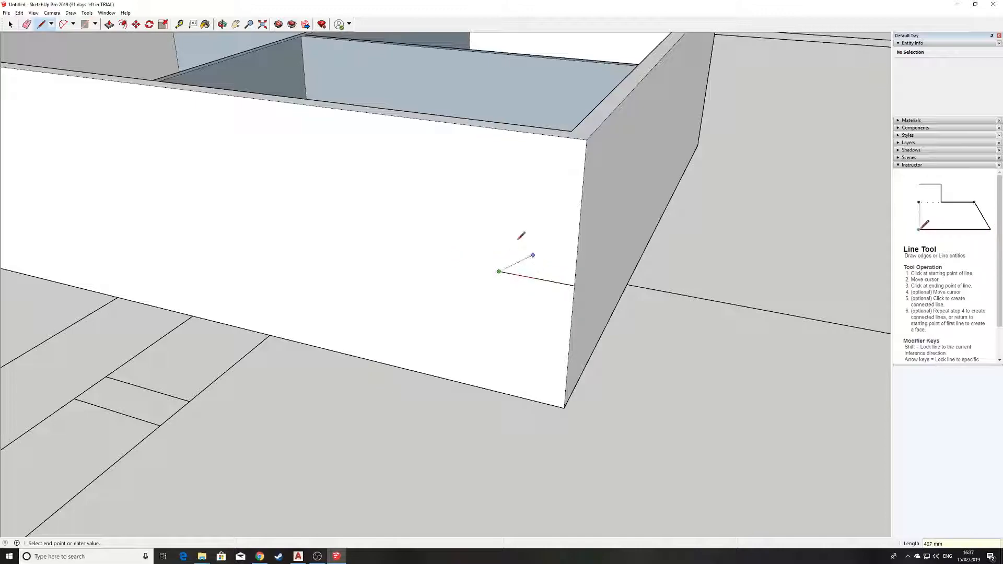
# Draw a 2000 × 1000 mm window rectangle on the front wall from the 800 mm line's endpoint
pyautogui.click(85, 25)
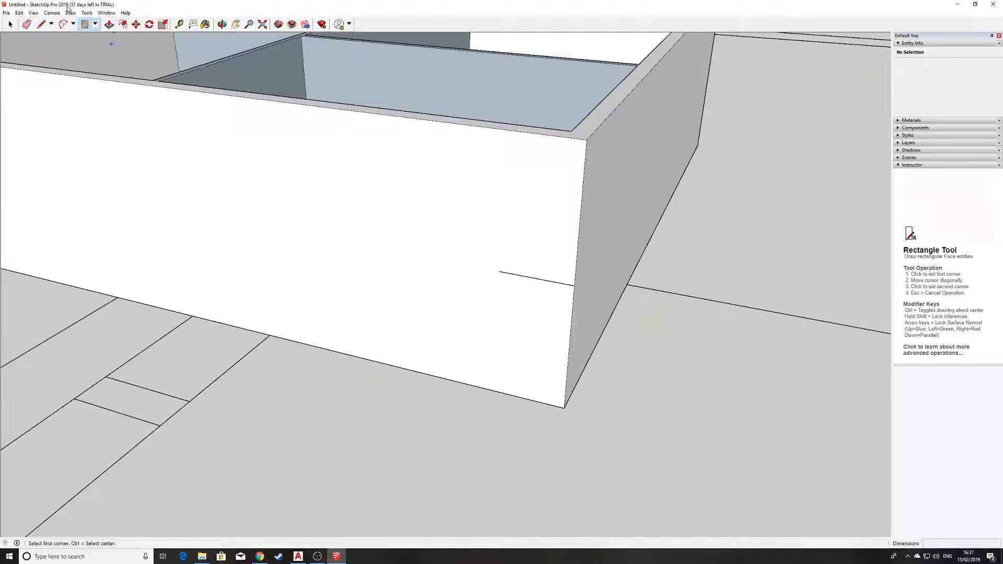
pyautogui.scroll(1, 483, 254)
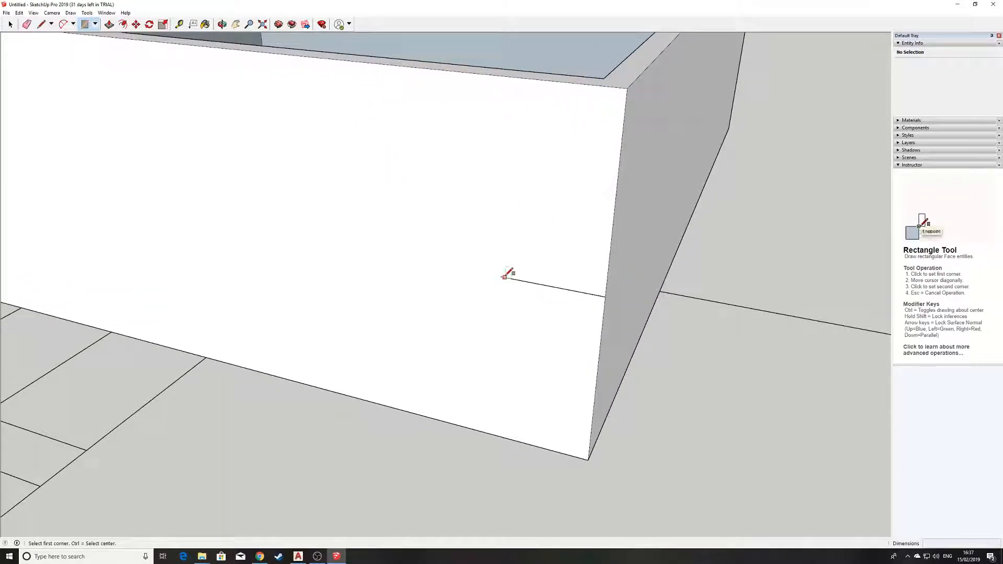
pyautogui.click(500, 277)
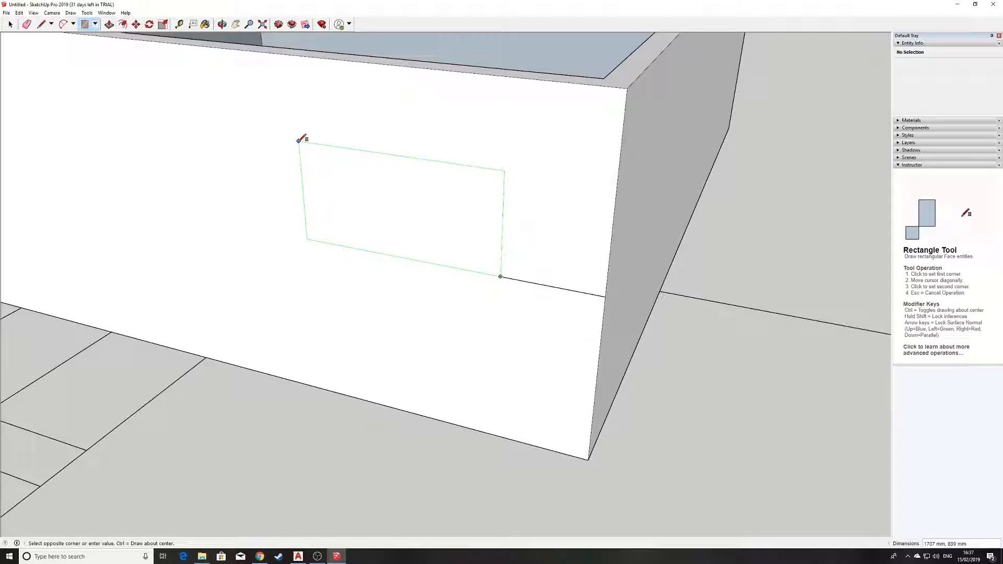
pyautogui.write('2000,1000')
pyautogui.press('Return')
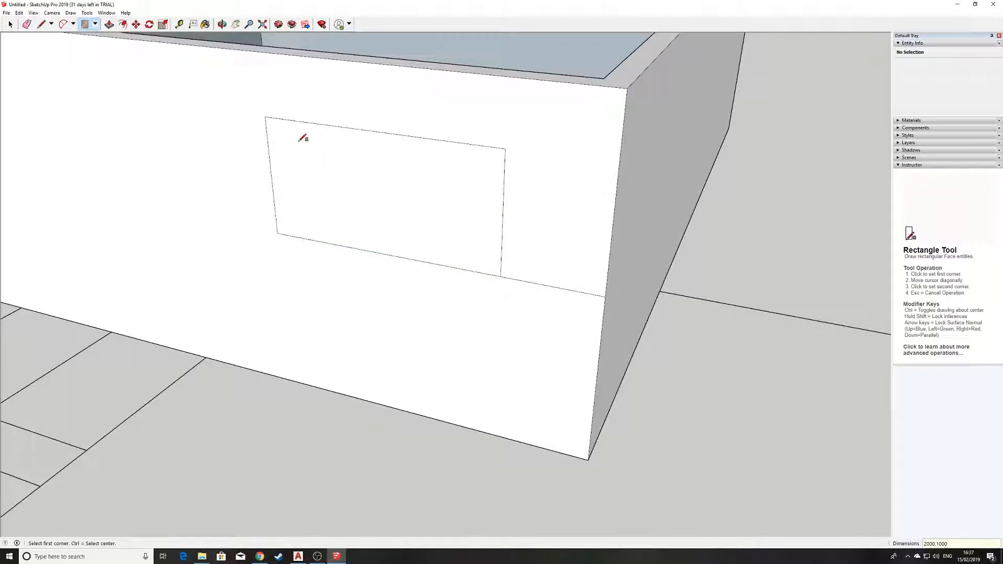
pyautogui.scroll(1, 402, 183)
pyautogui.moveTo(401, 183); pyautogui.dragTo(409, 233, button='middle')
pyautogui.keyDown('shift'); pyautogui.moveTo(504, 291); pyautogui.dragTo(466, 254, button='middle'); pyautogui.keyUp('shift')
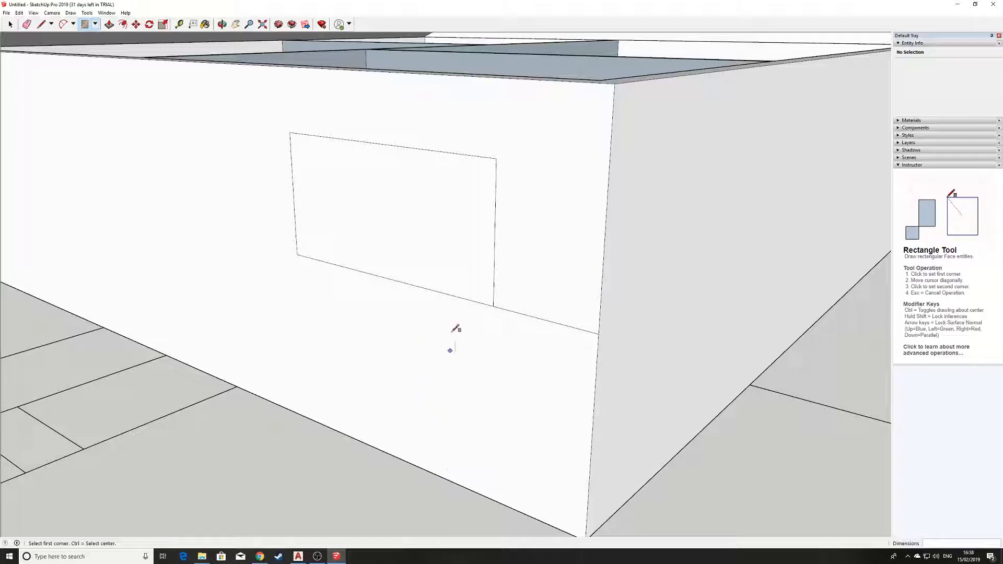
pyautogui.scroll(-1, 369, 251)
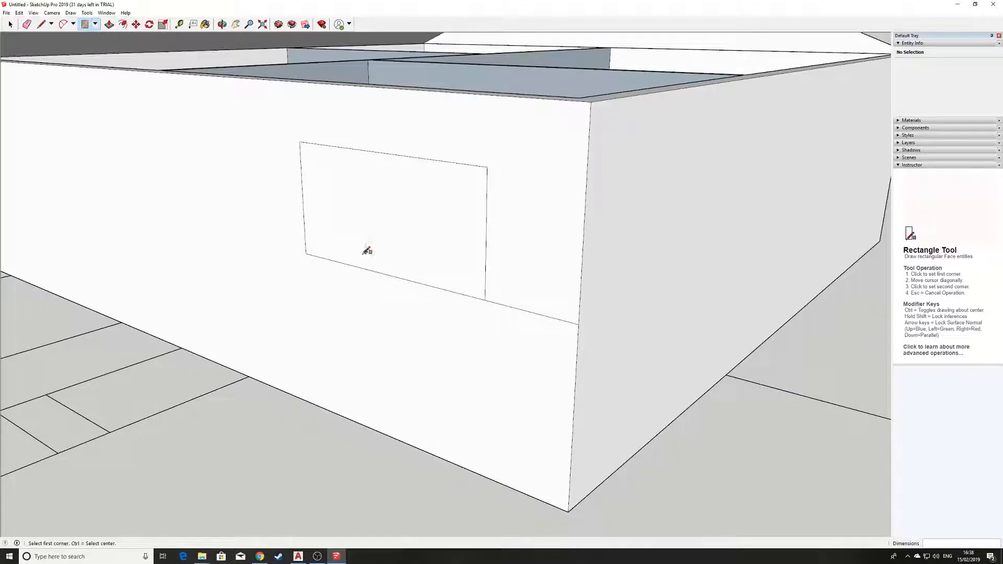
pyautogui.scroll(2, 476, 289)
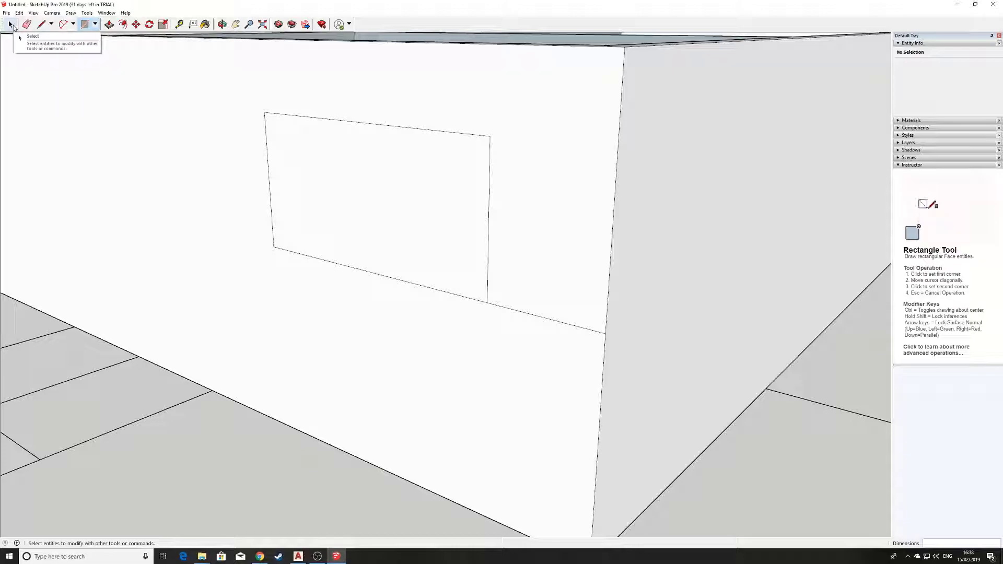
pyautogui.click(11, 24)
# Clear away the 800 mm guide line and select the window rectangle face
pyautogui.click(509, 311)
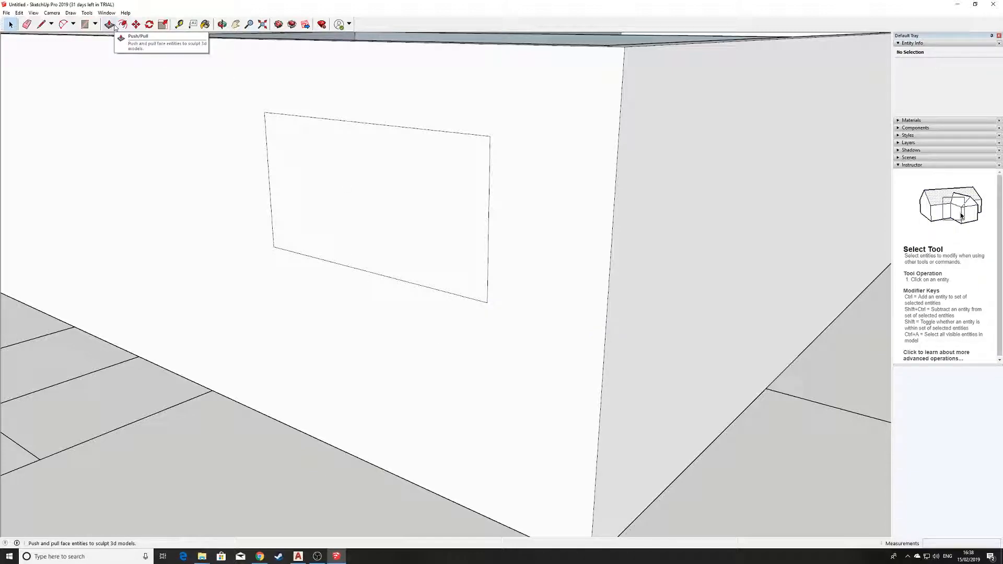
pyautogui.click(338, 228)
pyautogui.moveTo(338, 226); pyautogui.dragTo(391, 282, button='middle')
pyautogui.scroll(-2, 390, 280)
pyautogui.scroll(2, 389, 280)
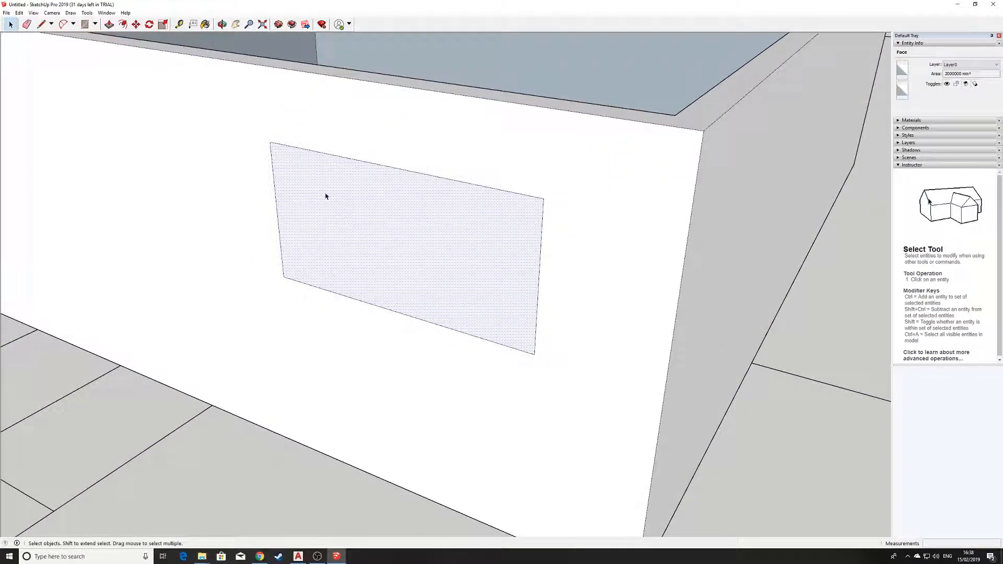
pyautogui.scroll(1, 327, 199)
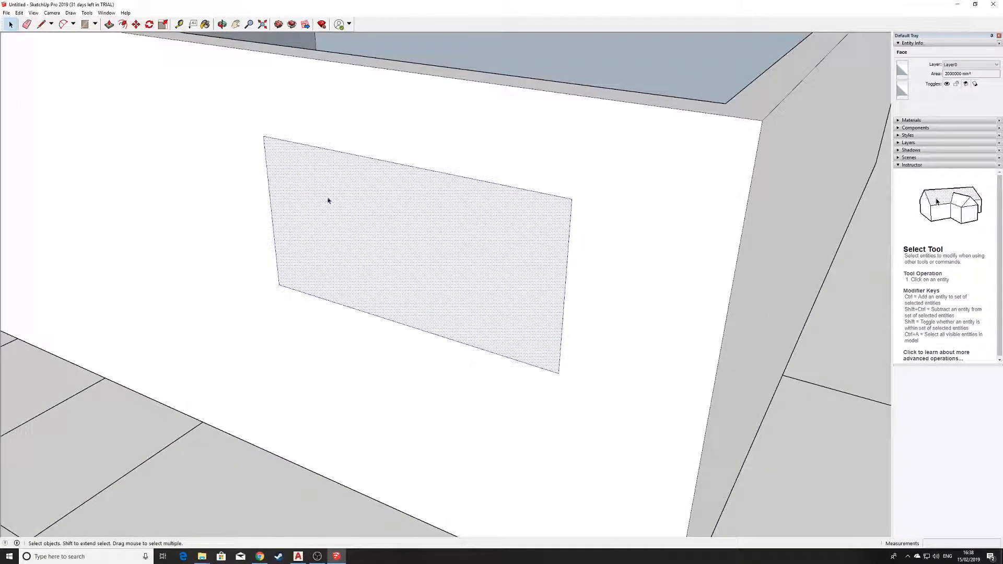
pyautogui.click(123, 25)
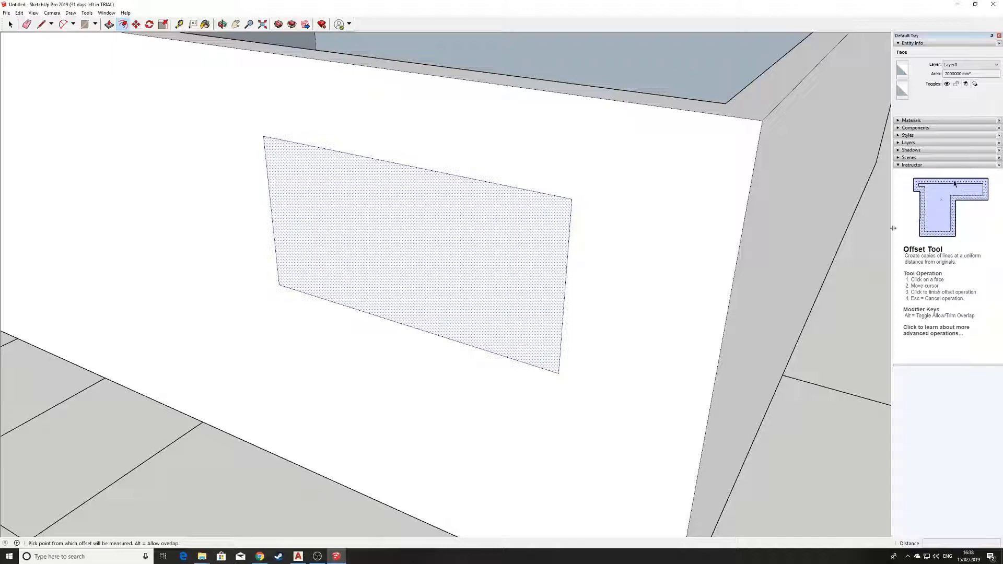
pyautogui.scroll(-1, 489, 259)
pyautogui.moveTo(488, 259); pyautogui.dragTo(445, 259, button='middle')
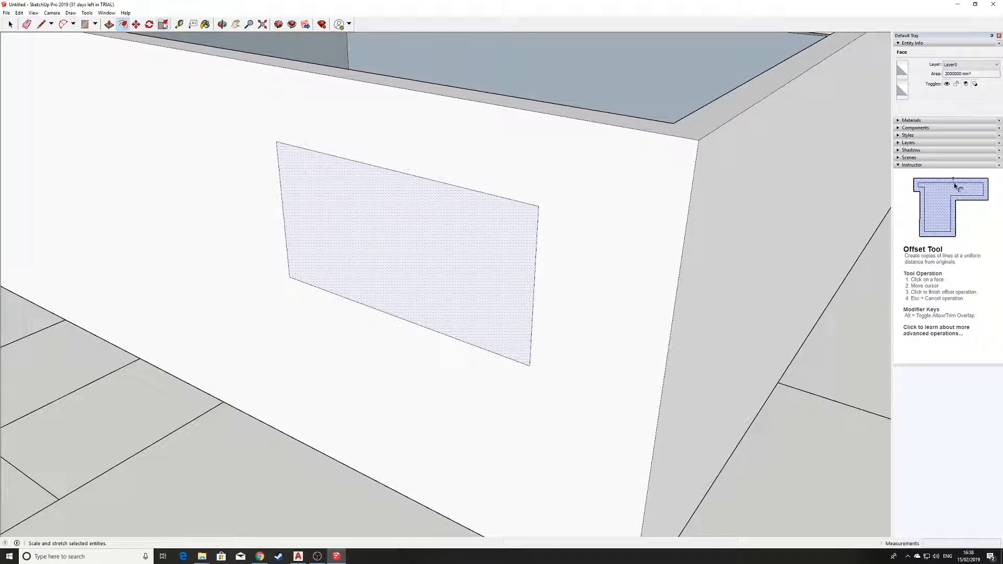
# Push the window rectangle 75 mm into the front wall with Push/Pull
pyautogui.click(108, 24)
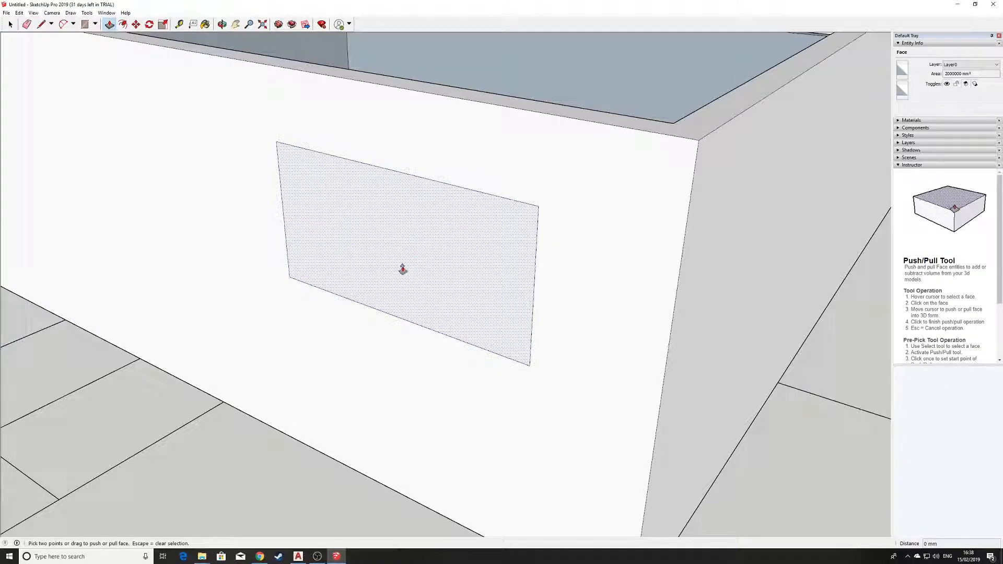
pyautogui.click(401, 269)
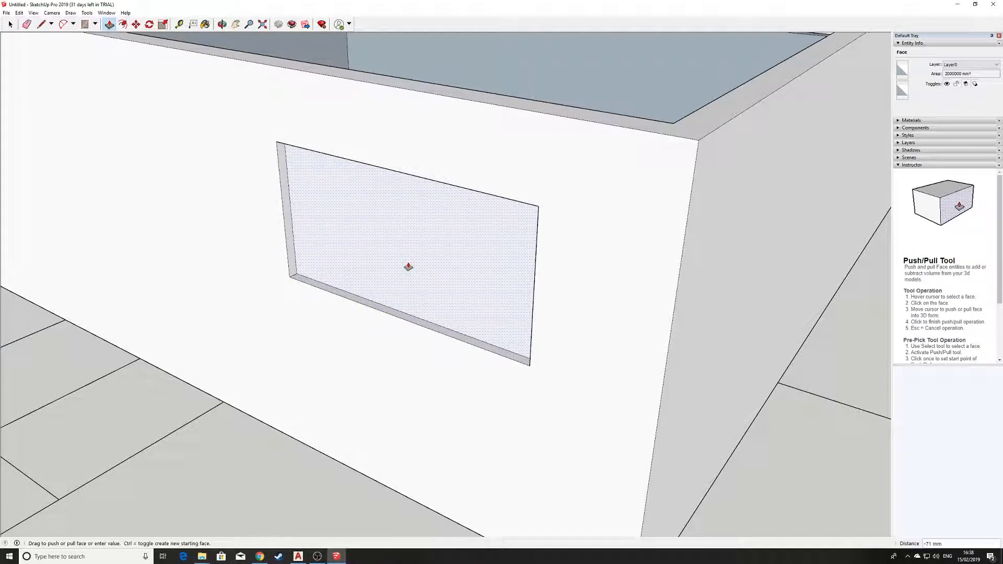
pyautogui.moveTo(406, 267); pyautogui.dragTo(376, 253, button='middle')
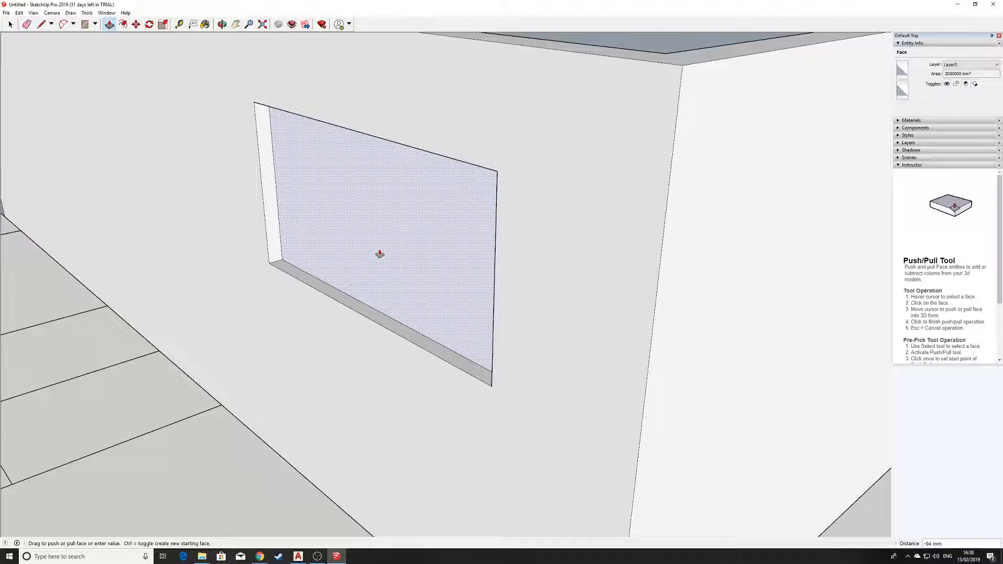
pyautogui.click(380, 255)
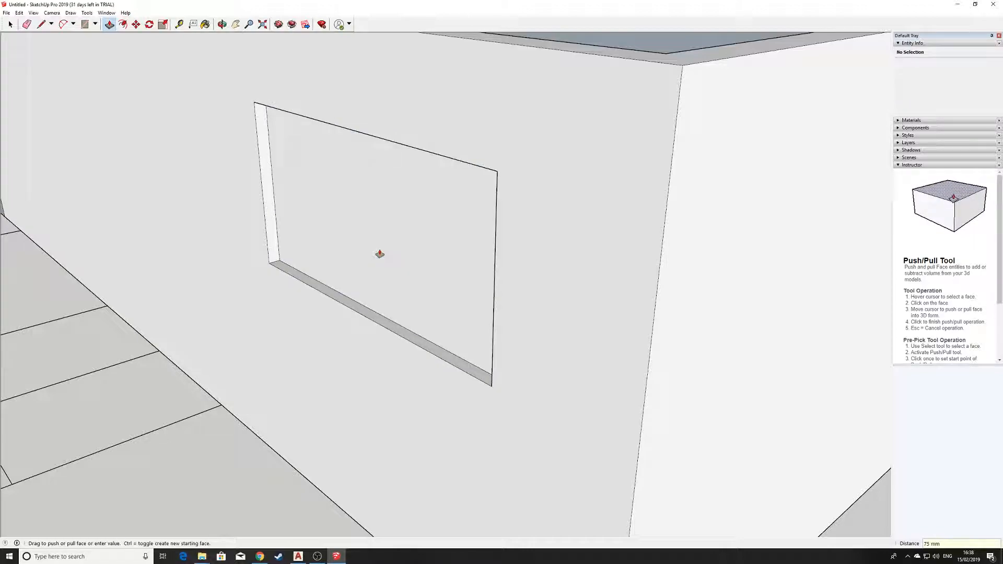
pyautogui.moveTo(346, 202); pyautogui.dragTo(438, 240, button='middle')
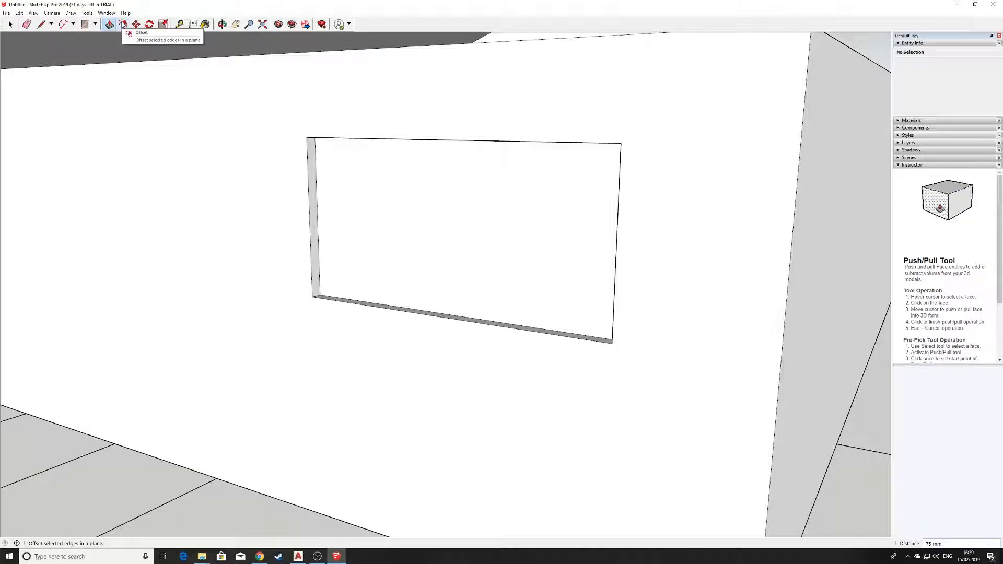
# Offset the recessed window face's edges 50 mm inward to mark the frame border
pyautogui.click(123, 24)
pyautogui.click(472, 220)
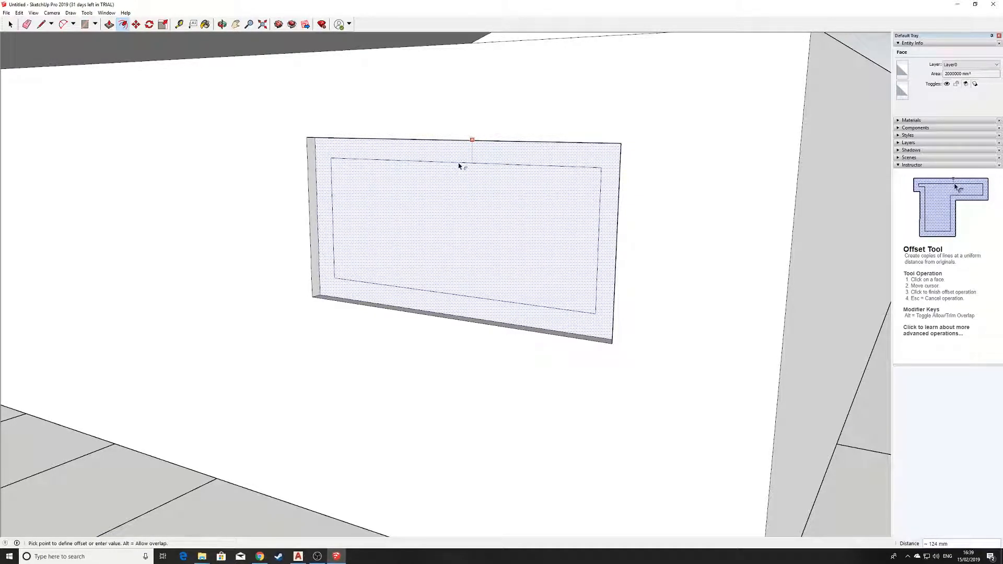
pyautogui.scroll(5, 459, 166)
pyautogui.moveTo(461, 159); pyautogui.dragTo(449, 103, button='middle')
pyautogui.scroll(2, 477, 117)
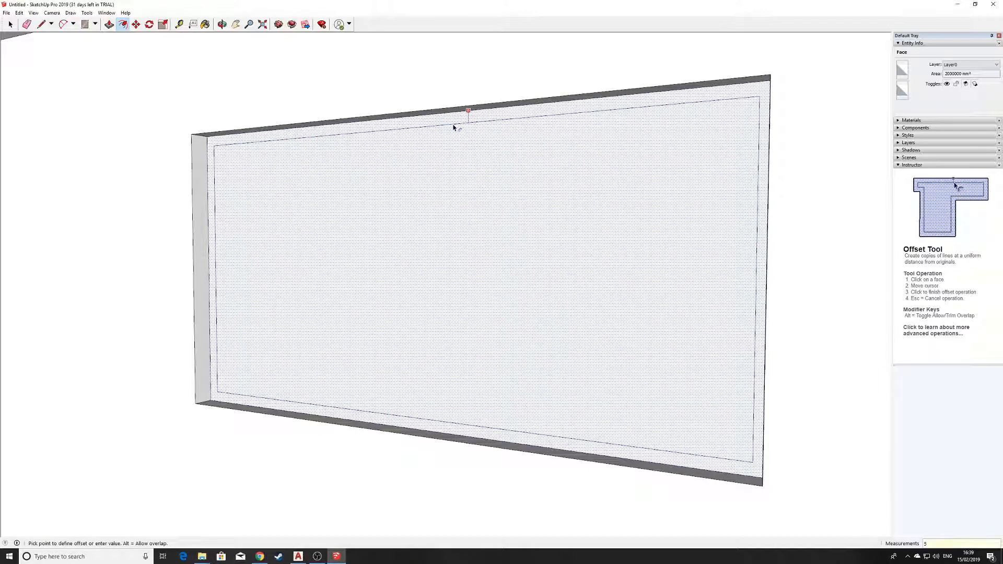
pyautogui.press('Return')
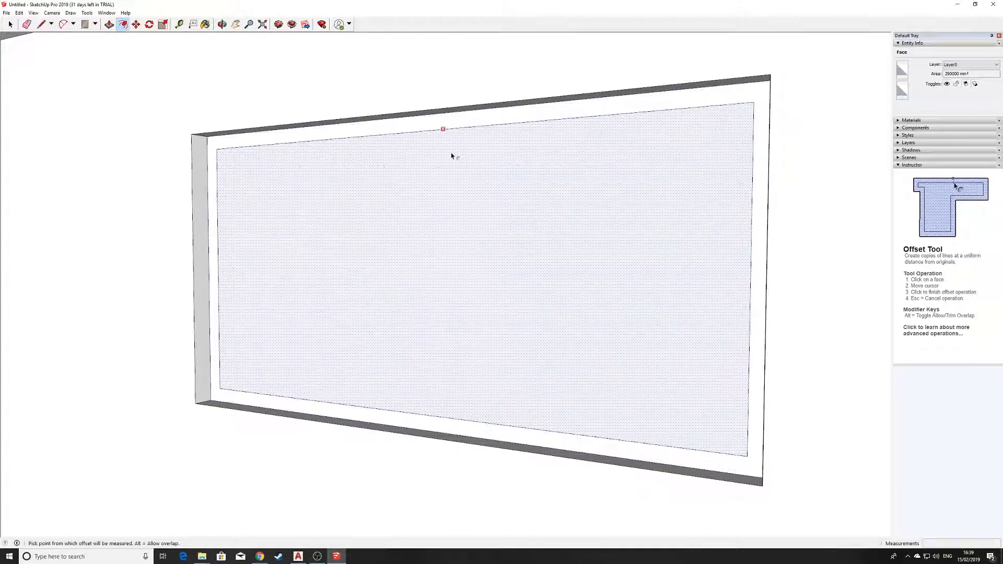
pyautogui.scroll(-1, 459, 209)
pyautogui.moveTo(475, 251); pyautogui.dragTo(404, 347, button='middle')
pyautogui.scroll(-2, 417, 336)
pyautogui.moveTo(453, 315)
pyautogui.mouseDown(button='middle')
pyautogui.moveTo(414, 355)
pyautogui.moveTo(437, 311)
pyautogui.mouseUp(button='middle')
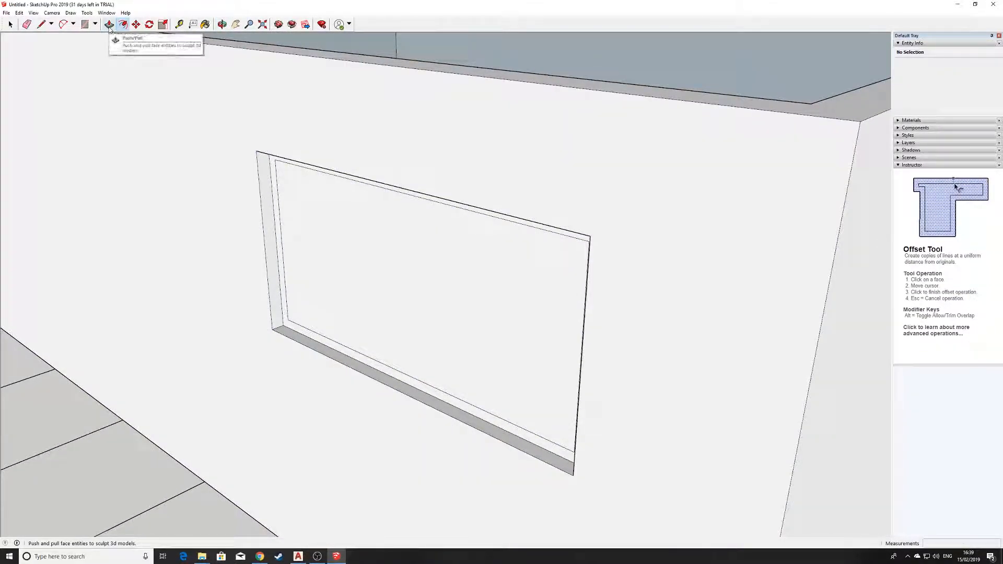
pyautogui.click(110, 26)
# Push the window's inner pane 125 mm back into the wall, leaving a thin frame
pyautogui.scroll(2, 391, 308)
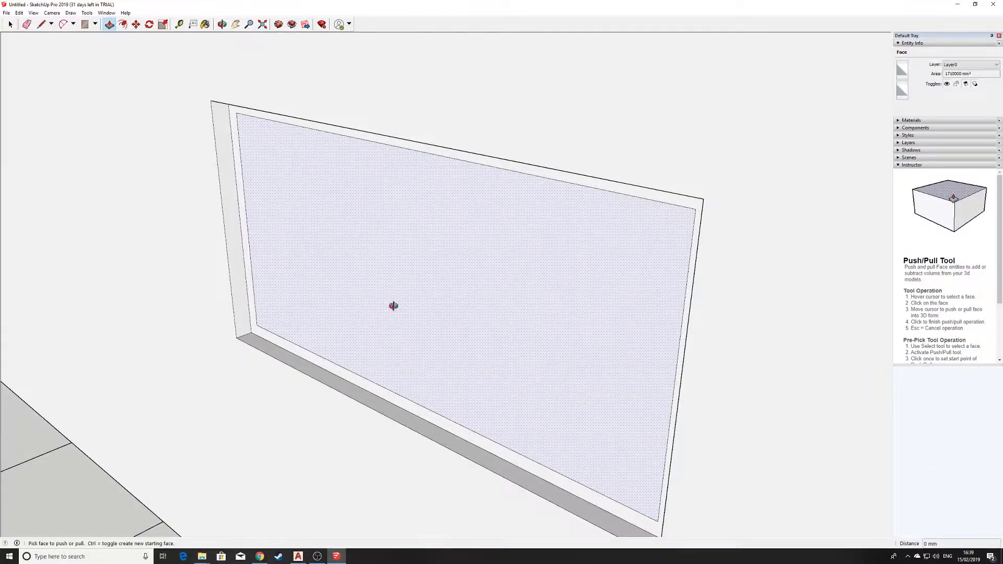
pyautogui.moveTo(392, 310); pyautogui.dragTo(489, 217, button='middle')
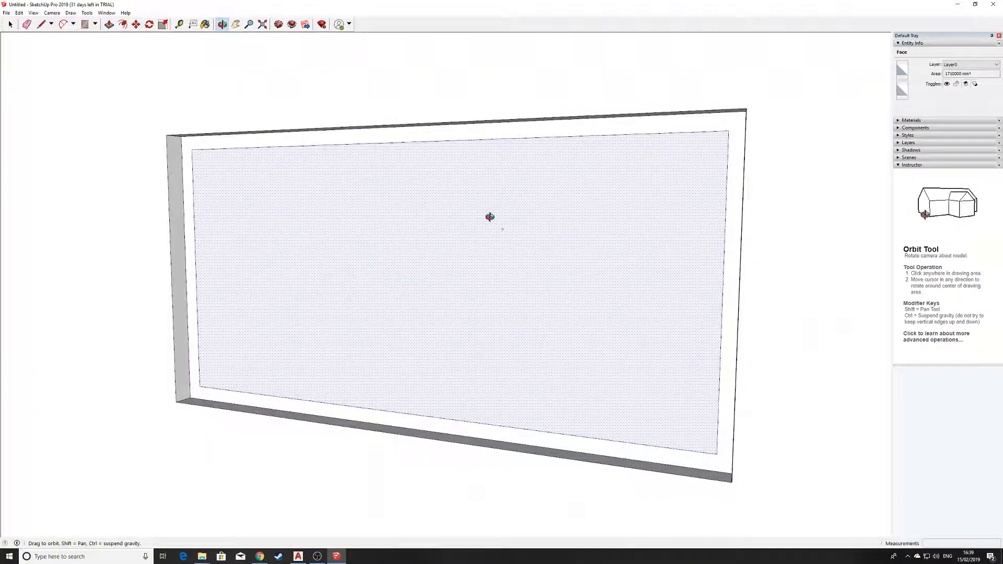
pyautogui.click(556, 299)
pyautogui.moveTo(589, 278); pyautogui.dragTo(468, 368, button='middle')
pyautogui.scroll(-3, 491, 334)
pyautogui.moveTo(521, 316); pyautogui.dragTo(116, 378, button='middle')
pyautogui.moveTo(369, 309); pyautogui.dragTo(584, 322, button='middle')
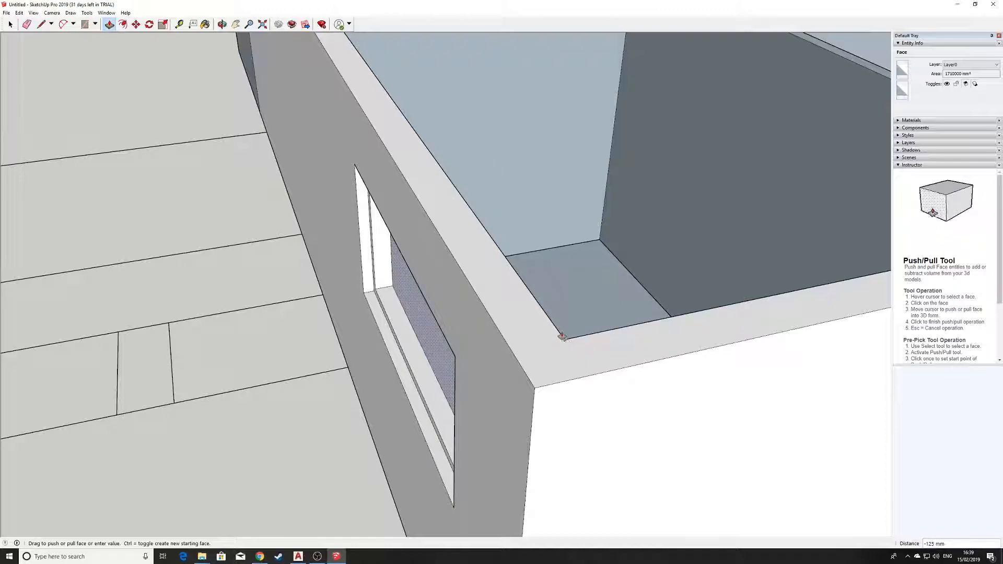
pyautogui.click(529, 290)
pyautogui.moveTo(528, 291); pyautogui.dragTo(465, 245, button='middle')
pyautogui.moveTo(427, 299); pyautogui.dragTo(485, 254, button='middle')
pyautogui.scroll(3, 453, 353)
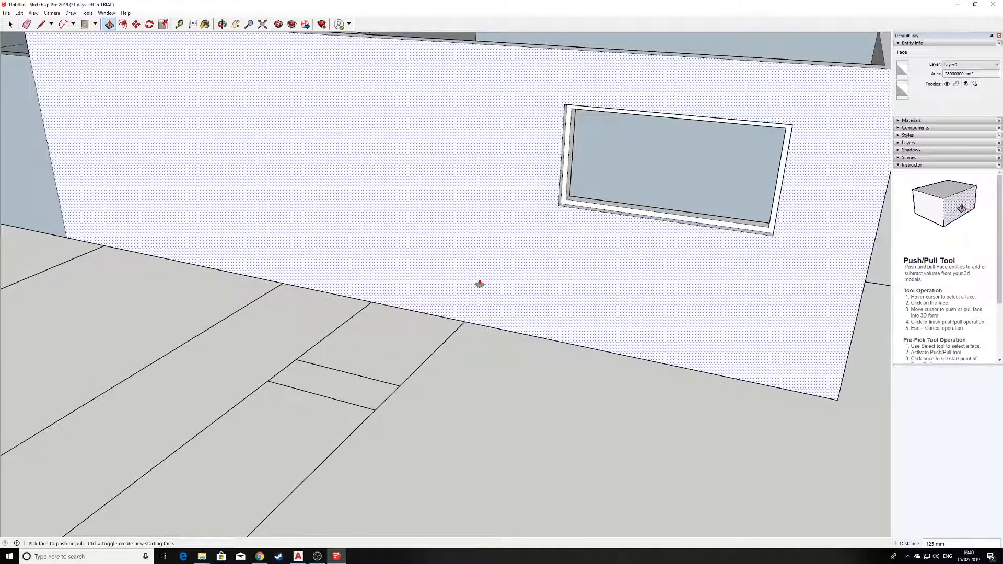
pyautogui.scroll(1, 480, 284)
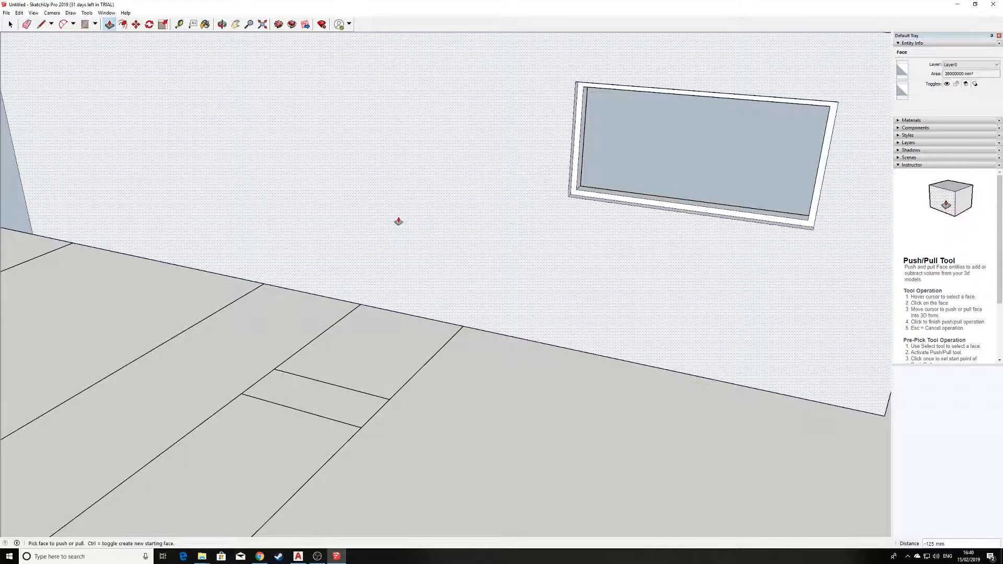
# Draw a 1200 × 2500 mm door rectangle on the wall, starting from the floor edge
pyautogui.press('r')
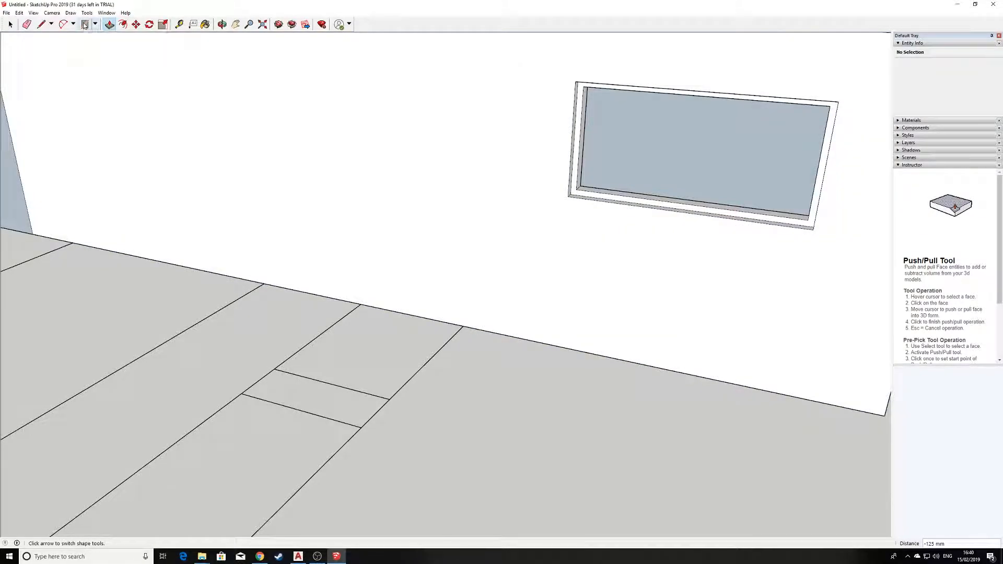
pyautogui.click(361, 303)
pyautogui.scroll(-3, 449, 215)
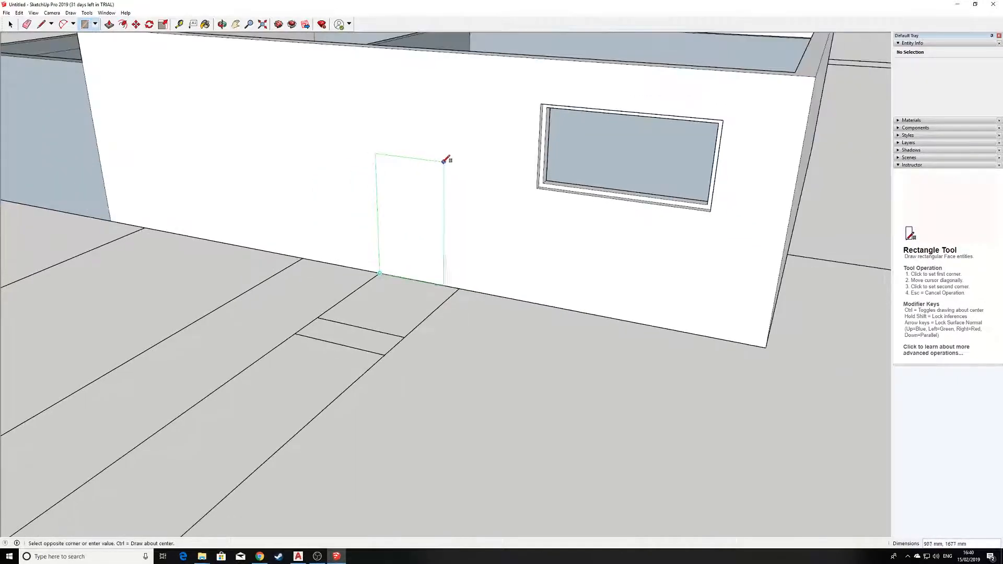
pyautogui.scroll(2, 443, 126)
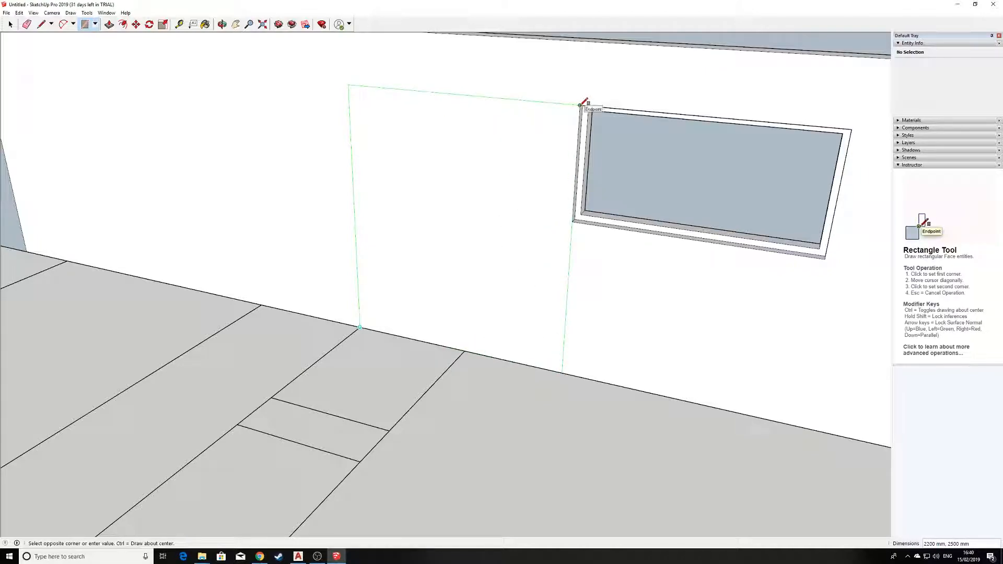
pyautogui.click(466, 94)
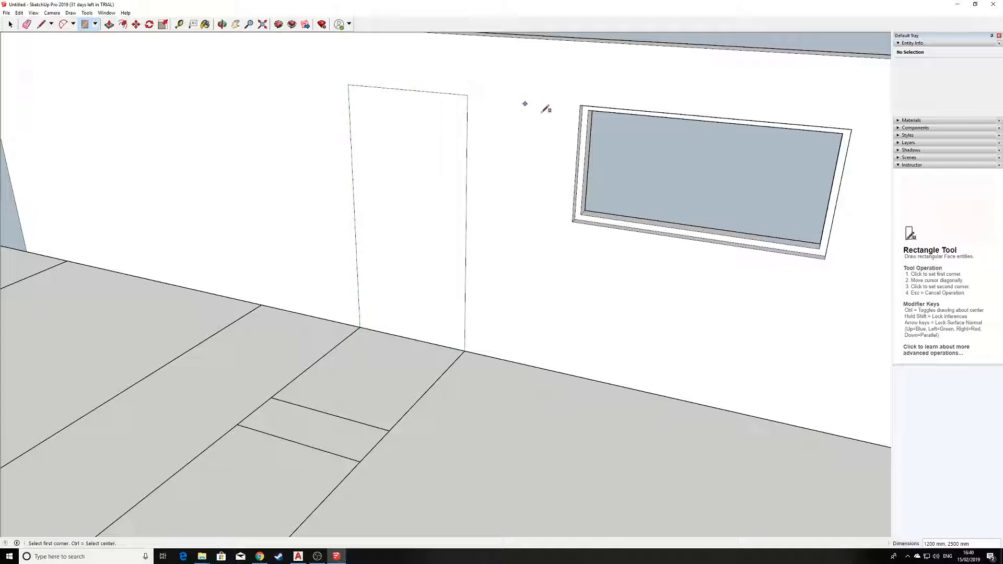
pyautogui.scroll(2, 410, 230)
pyautogui.moveTo(433, 209); pyautogui.dragTo(430, 271, button='middle')
pyautogui.scroll(2, 430, 271)
# Begin the trim profile with a short line from the door's bottom-right corner
pyautogui.click(41, 24)
pyautogui.scroll(-2, 499, 439)
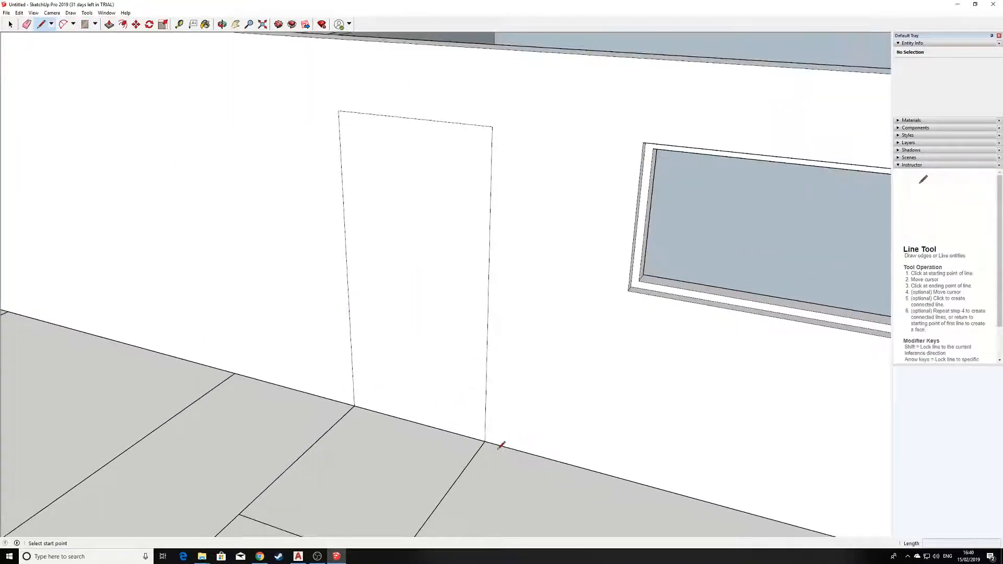
pyautogui.scroll(4, 492, 445)
pyautogui.scroll(2, 465, 317)
pyautogui.click(455, 312)
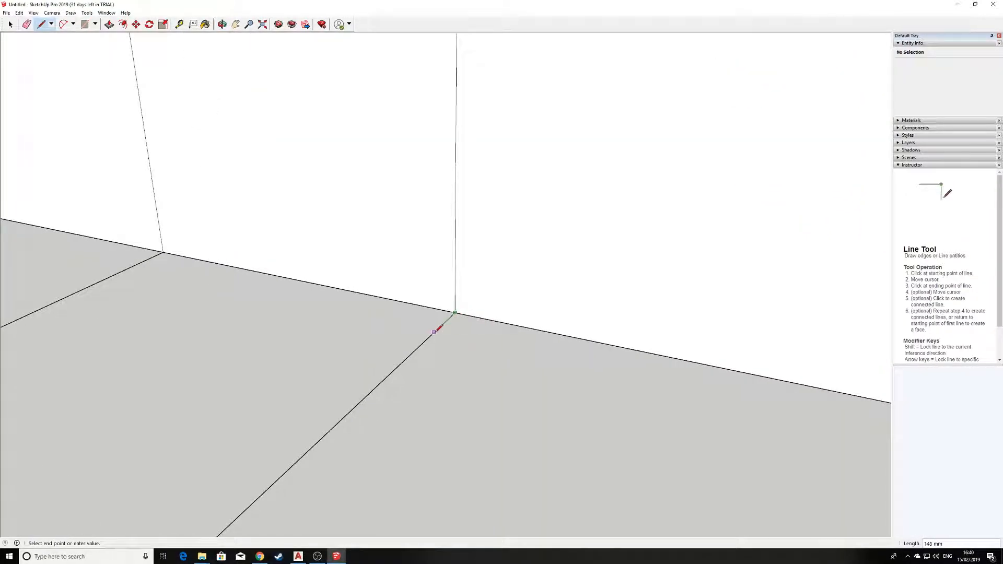
pyautogui.click(434, 332)
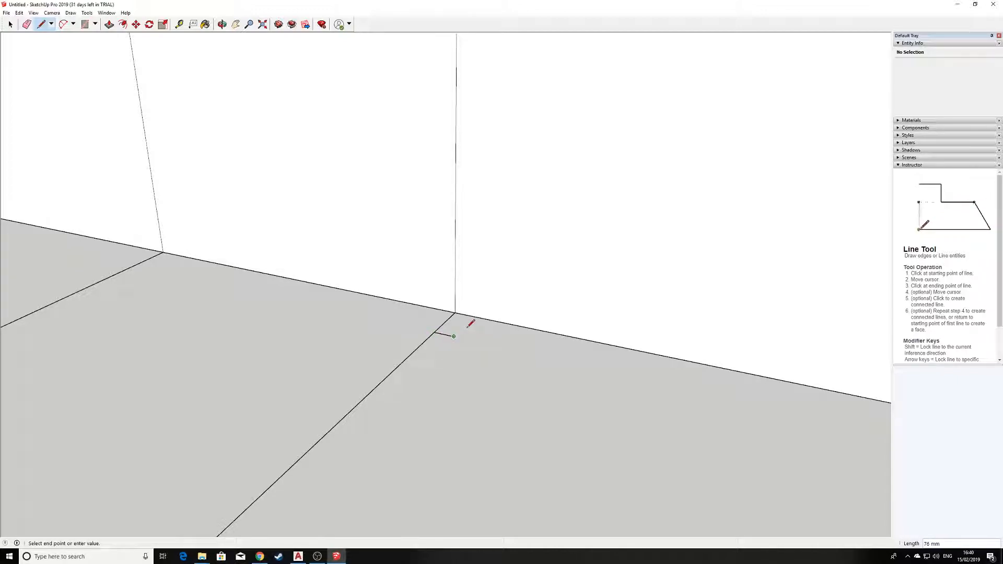
# Close the notched trim profile into a face at the door's bottom corner
pyautogui.scroll(1, 473, 332)
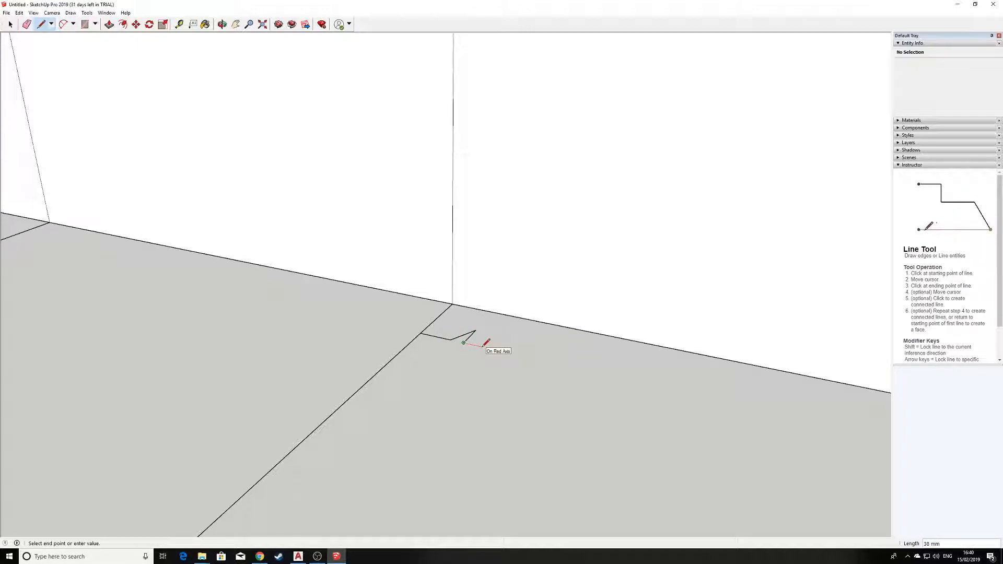
pyautogui.click(510, 314)
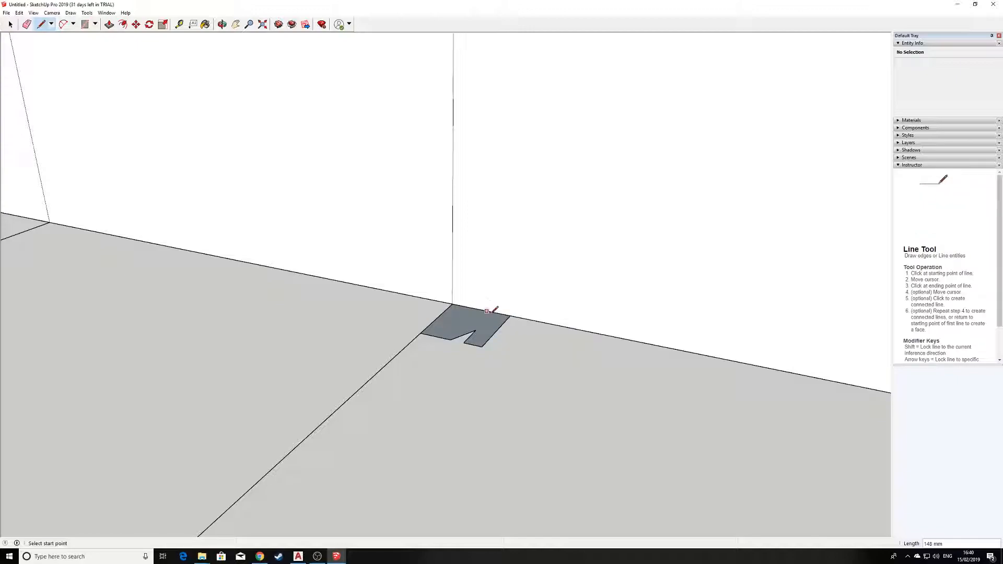
pyautogui.scroll(-2, 485, 312)
pyautogui.moveTo(466, 291); pyautogui.dragTo(467, 325, button='middle')
# Select Follow Me from the Tools menu
pyautogui.scroll(1, 477, 363)
pyautogui.scroll(1, 480, 365)
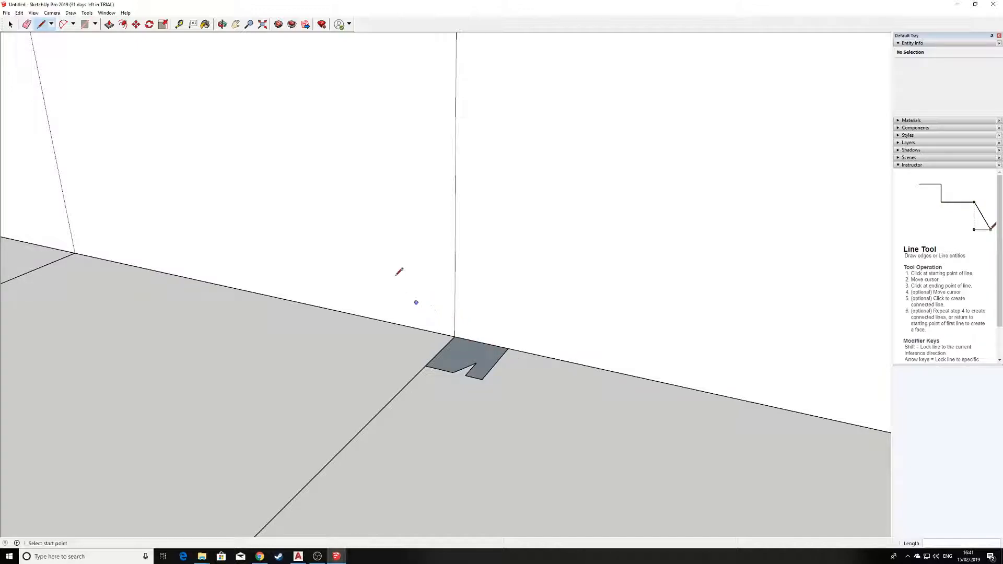
pyautogui.click(84, 13)
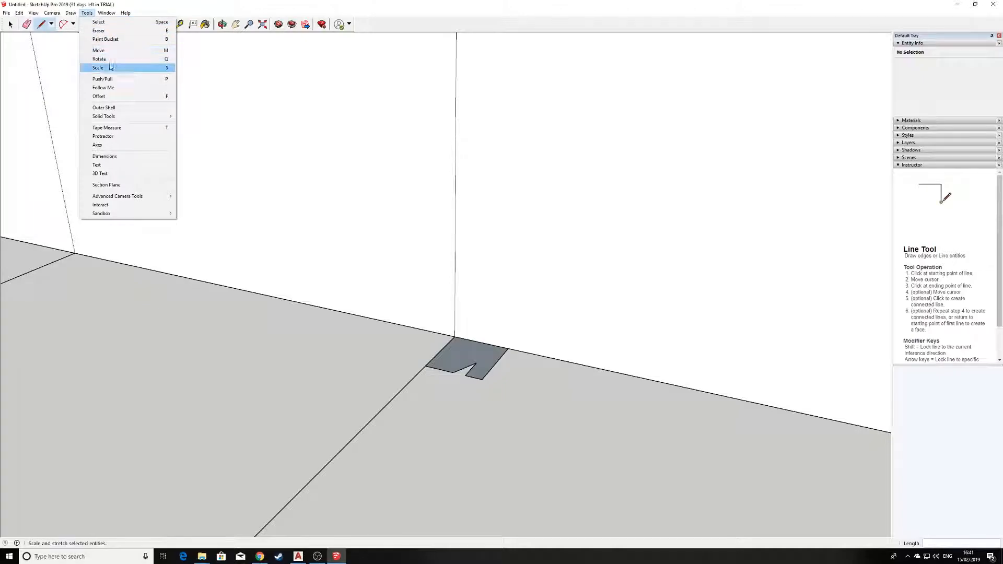
pyautogui.click(112, 87)
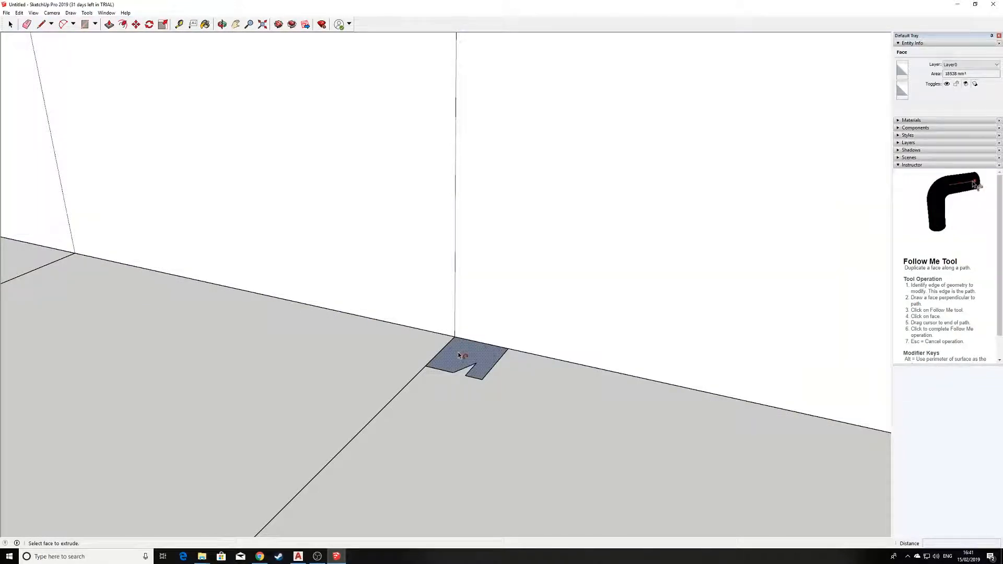
# Sweep the trim profile up the door's right edge to the top corner
pyautogui.click(459, 354)
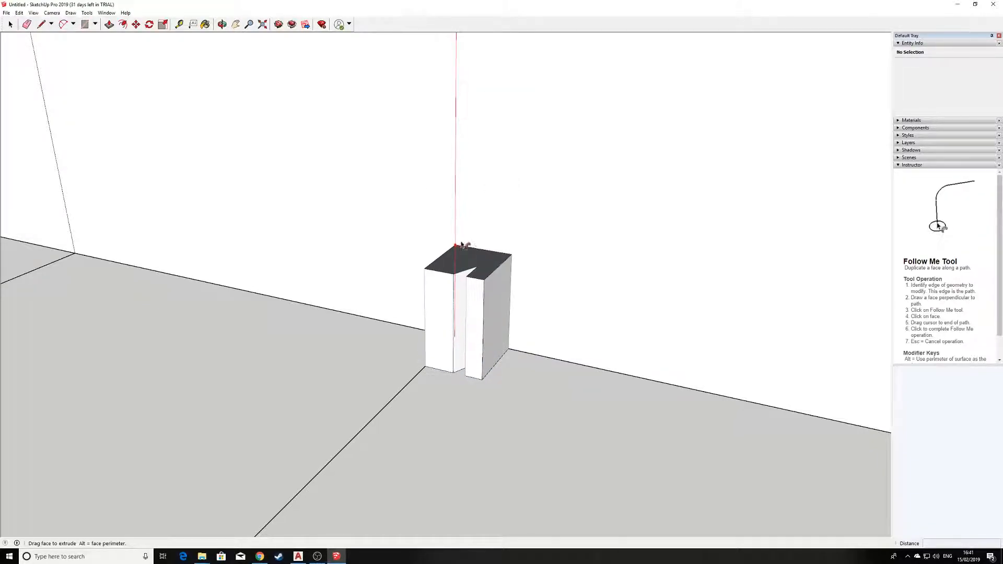
pyautogui.scroll(-3, 455, 219)
pyautogui.scroll(-1, 457, 172)
pyautogui.keyDown('shift'); pyautogui.moveTo(467, 180); pyautogui.dragTo(504, 481, button='middle'); pyautogui.keyUp('shift')
pyautogui.scroll(-2, 493, 376)
pyautogui.scroll(-1, 493, 308)
pyautogui.keyDown('shift'); pyautogui.moveTo(505, 219); pyautogui.dragTo(506, 397, button='middle'); pyautogui.keyUp('shift')
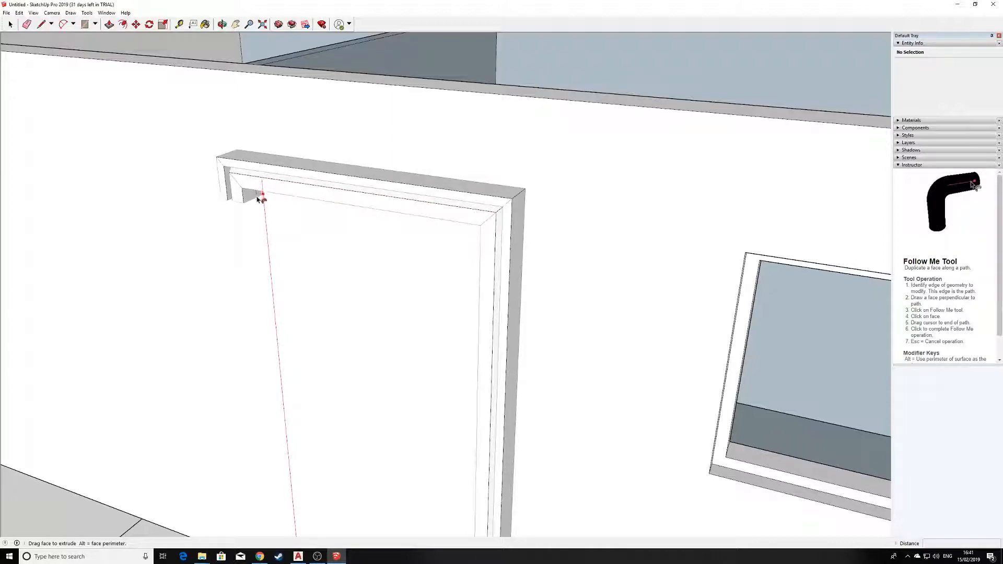
# Carry the trim across the top and down the left side to the far bottom corner
pyautogui.moveTo(289, 441); pyautogui.dragTo(352, 228, button='middle')
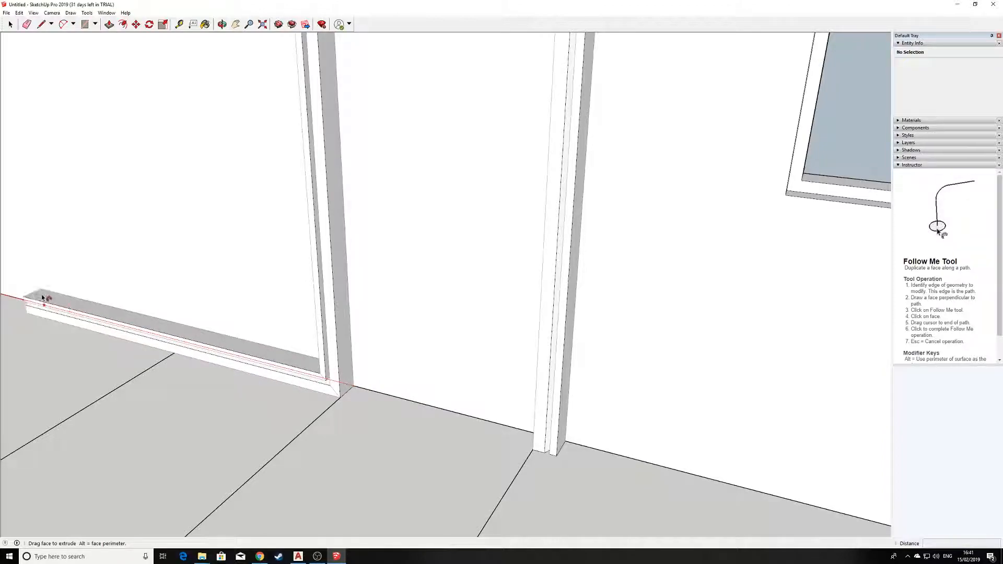
pyautogui.click(355, 388)
pyautogui.scroll(-5, 421, 349)
pyautogui.moveTo(448, 368); pyautogui.dragTo(645, 371, button='middle')
pyautogui.scroll(3, 582, 374)
pyautogui.keyDown('shift'); pyautogui.moveTo(565, 367); pyautogui.dragTo(431, 374, button='middle'); pyautogui.keyUp('shift')
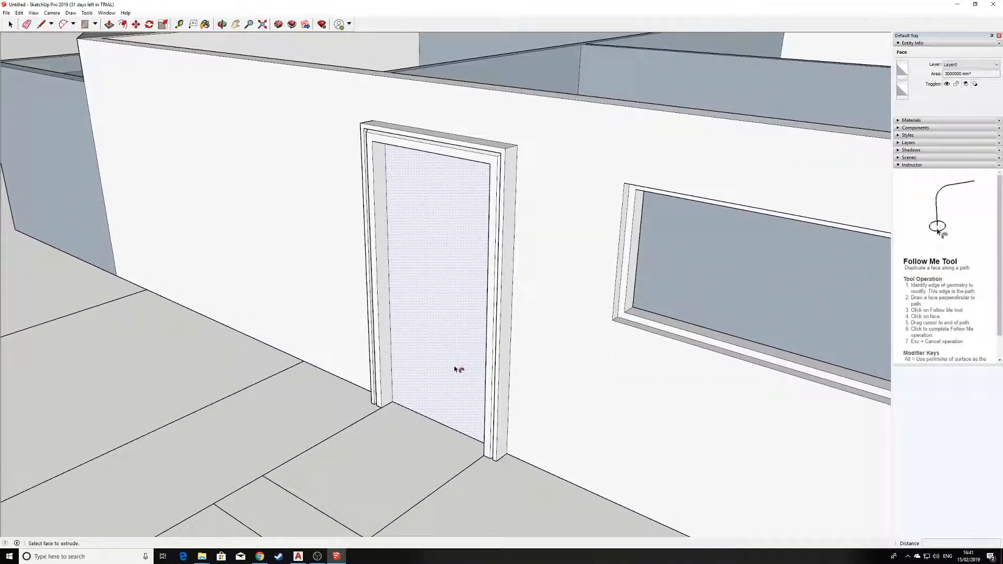
pyautogui.scroll(2, 455, 369)
pyautogui.moveTo(398, 311); pyautogui.dragTo(436, 312, button='middle')
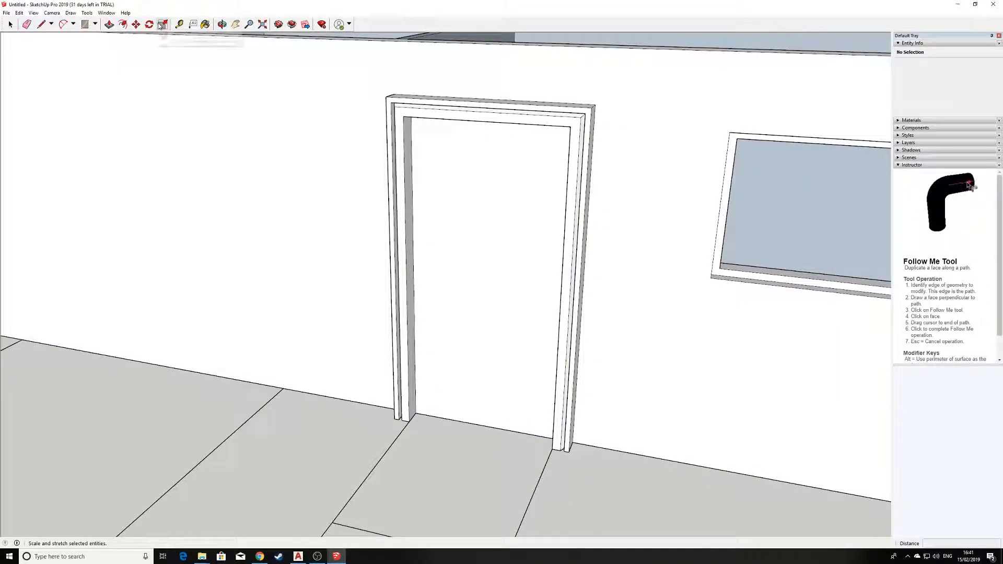
# Offset the door face inward to outline a narrow vertical glass panel
pyautogui.click(121, 24)
pyautogui.moveTo(486, 249); pyautogui.dragTo(510, 212, button='middle')
pyautogui.scroll(3, 463, 214)
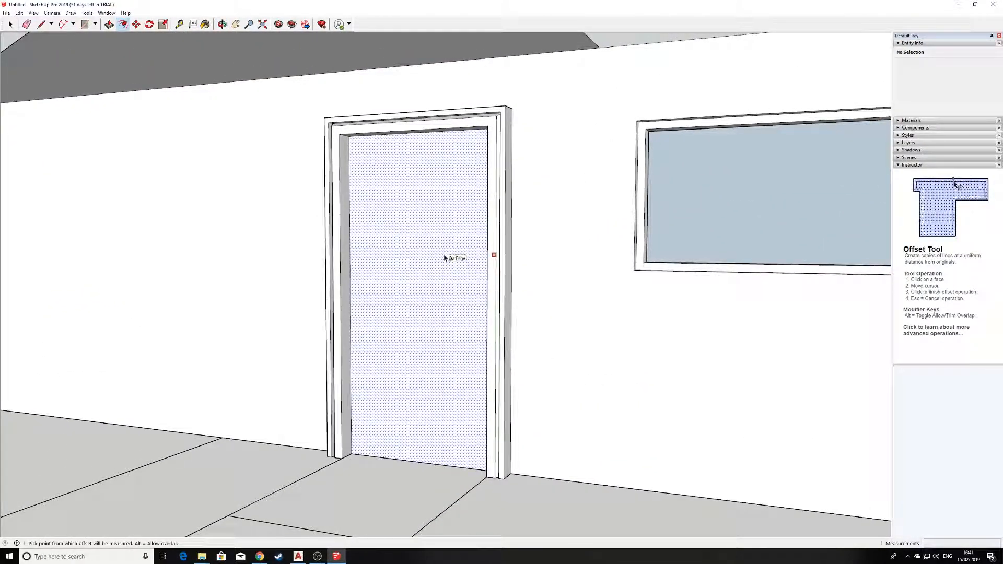
pyautogui.click(445, 258)
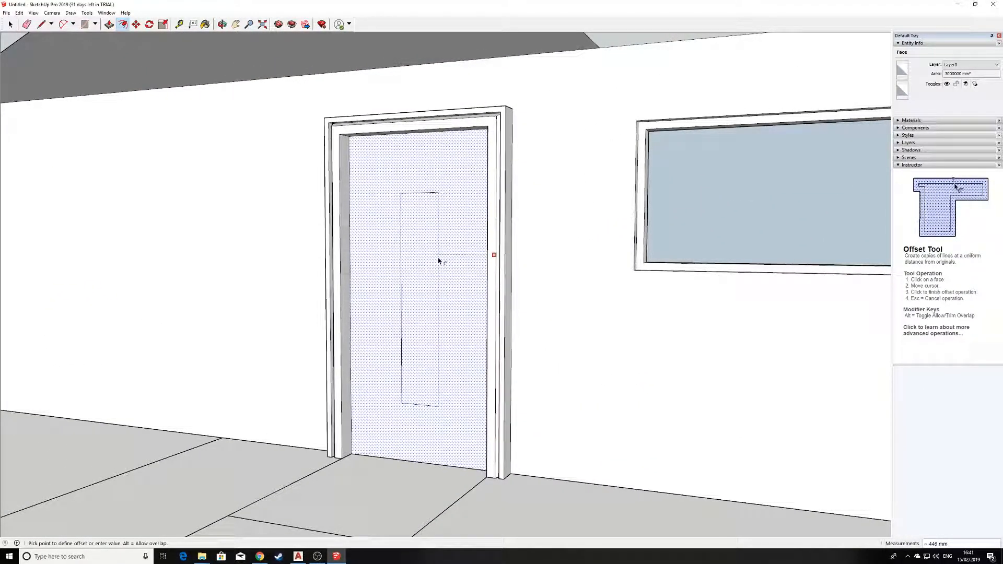
pyautogui.click(438, 261)
pyautogui.moveTo(448, 244); pyautogui.dragTo(402, 282, button='middle')
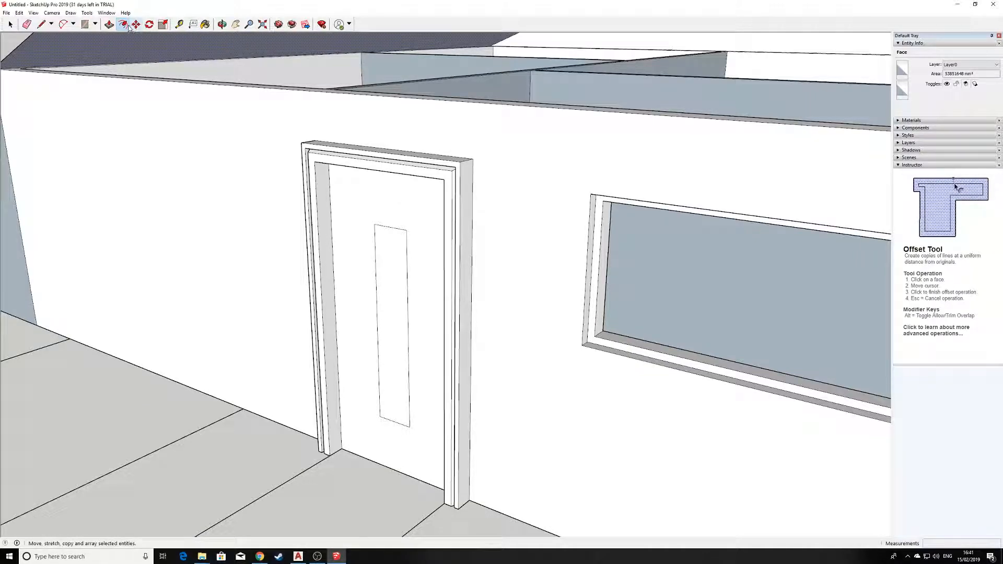
# Push the narrow door panel 200 mm inward with Push/Pull
pyautogui.click(109, 25)
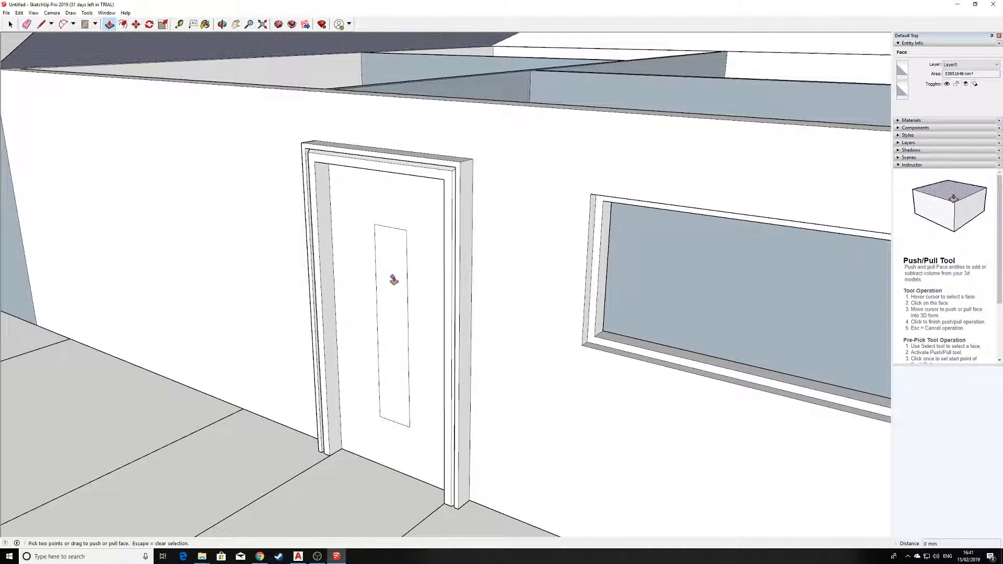
pyautogui.scroll(2, 389, 290)
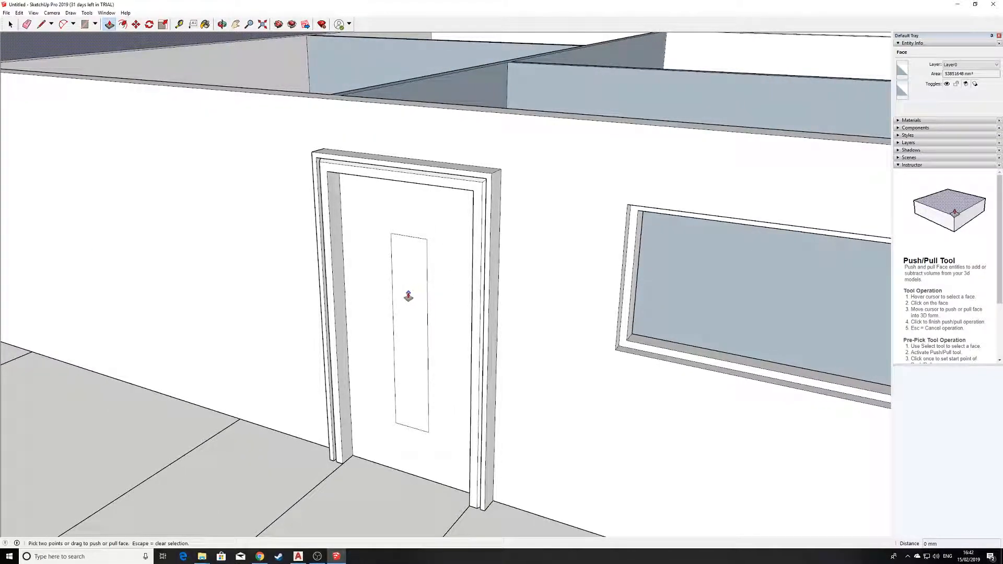
pyautogui.click(11, 24)
pyautogui.click(410, 284)
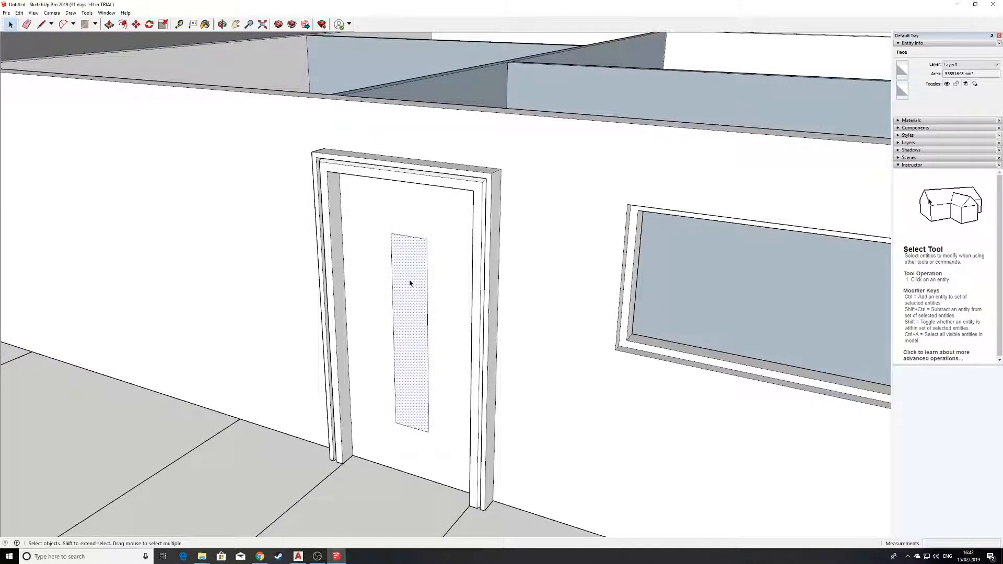
pyautogui.click(109, 25)
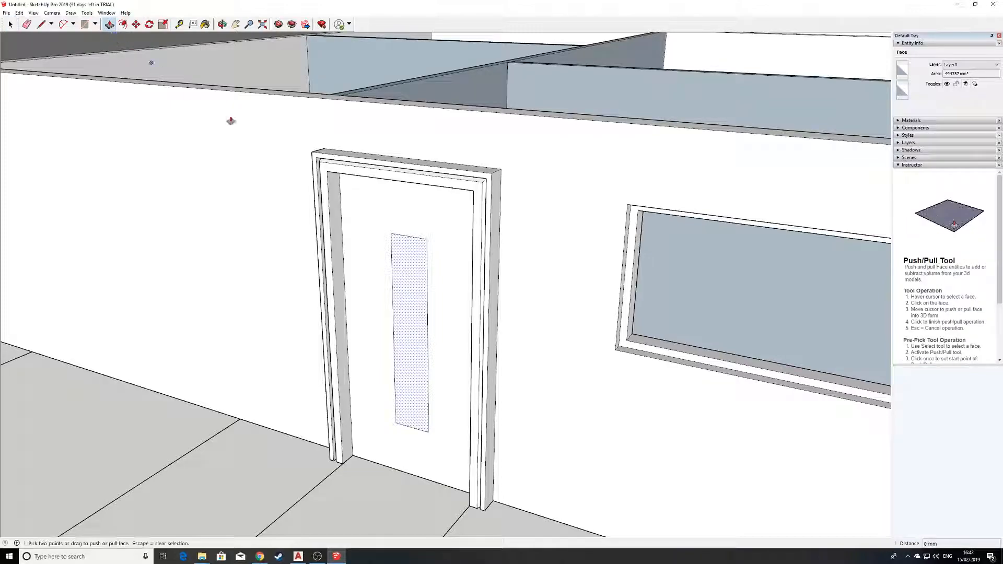
pyautogui.scroll(-1, 435, 277)
pyautogui.moveTo(436, 278); pyautogui.dragTo(272, 365, button='middle')
# Orbit around the house to inspect the panel slot from inside and outside
pyautogui.moveTo(394, 264); pyautogui.dragTo(161, 282, button='middle')
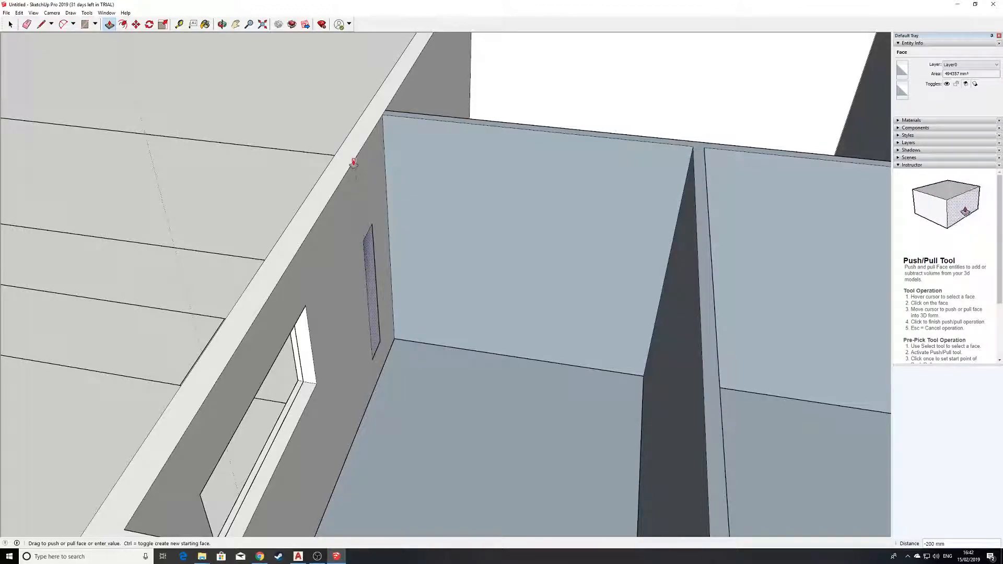
pyautogui.moveTo(330, 277); pyautogui.dragTo(650, 261, button='middle')
pyautogui.moveTo(584, 284); pyautogui.dragTo(545, 320, button='middle')
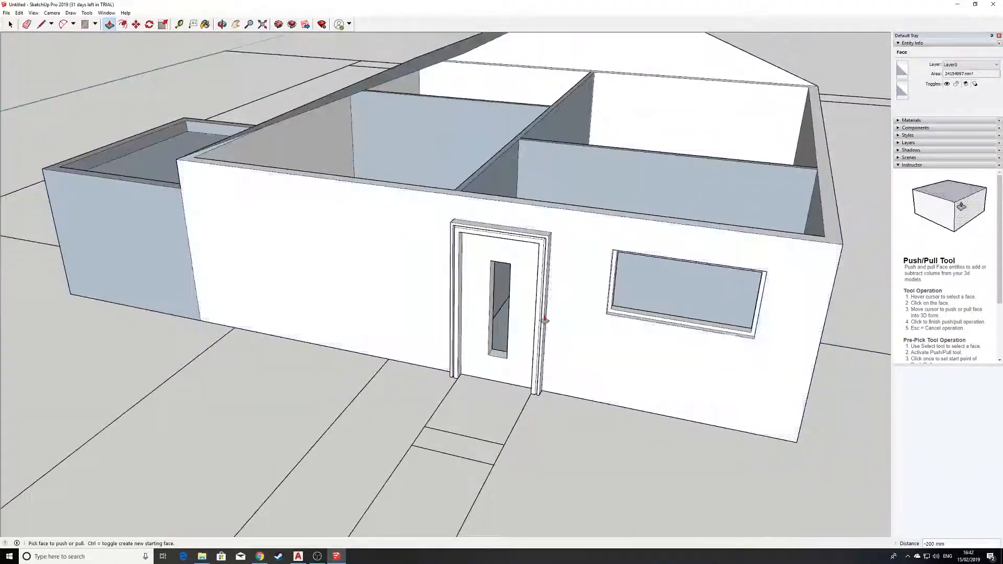
pyautogui.scroll(-2, 545, 320)
pyautogui.scroll(4, 552, 310)
pyautogui.scroll(4, 564, 278)
pyautogui.moveTo(554, 273); pyautogui.dragTo(277, 376, button='middle')
pyautogui.moveTo(353, 292); pyautogui.dragTo(235, 316, button='middle')
pyautogui.scroll(3, 293, 291)
pyautogui.scroll(-2, 397, 295)
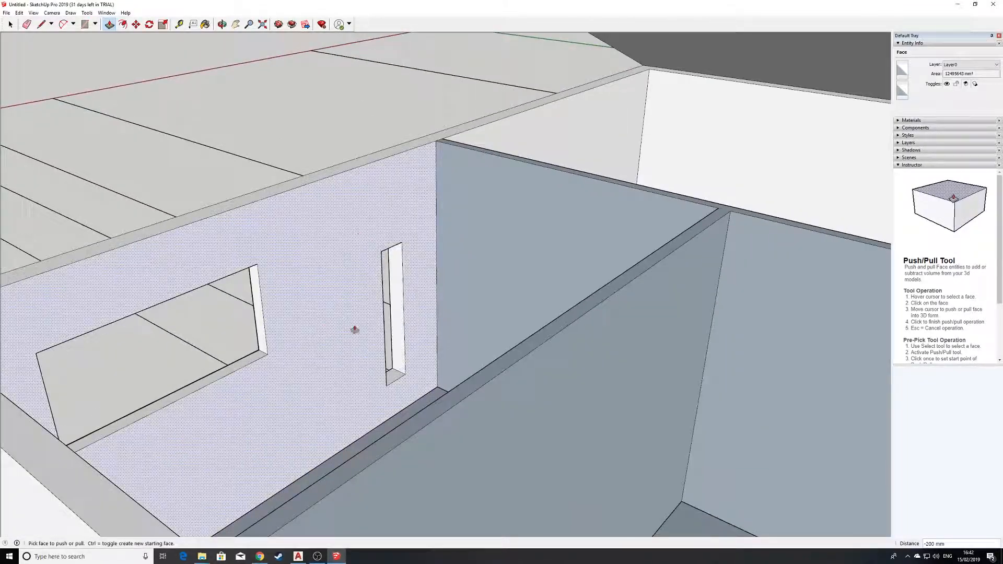
pyautogui.moveTo(351, 305); pyautogui.dragTo(562, 332, button='middle')
pyautogui.scroll(-2, 463, 337)
pyautogui.scroll(-1, 463, 339)
pyautogui.scroll(-2, 636, 335)
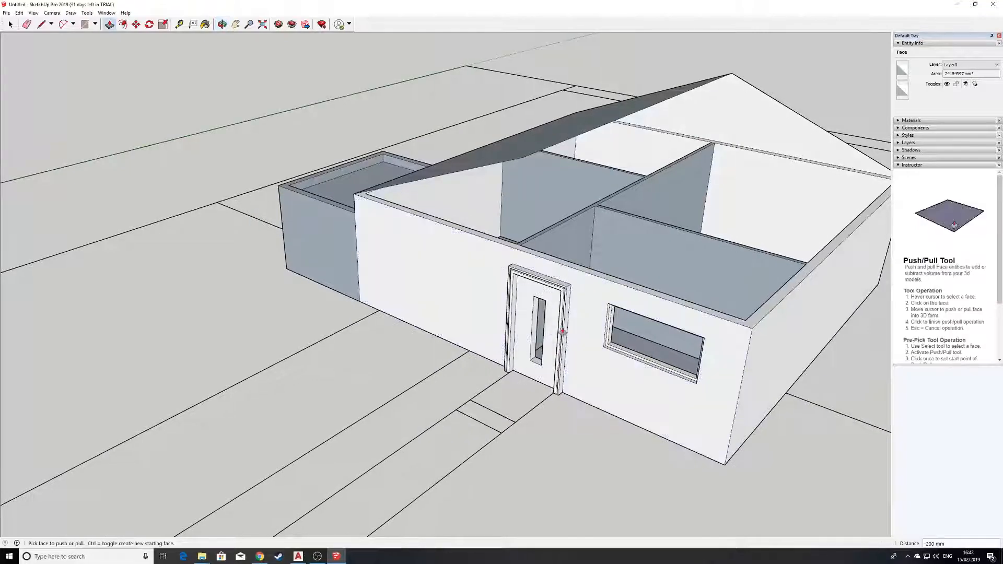
pyautogui.moveTo(558, 393); pyautogui.dragTo(598, 399, button='middle')
pyautogui.keyDown('shift'); pyautogui.moveTo(628, 369); pyautogui.dragTo(470, 355, button='middle'); pyautogui.keyUp('shift')
pyautogui.scroll(2, 491, 243)
pyautogui.scroll(-3, 501, 253)
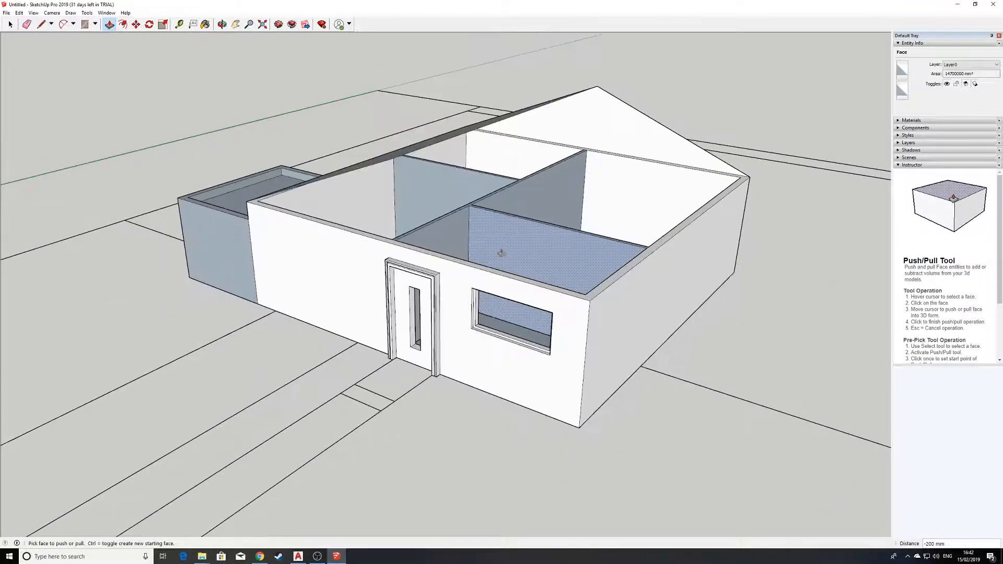
pyautogui.scroll(2, 477, 256)
pyautogui.moveTo(489, 256); pyautogui.dragTo(470, 338, button='middle')
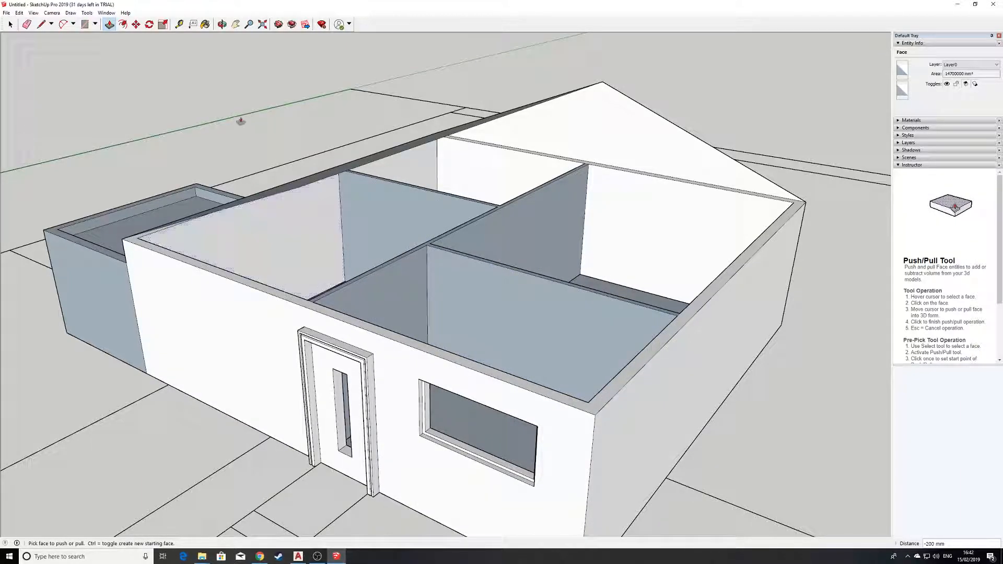
pyautogui.moveTo(437, 209); pyautogui.dragTo(629, 165, button='middle')
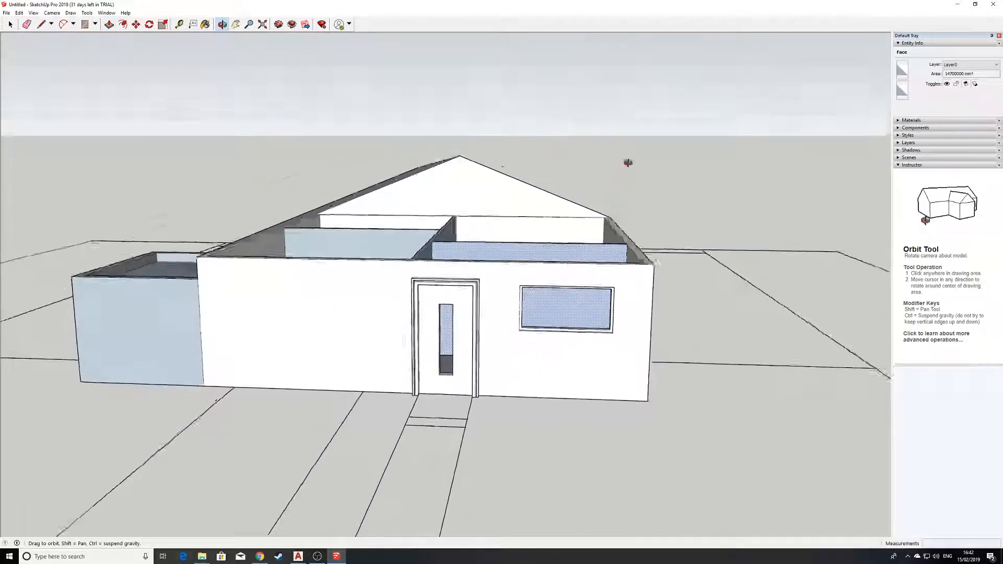
# Use Edit > Unhide > All to restore the gable roof, viewing the front-right corner
pyautogui.click(18, 12)
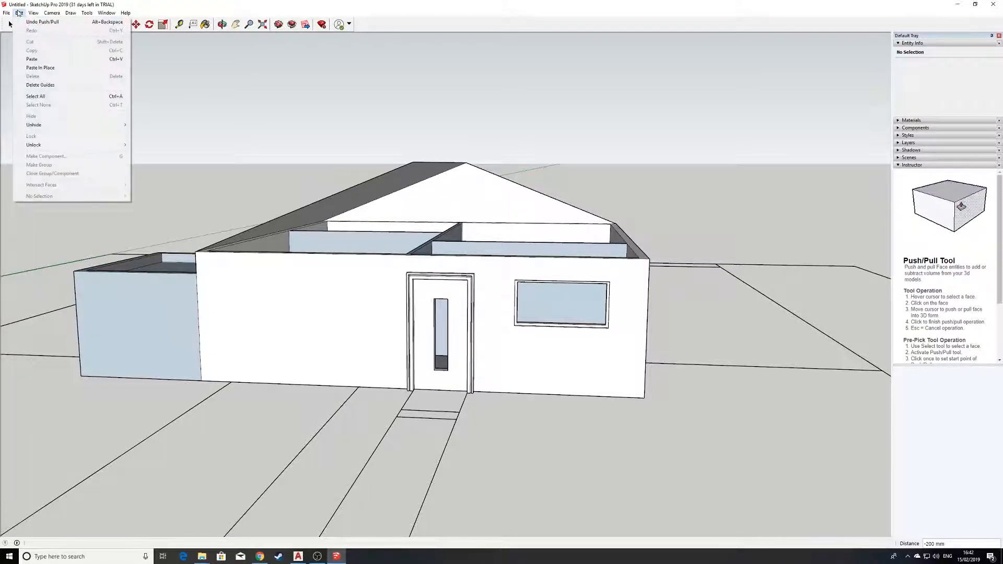
pyautogui.moveTo(44, 13)
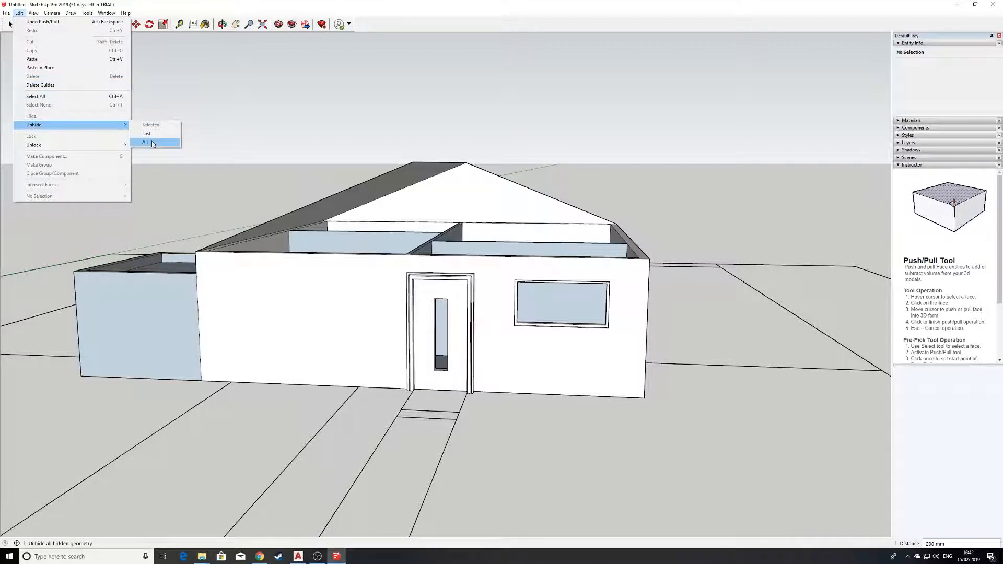
pyautogui.click(146, 142)
pyautogui.moveTo(637, 258); pyautogui.dragTo(413, 322, button='middle')
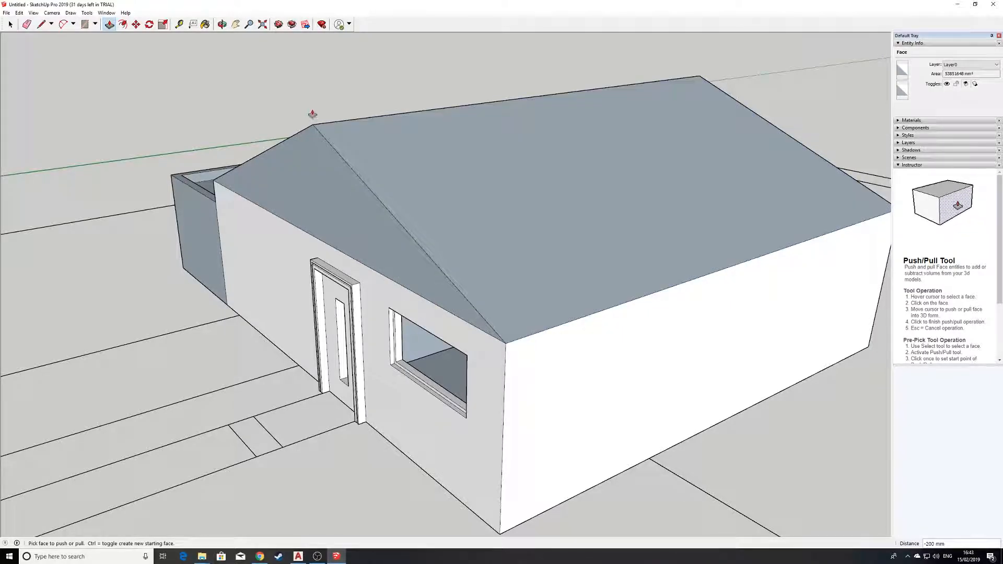
pyautogui.moveTo(311, 127); pyautogui.dragTo(510, 329, button='middle')
pyautogui.scroll(2, 538, 268)
pyautogui.scroll(4, 519, 331)
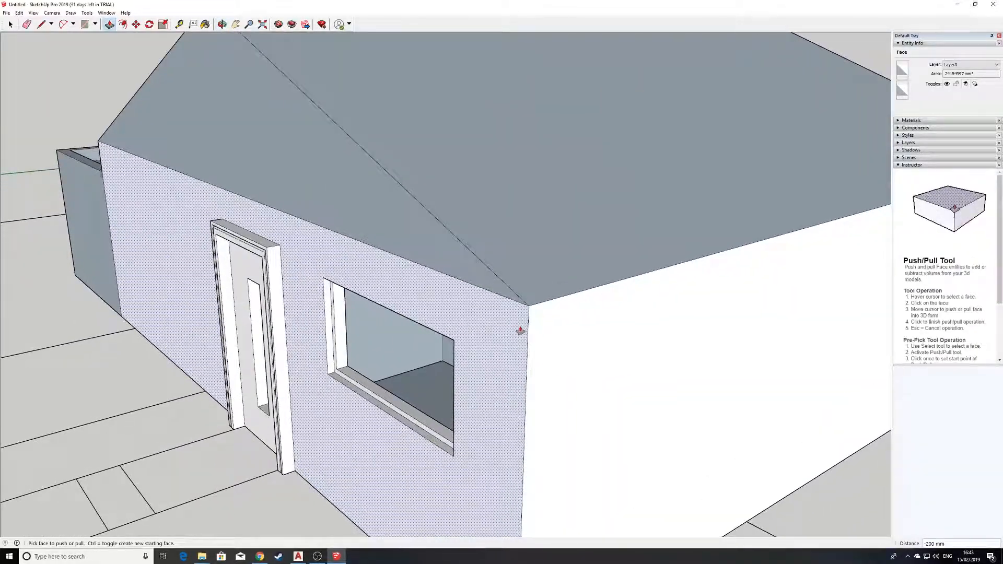
pyautogui.click(41, 24)
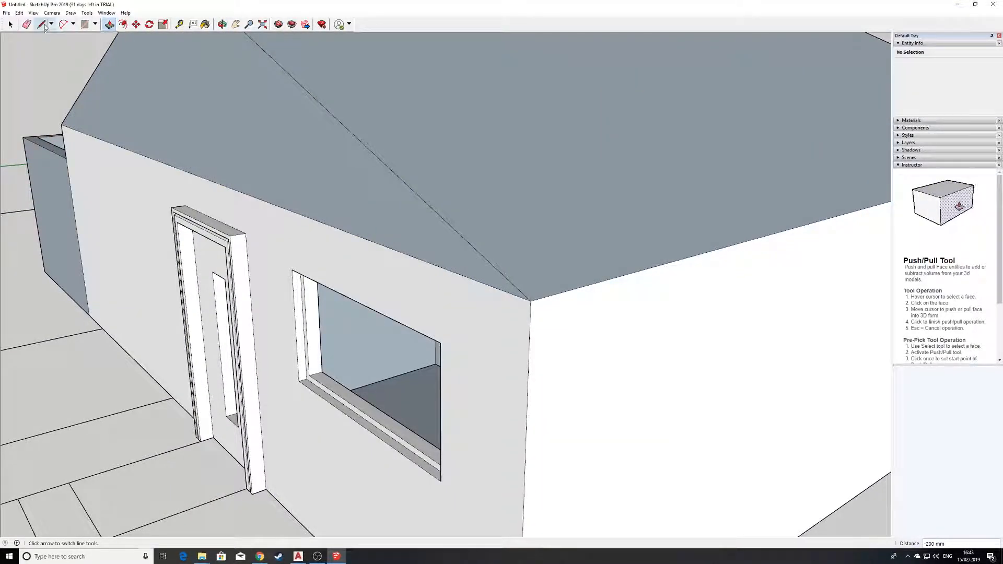
# Draw a small closed rectangular profile face at the front-right eave corner under the roof
pyautogui.moveTo(531, 327)
pyautogui.mouseDown(button='middle')
pyautogui.moveTo(561, 376)
pyautogui.moveTo(580, 376)
pyautogui.mouseUp(button='middle')
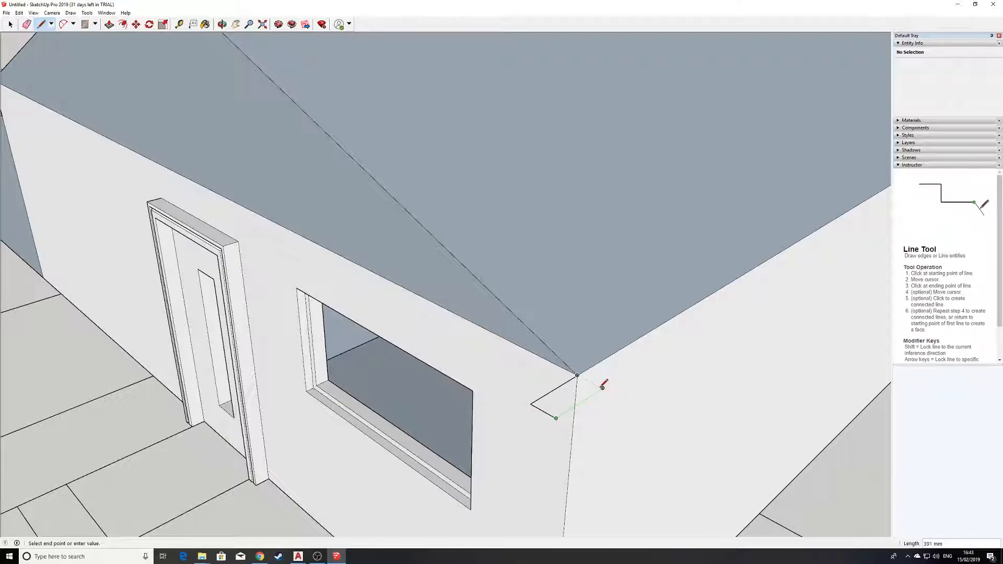
pyautogui.click(577, 374)
pyautogui.moveTo(577, 374); pyautogui.dragTo(604, 370, button='middle')
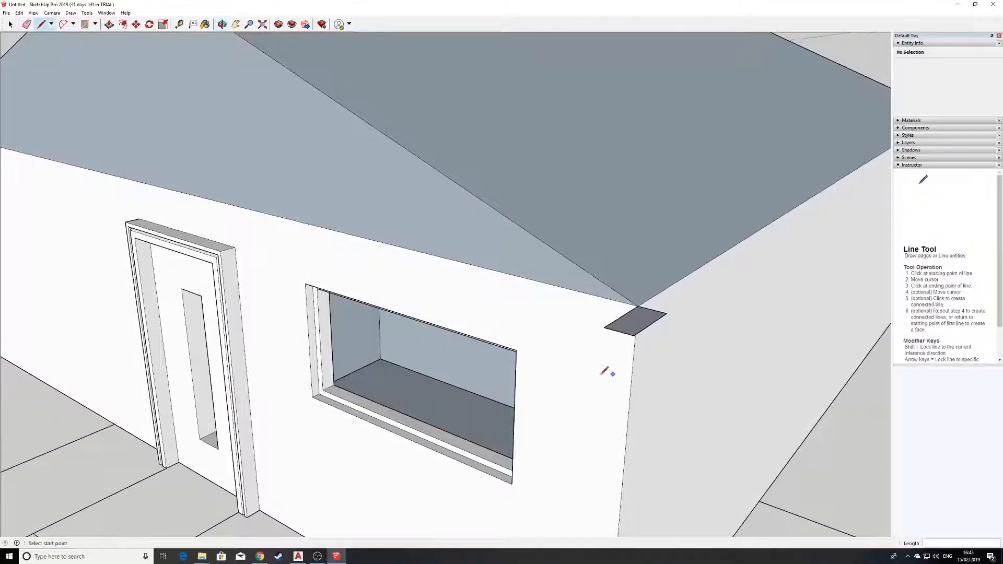
pyautogui.click(87, 13)
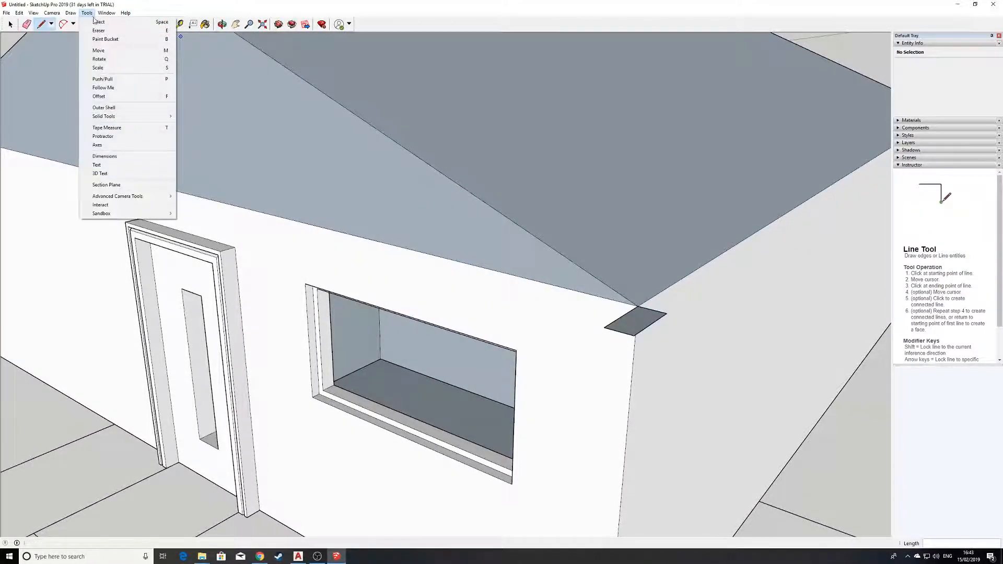
# Sweep the corner profile with Follow Me along the roof edge, up the rake and down the gable
pyautogui.click(124, 87)
pyautogui.moveTo(636, 327)
pyautogui.mouseDown(button='middle')
pyautogui.moveTo(645, 249)
pyautogui.moveTo(617, 327)
pyautogui.mouseUp(button='middle')
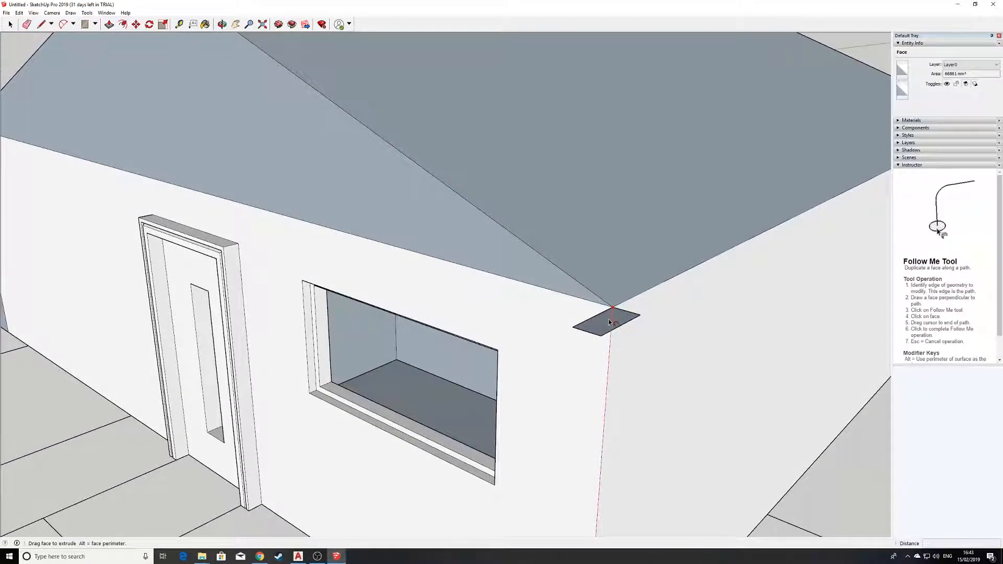
pyautogui.moveTo(610, 323); pyautogui.dragTo(604, 304)
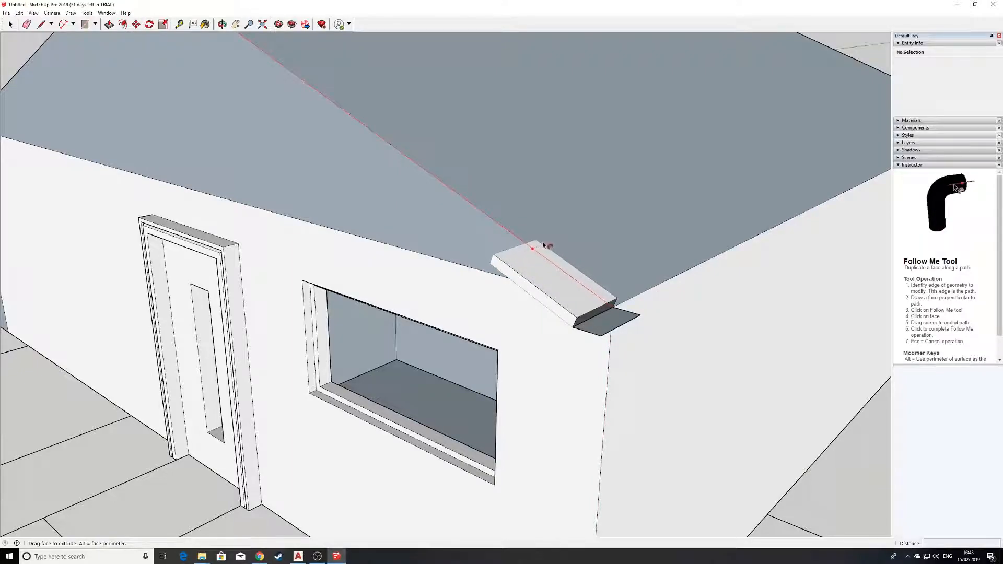
pyautogui.moveTo(397, 146); pyautogui.dragTo(466, 189, button='middle')
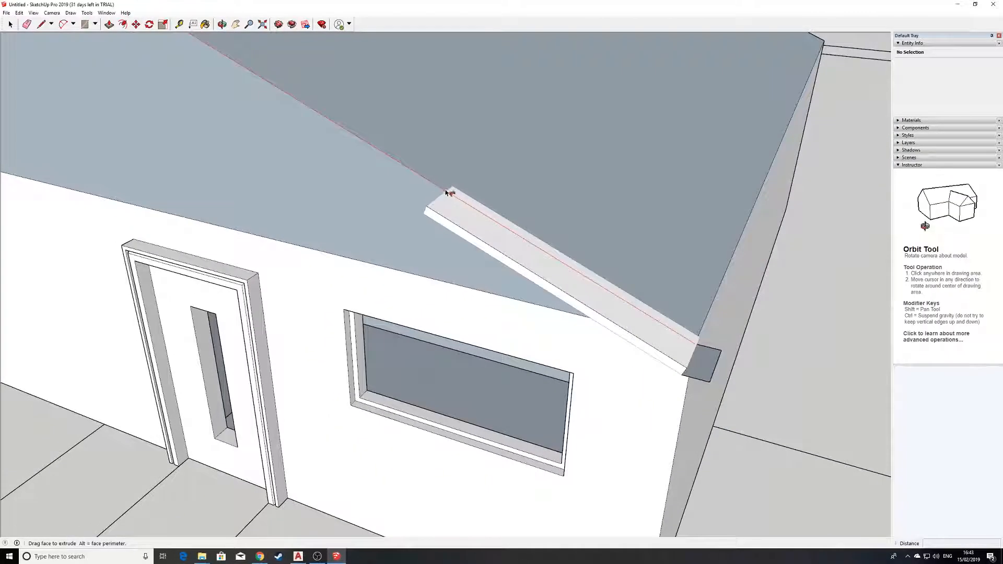
pyautogui.moveTo(408, 171); pyautogui.dragTo(510, 234, button='middle')
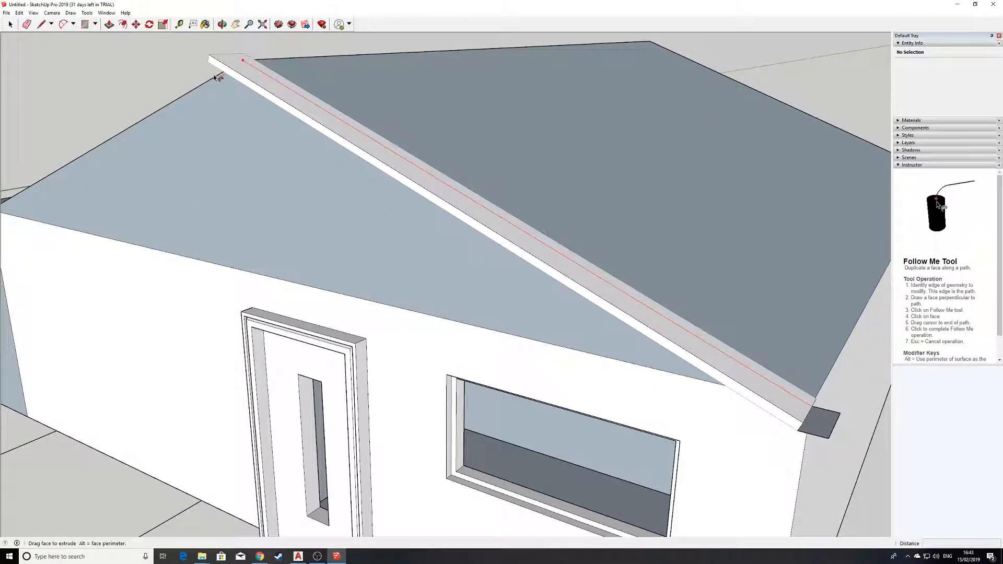
pyautogui.moveTo(189, 97); pyautogui.dragTo(347, 145, button='middle')
pyautogui.moveTo(273, 179); pyautogui.dragTo(416, 215, button='middle')
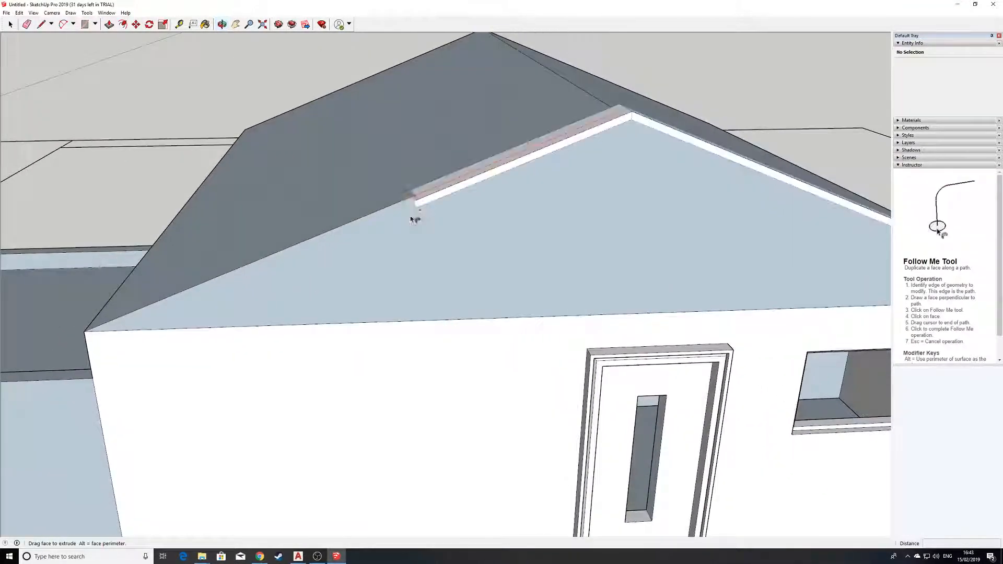
# Continue the fascia along the eaves and rear rakes until it surrounds the whole roof
pyautogui.moveTo(84, 334); pyautogui.dragTo(573, 425, button='middle')
pyautogui.moveTo(351, 361); pyautogui.dragTo(448, 365, button='middle')
pyautogui.moveTo(220, 310); pyautogui.dragTo(454, 342, button='middle')
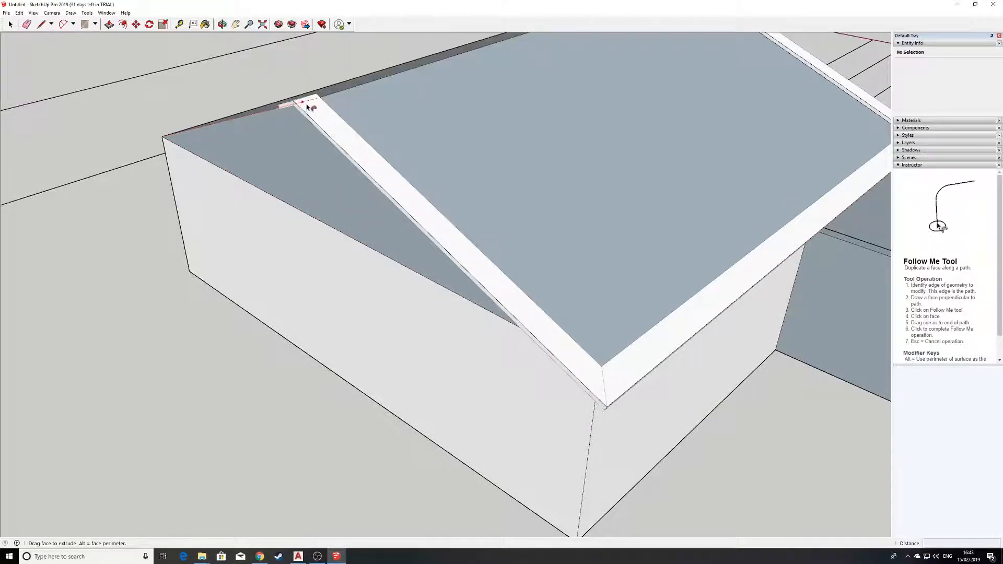
pyautogui.moveTo(252, 116); pyautogui.dragTo(444, 216, button='middle')
pyautogui.moveTo(317, 284); pyautogui.dragTo(401, 312, button='middle')
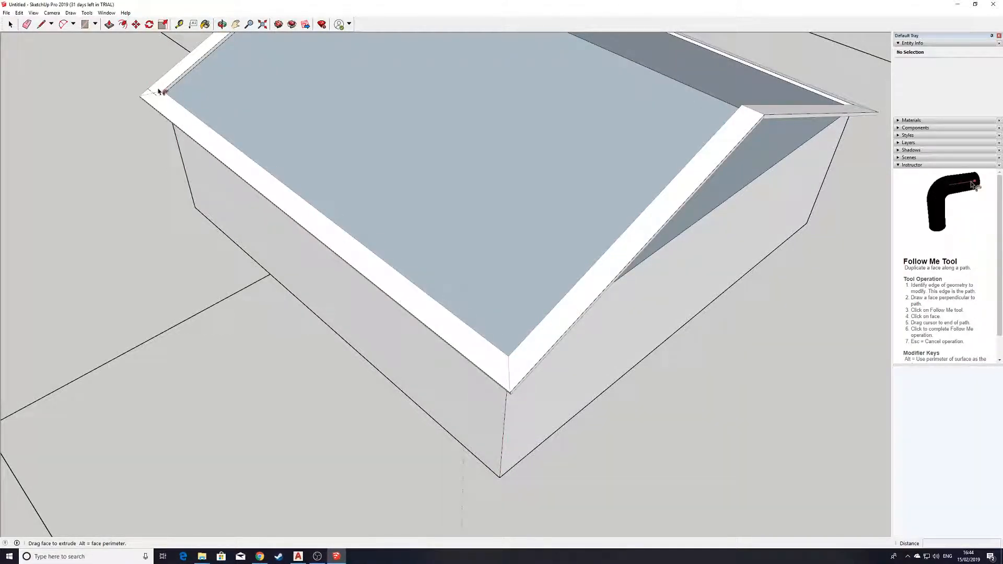
pyautogui.moveTo(156, 91); pyautogui.dragTo(539, 316, button='middle')
pyautogui.scroll(3, 498, 308)
pyautogui.scroll(-1, 496, 311)
pyautogui.scroll(2, 542, 348)
pyautogui.scroll(-2, 564, 265)
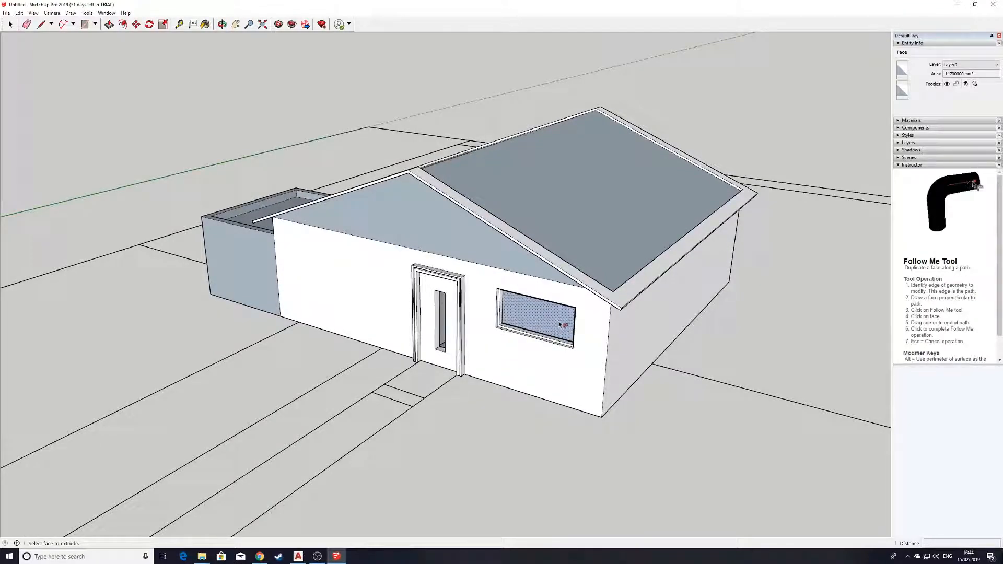
pyautogui.scroll(2, 558, 323)
pyautogui.scroll(-2, 776, 307)
pyautogui.keyDown('shift'); pyautogui.moveTo(797, 333); pyautogui.dragTo(630, 362, button='middle'); pyautogui.keyUp('shift')
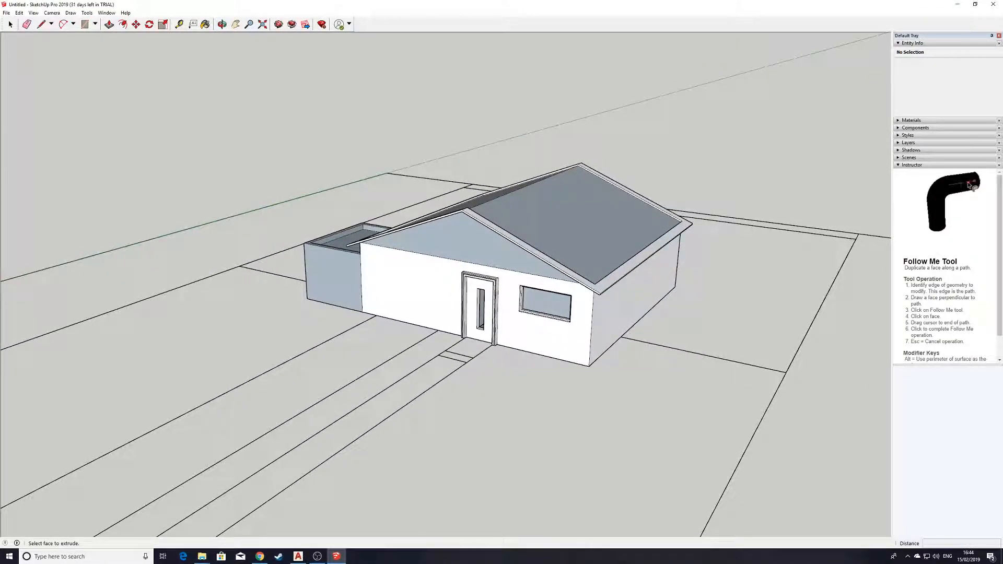